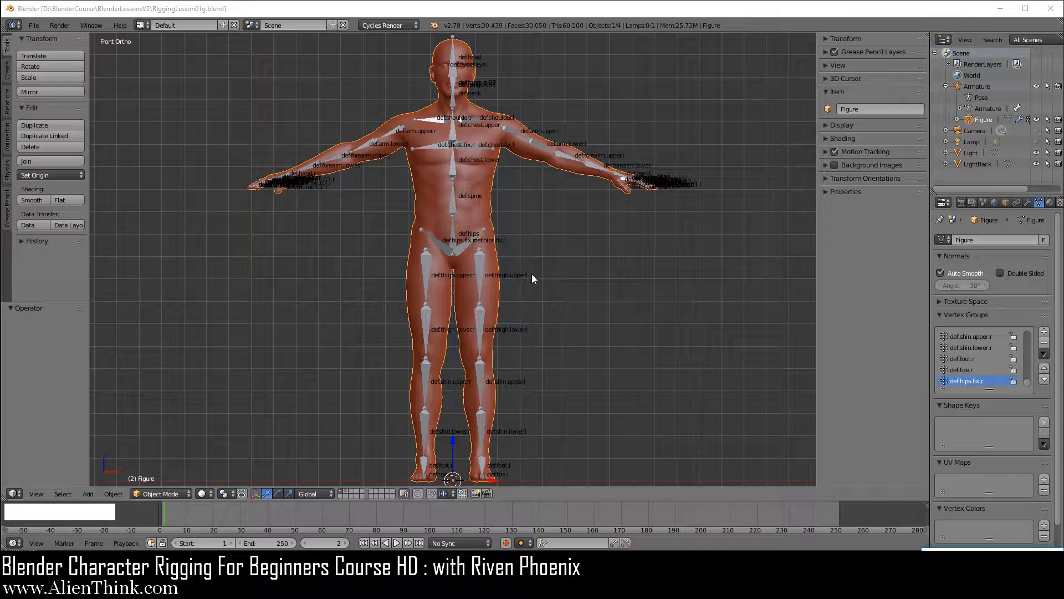
Select the Armature object and switch it to Pose Mode
{"action": "left_click", "coordinate": [979, 86]}
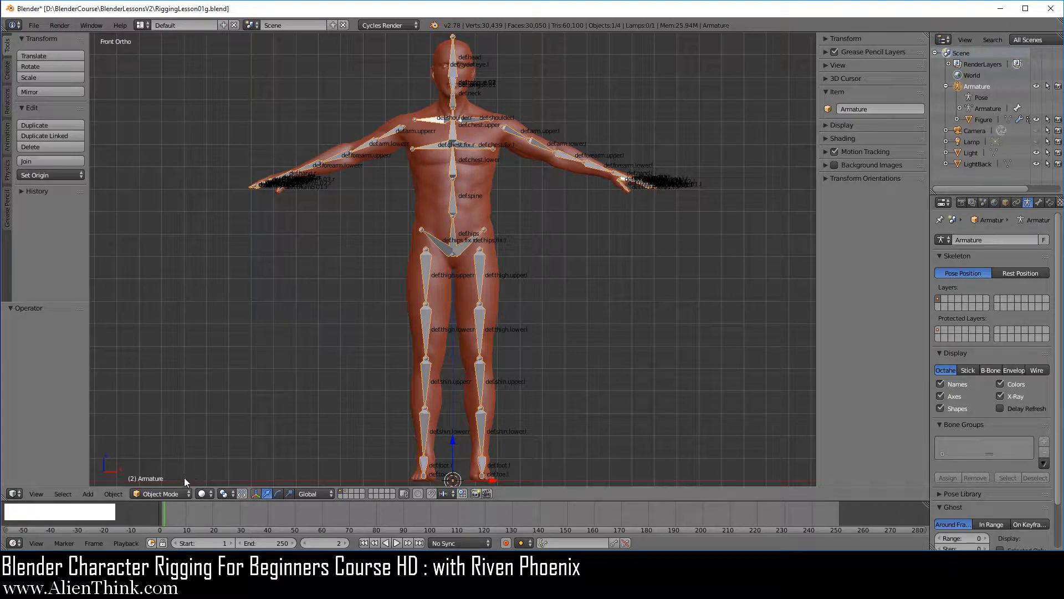
{"action": "left_click", "coordinate": [172, 493]}
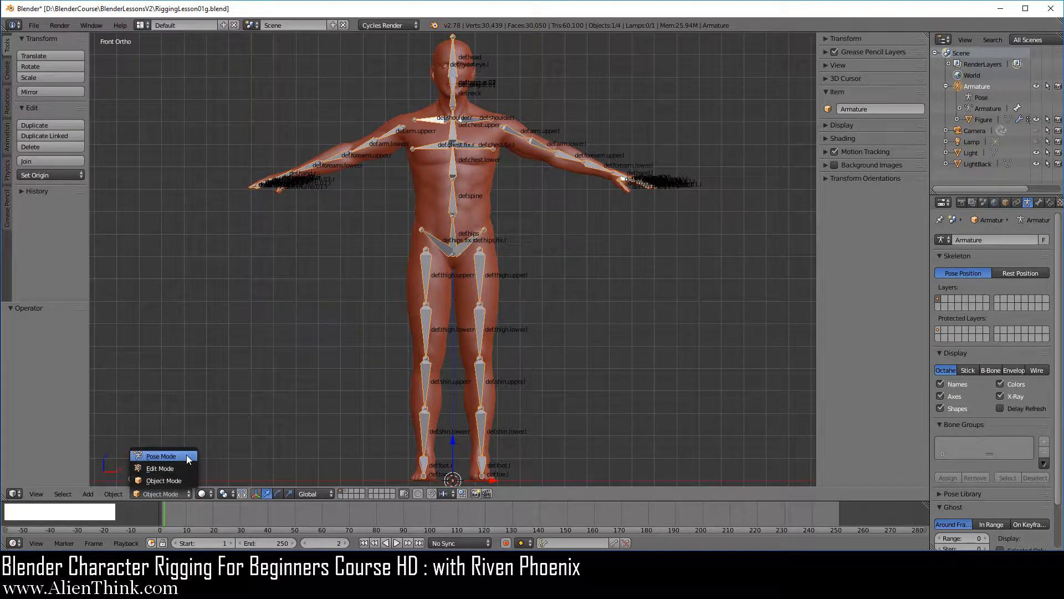
{"action": "left_click", "coordinate": [186, 455]}
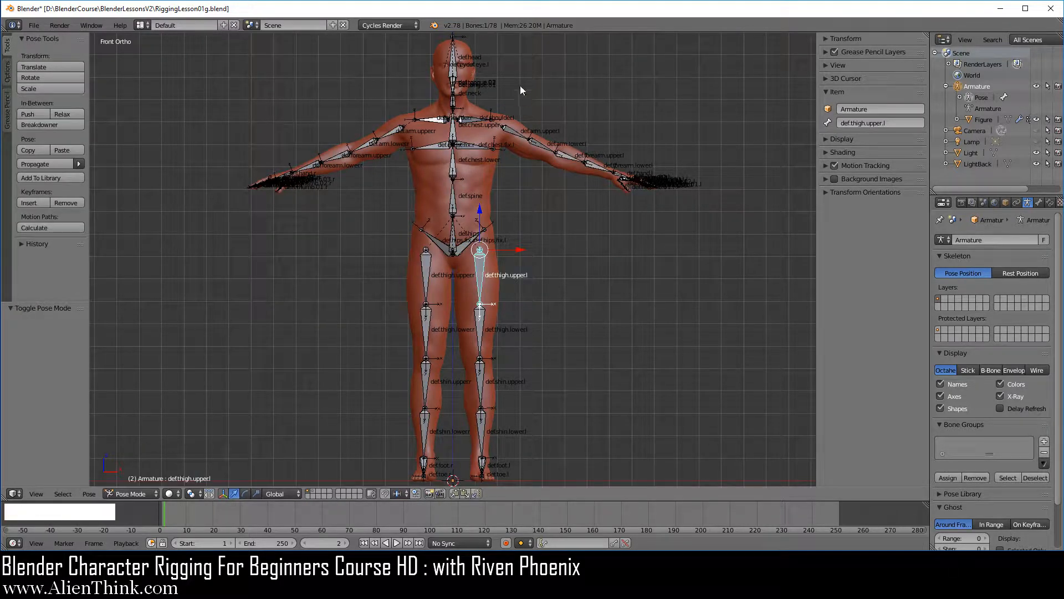
Select the left toe bone def.toe.l in the foot and examine the orientation of its axes
{"action": "scroll", "coordinate": [512, 374], "scroll_direction": "up", "scroll_amount": 2}
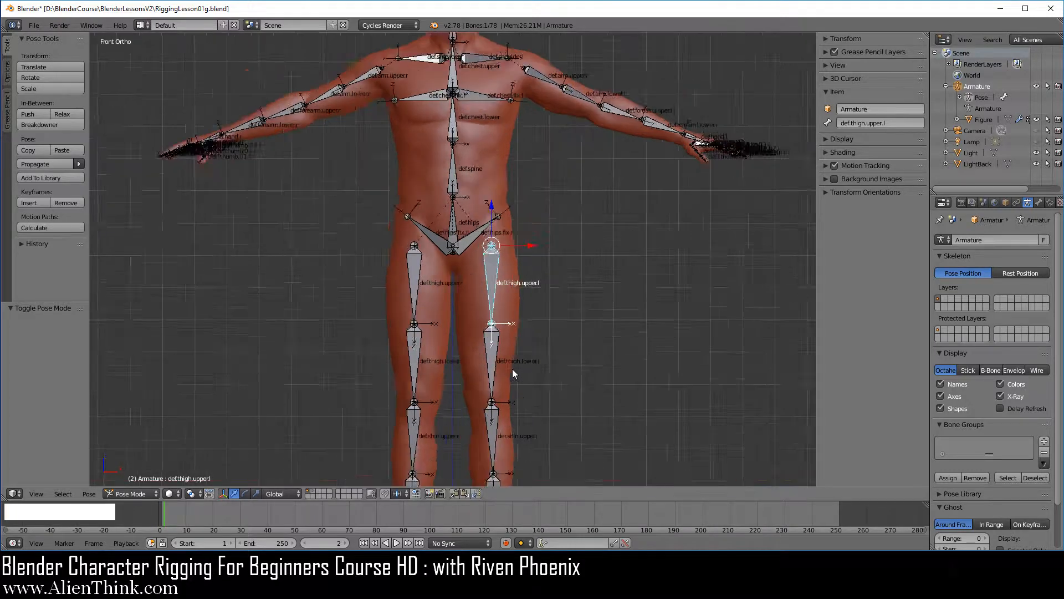
{"action": "scroll", "coordinate": [512, 368], "scroll_direction": "up", "scroll_amount": 6}
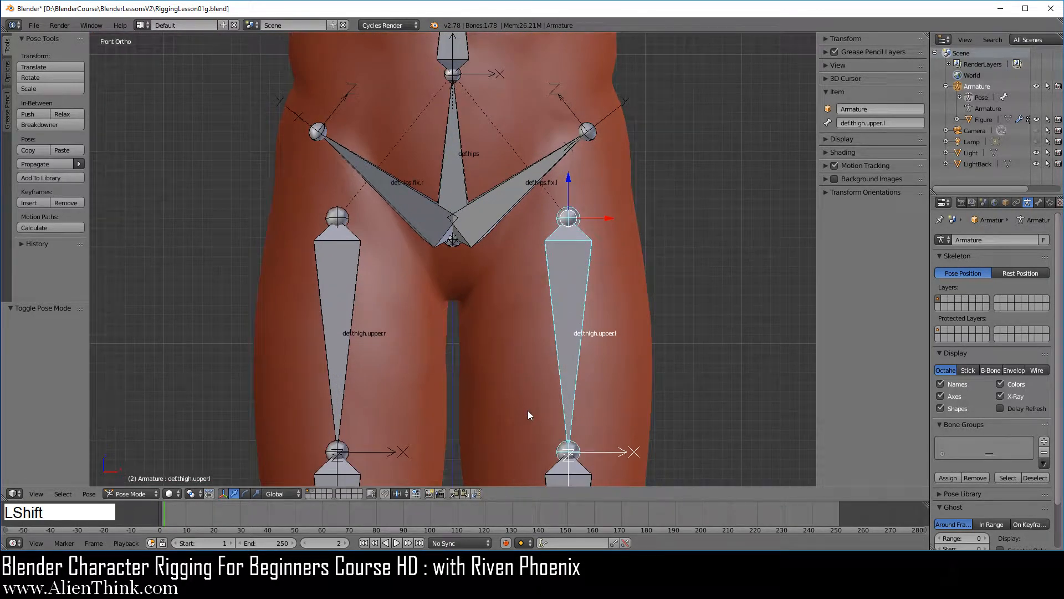
{"action": "middle_click_drag", "start_coordinate": [527, 412], "coordinate": [545, 250], "text": "shift"}
{"action": "middle_click_drag", "start_coordinate": [533, 409], "coordinate": [527, 167], "text": "shift"}
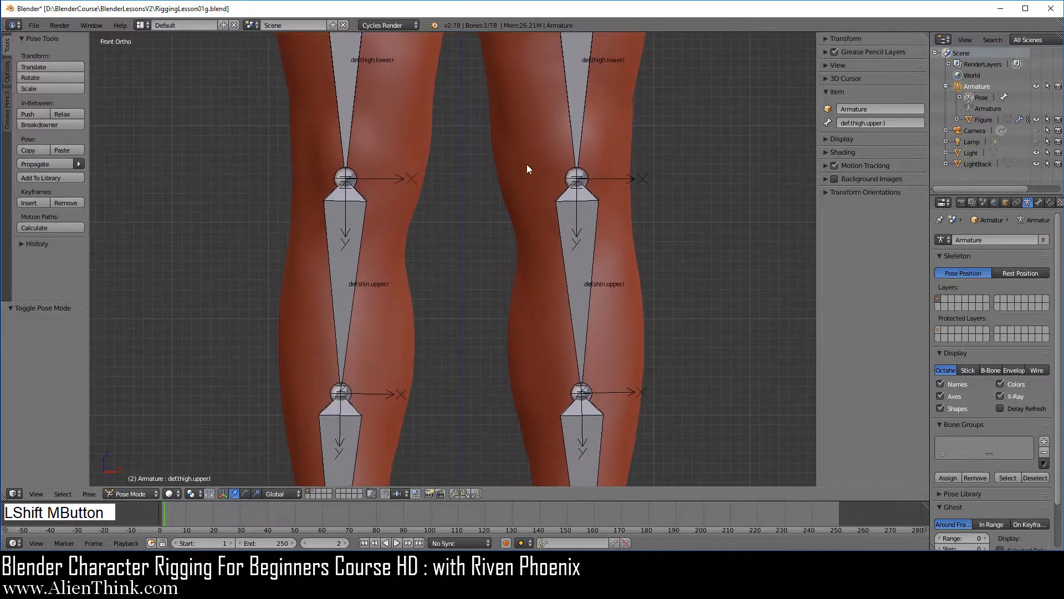
{"action": "middle_click_drag", "start_coordinate": [518, 423], "coordinate": [482, 169], "text": "shift"}
{"action": "middle_click_drag", "start_coordinate": [487, 358], "coordinate": [508, 214], "text": "shift"}
{"action": "scroll", "coordinate": [575, 352], "scroll_direction": "up", "scroll_amount": 2}
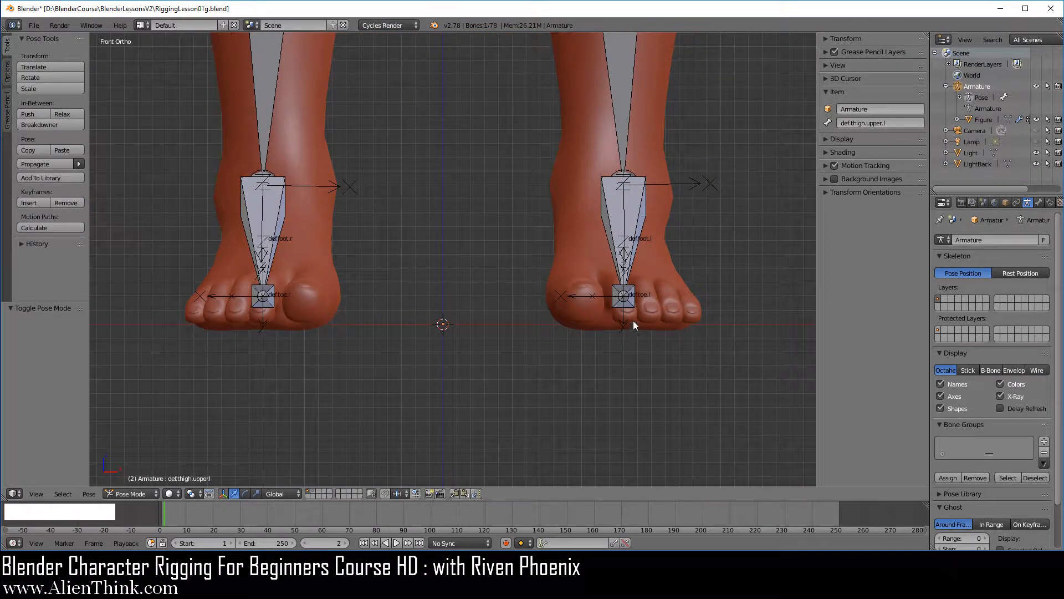
{"action": "middle_click_drag", "start_coordinate": [617, 268], "coordinate": [398, 228]}
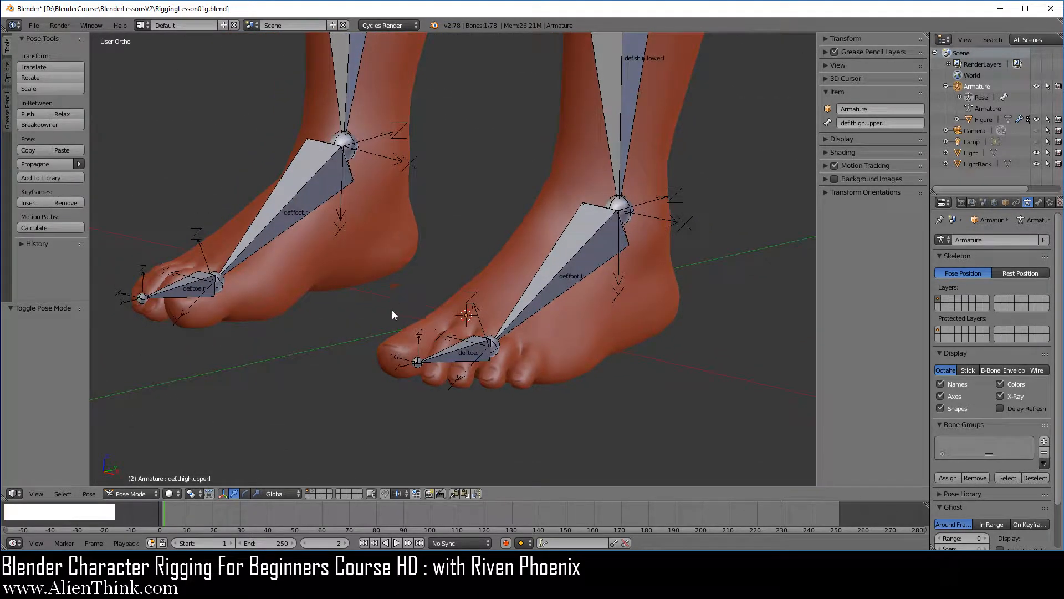
{"action": "right_click", "coordinate": [465, 350]}
{"action": "scroll", "coordinate": [528, 381], "scroll_direction": "up", "scroll_amount": 2}
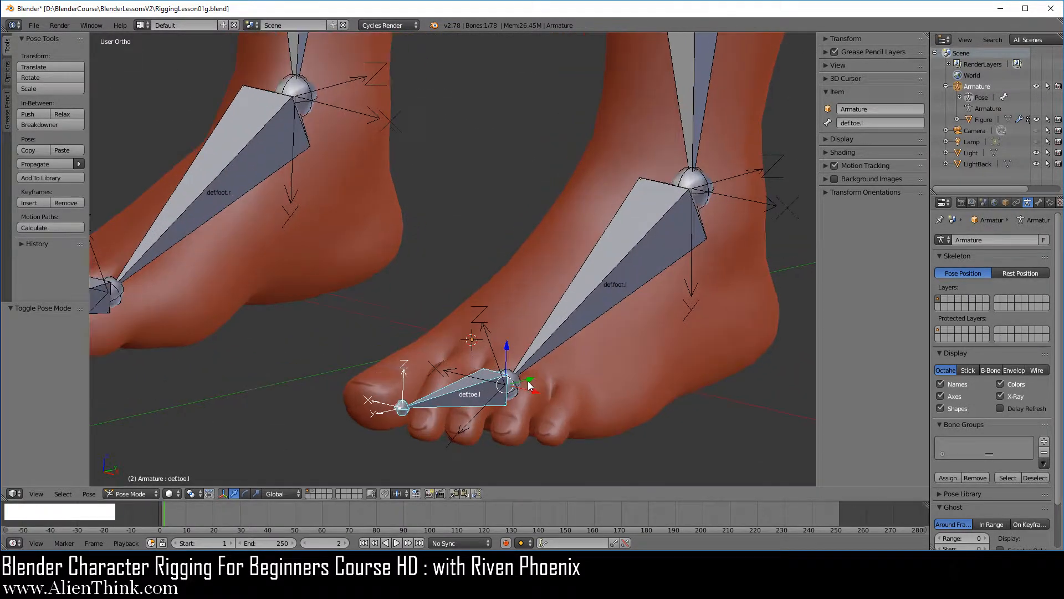
{"action": "middle_click_drag", "start_coordinate": [513, 351], "coordinate": [550, 273], "text": "shift"}
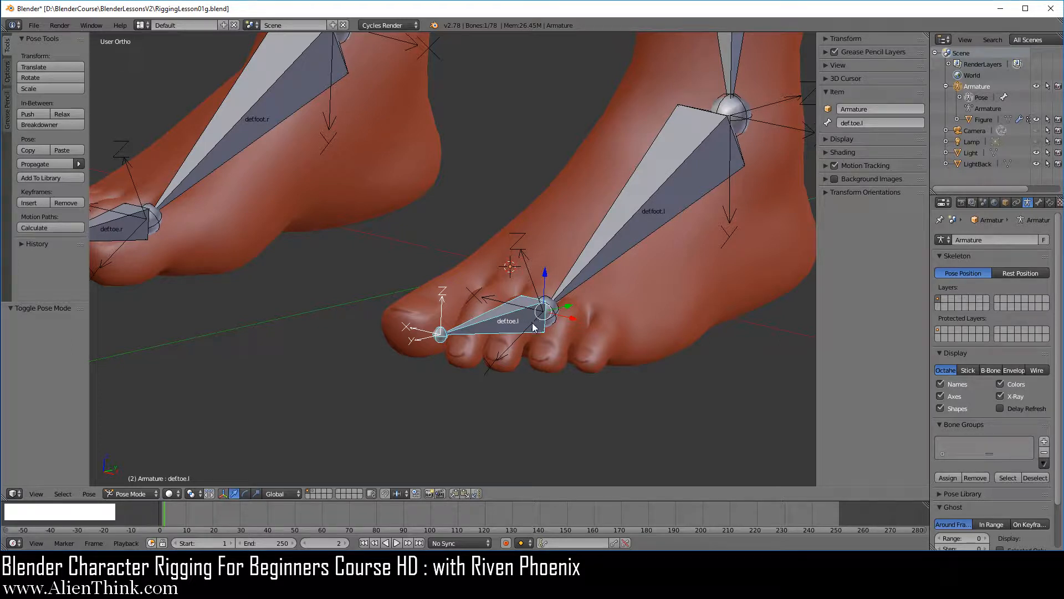
{"action": "scroll", "coordinate": [534, 326], "scroll_direction": "up", "scroll_amount": 1}
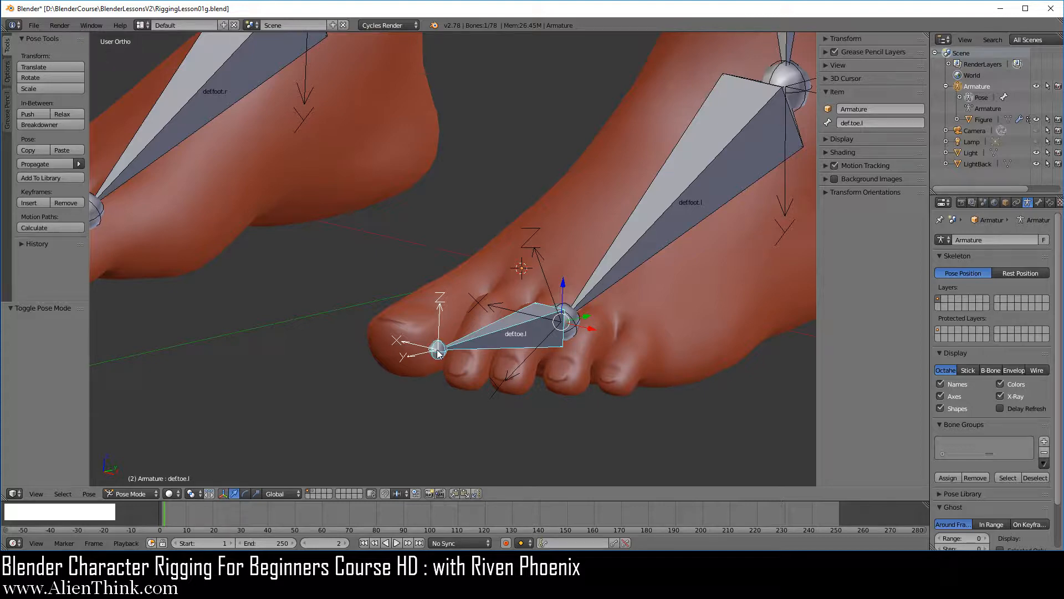
{"action": "middle_click_drag", "start_coordinate": [512, 281], "coordinate": [437, 321]}
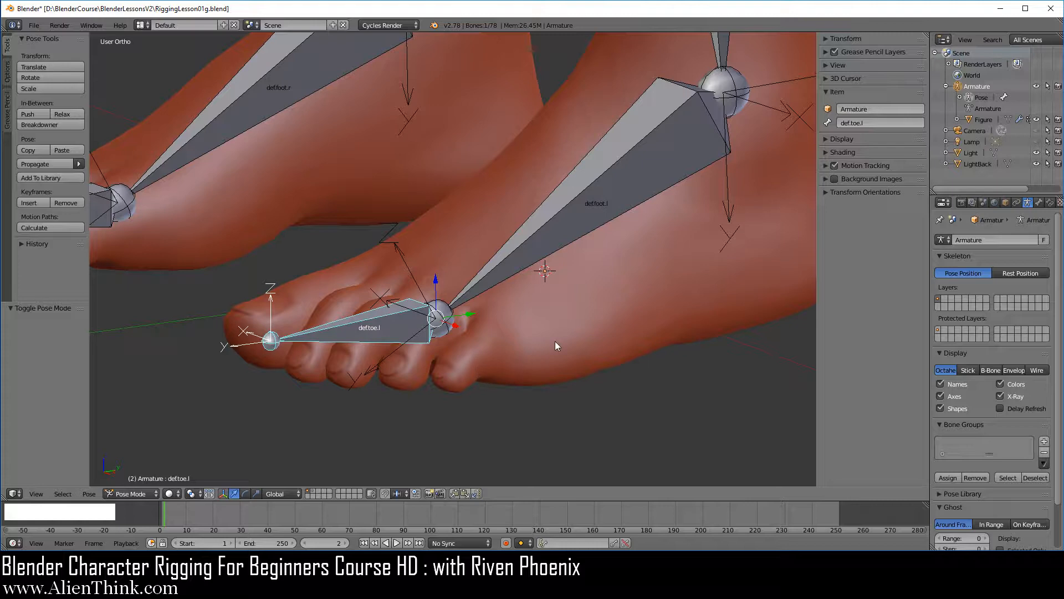
Compare both toe bones' axes in perspective view and select the right toe bone def.toe.r
{"action": "key", "text": "KP_5"}
{"action": "scroll", "coordinate": [513, 343], "scroll_direction": "down", "scroll_amount": 4}
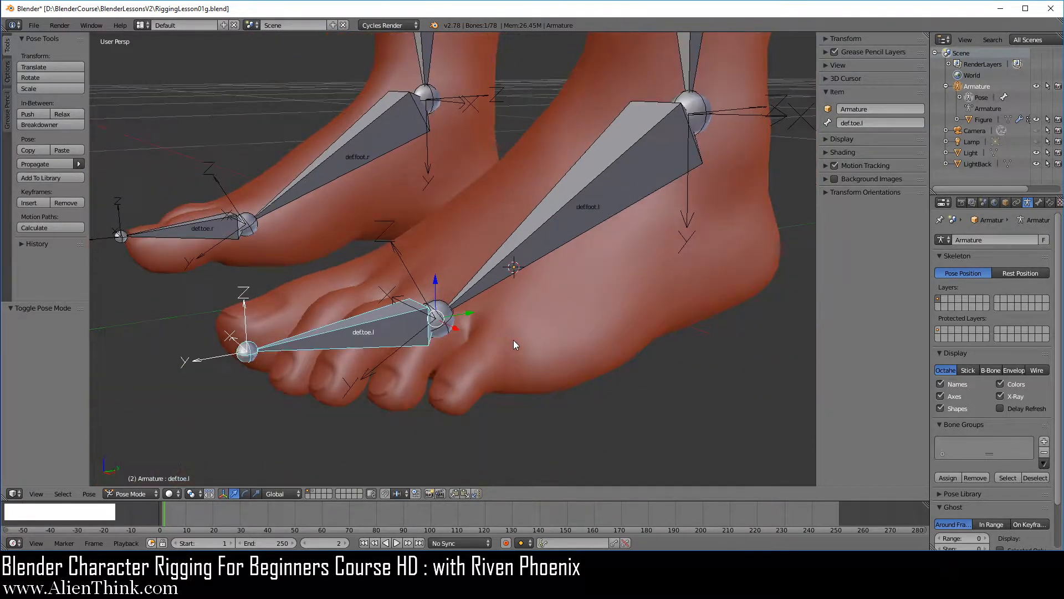
{"action": "middle_click_drag", "start_coordinate": [418, 257], "coordinate": [575, 277], "text": "shift"}
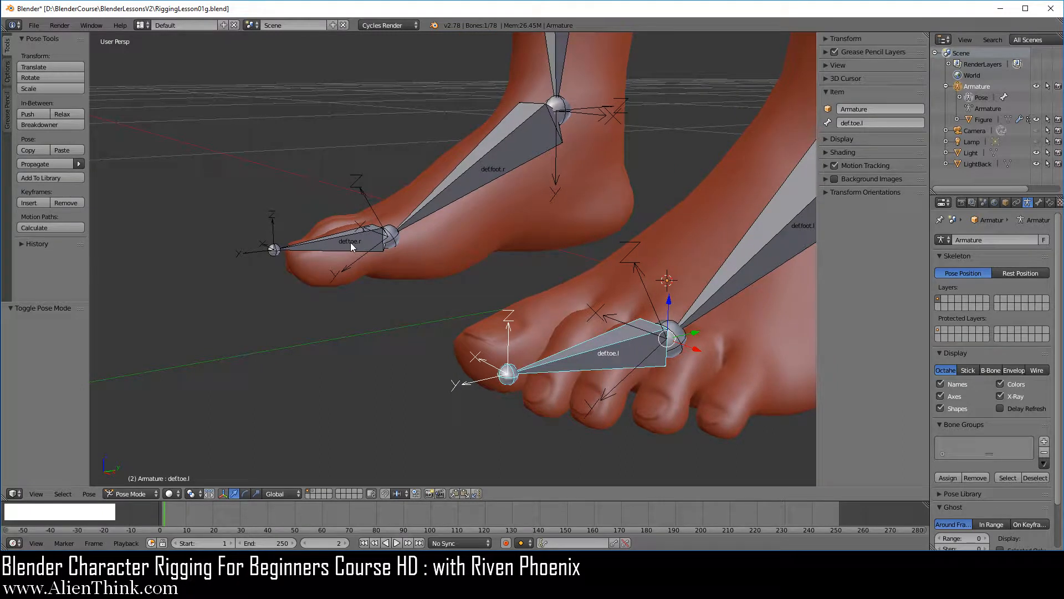
{"action": "middle_click_drag", "start_coordinate": [600, 324], "coordinate": [553, 299]}
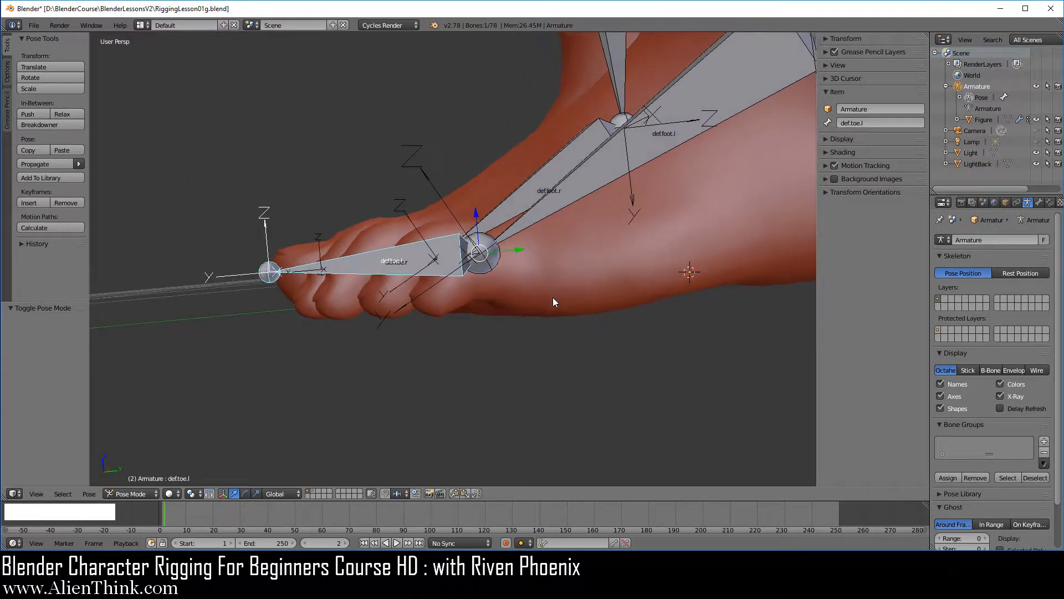
{"action": "scroll", "coordinate": [451, 274], "scroll_direction": "up", "scroll_amount": 5}
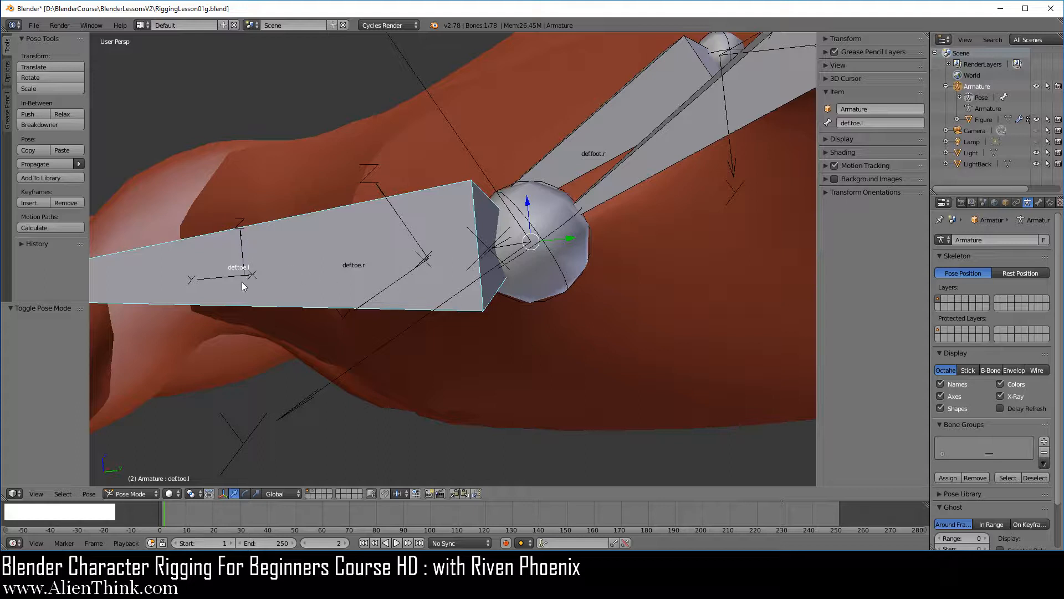
{"action": "right_click", "coordinate": [355, 264]}
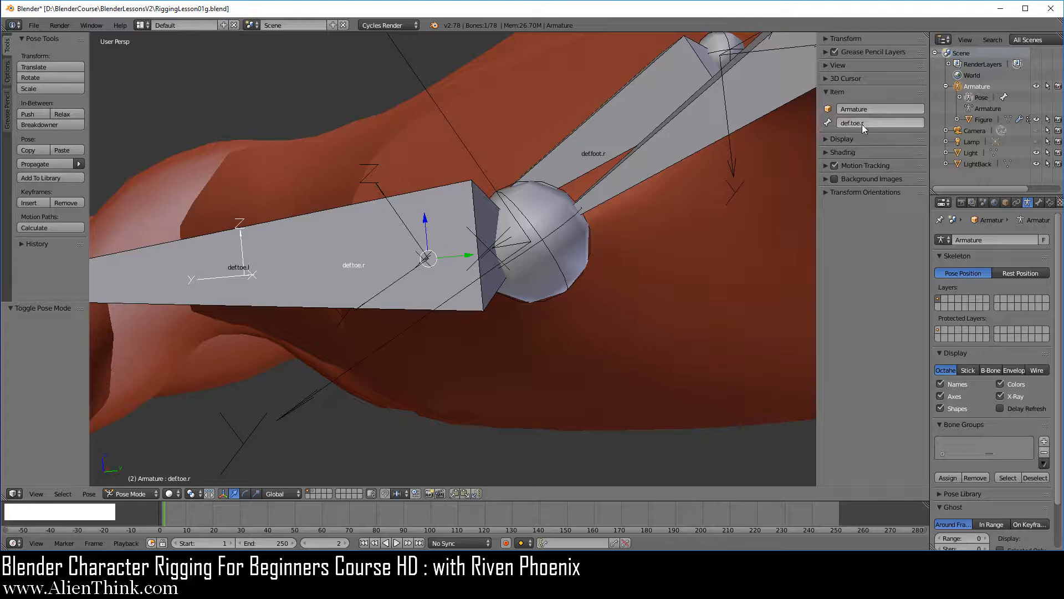
{"action": "scroll", "coordinate": [438, 268], "scroll_direction": "down", "scroll_amount": 5}
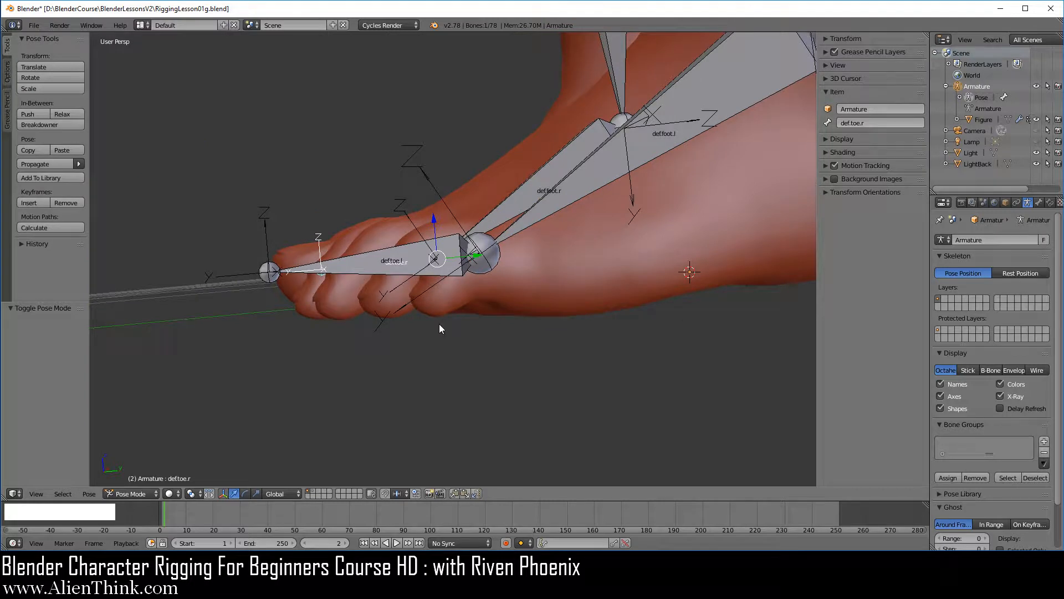
Inspect the overlapping toe bones in right orthographic view, selecting def.toe.l and def.toe.r in turn to compare their axes
{"action": "key", "text": "KP_3"}
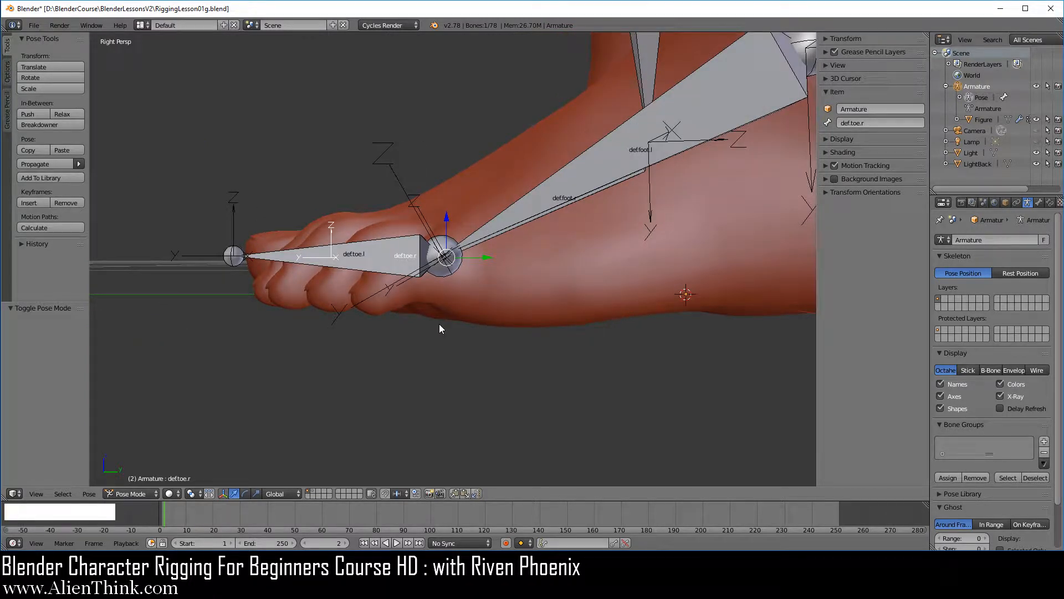
{"action": "key", "text": "KP_5"}
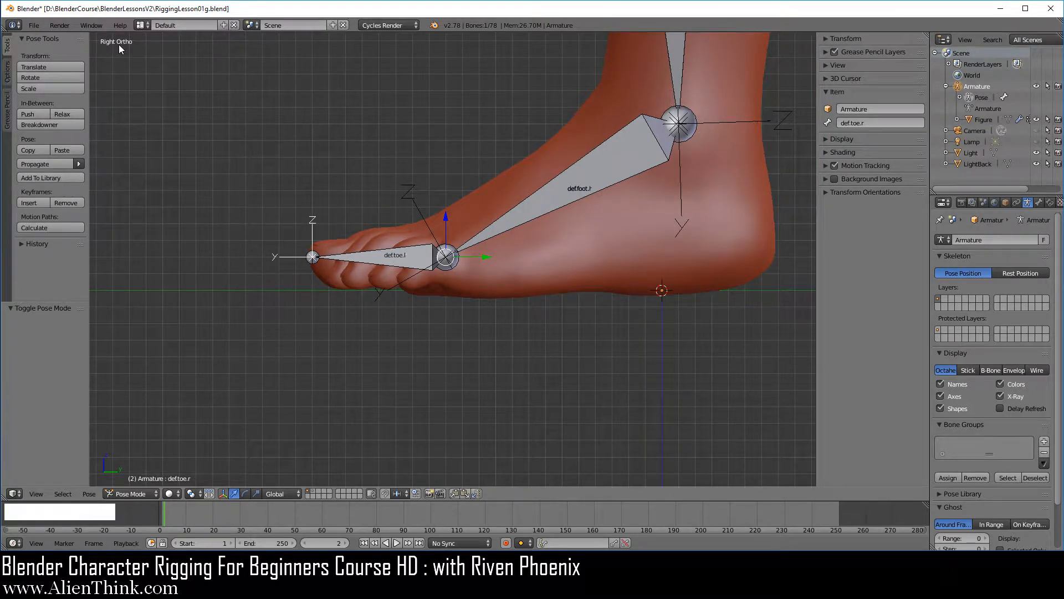
{"action": "right_click", "coordinate": [398, 258]}
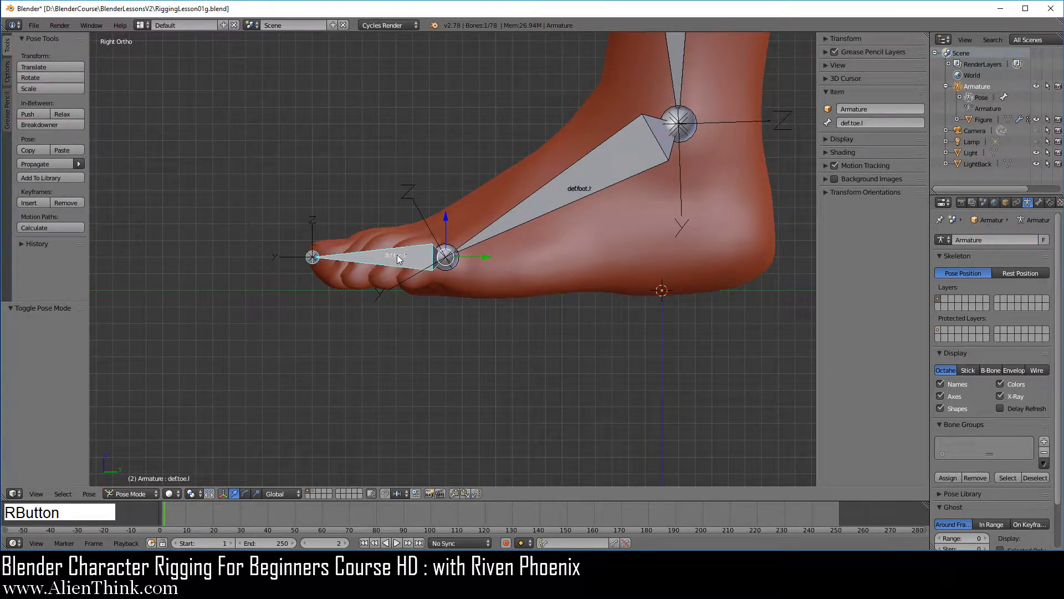
{"action": "scroll", "coordinate": [397, 256], "scroll_direction": "up", "scroll_amount": 5}
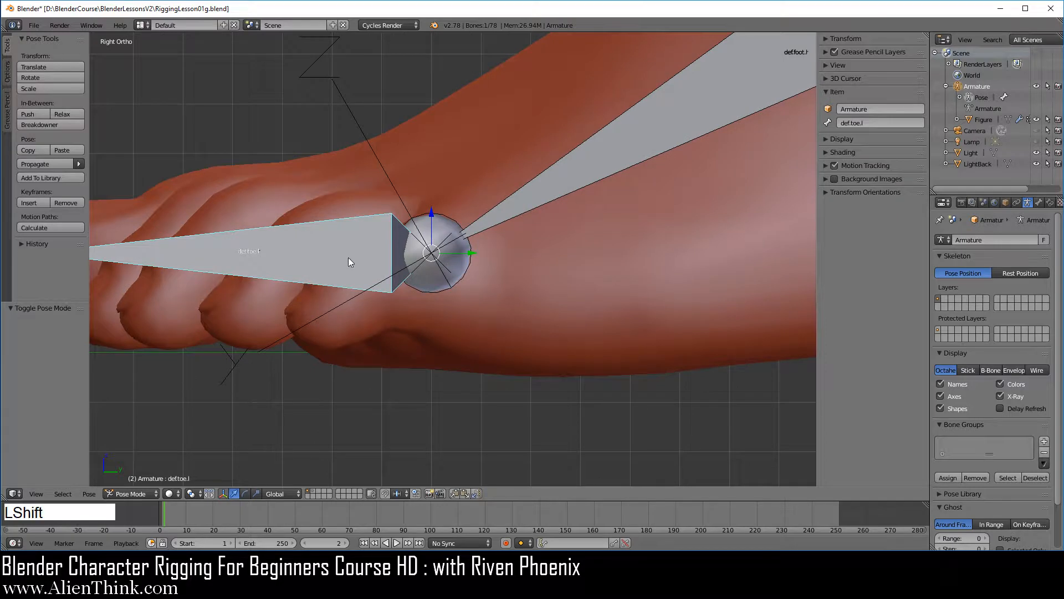
{"action": "middle_click_drag", "start_coordinate": [348, 257], "coordinate": [577, 260], "text": "shift"}
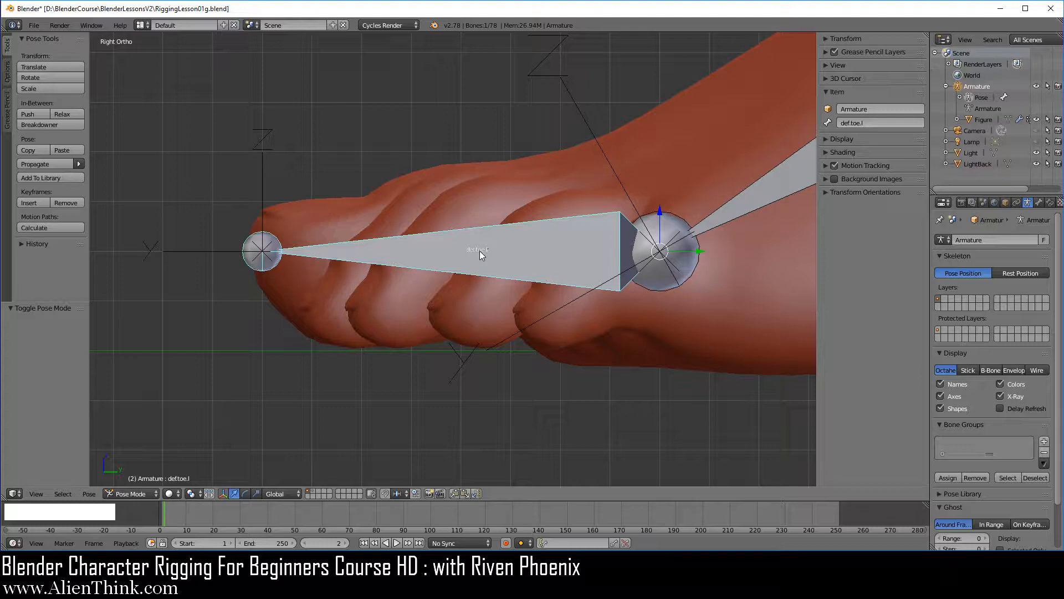
{"action": "middle_click_drag", "start_coordinate": [391, 261], "coordinate": [397, 269]}
{"action": "right_click", "coordinate": [481, 249]}
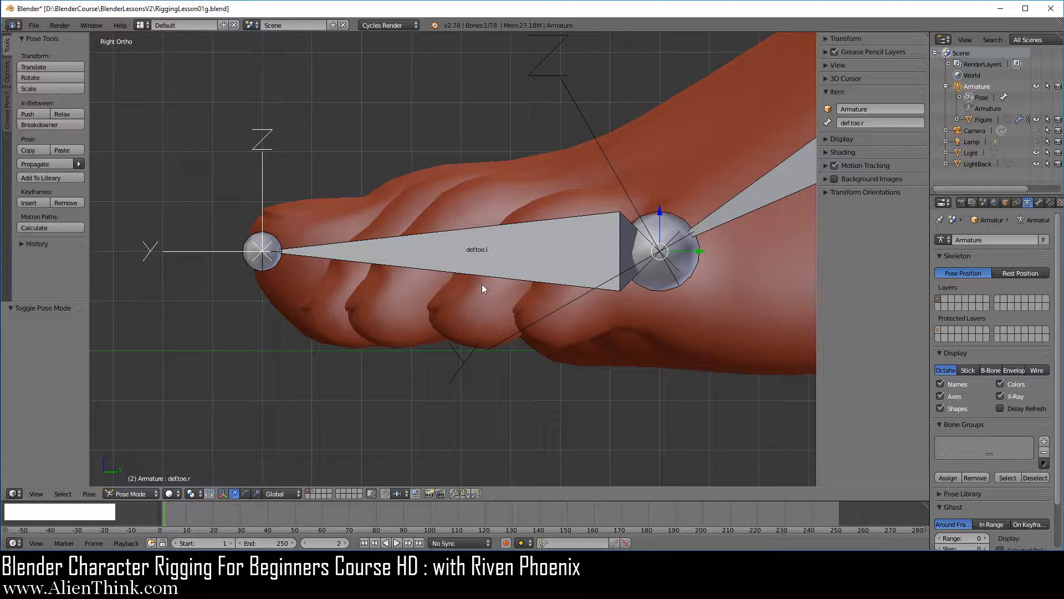
Turn the armature's bone axes display off and back on
{"action": "left_click", "coordinate": [941, 396]}
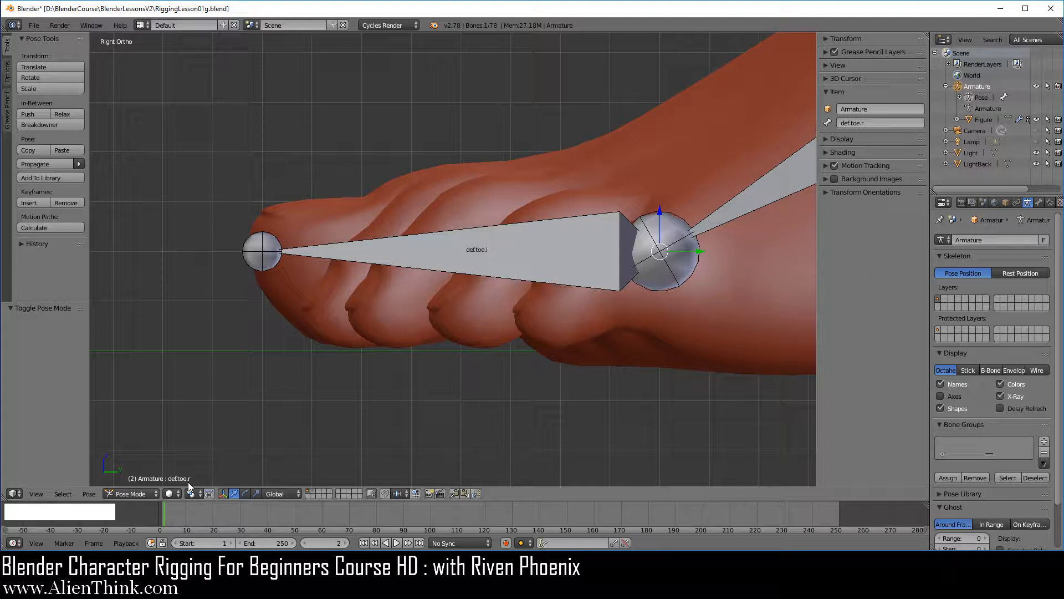
{"action": "left_click", "coordinate": [941, 396]}
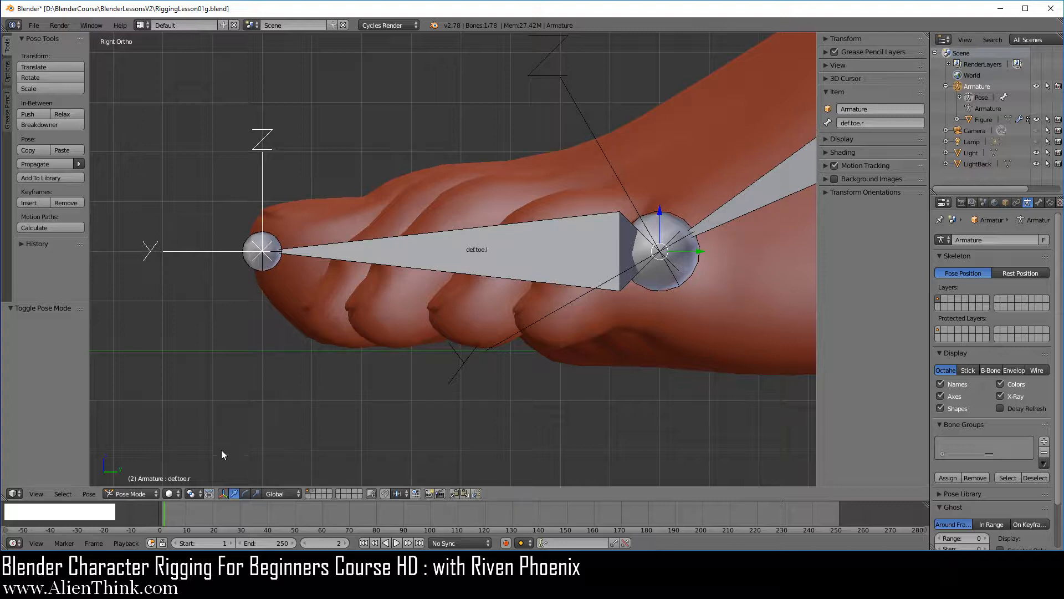
Switch the armature to Edit Mode and select the left toe bone, then the right toe bone def.toe.r
{"action": "left_click", "coordinate": [140, 493]}
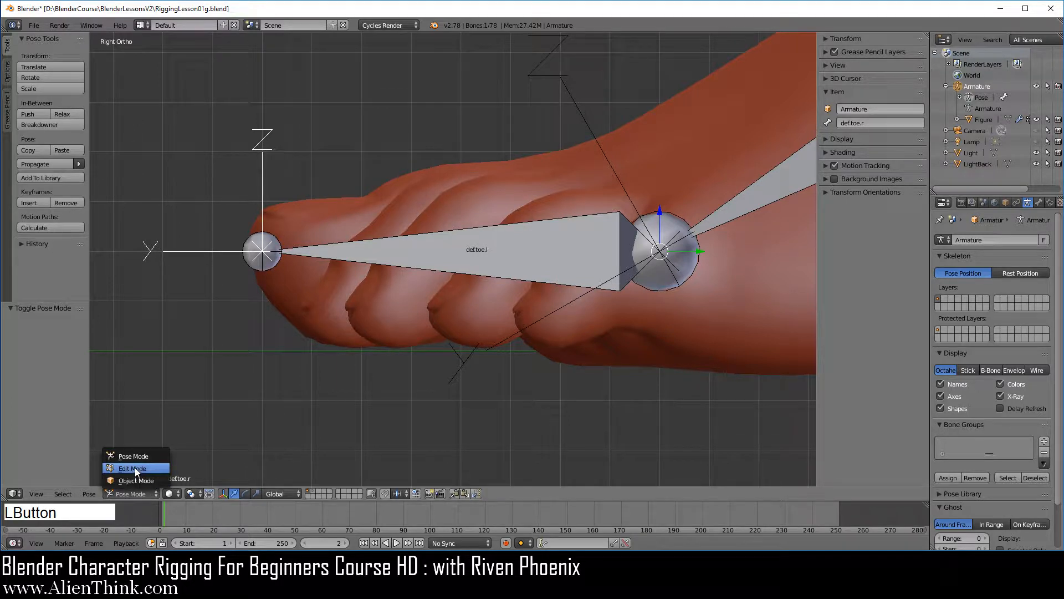
{"action": "left_click", "coordinate": [135, 467]}
{"action": "right_click", "coordinate": [475, 249]}
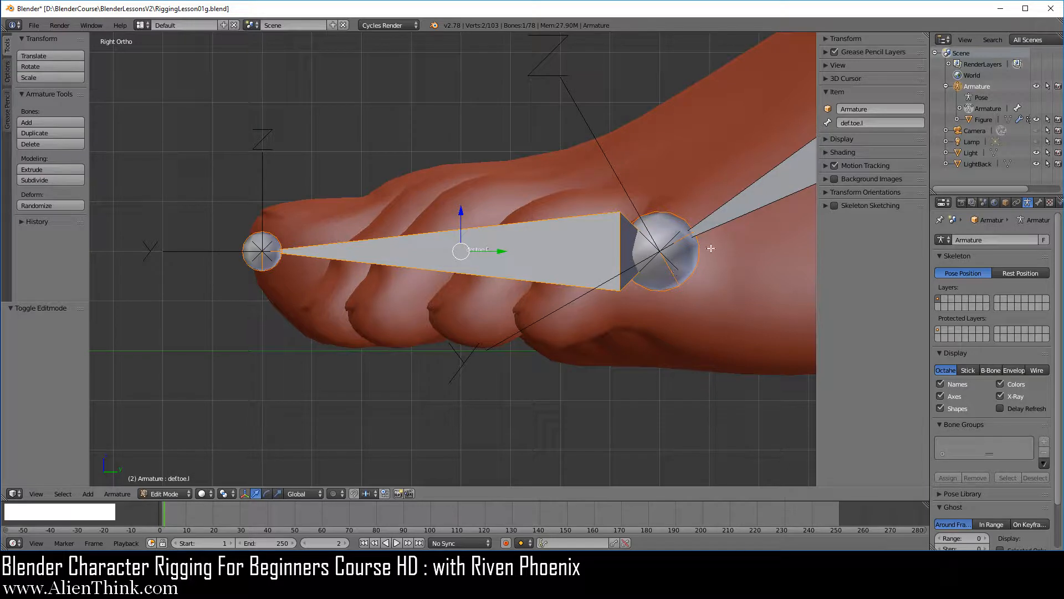
{"action": "scroll", "coordinate": [715, 219], "scroll_direction": "down", "scroll_amount": 2}
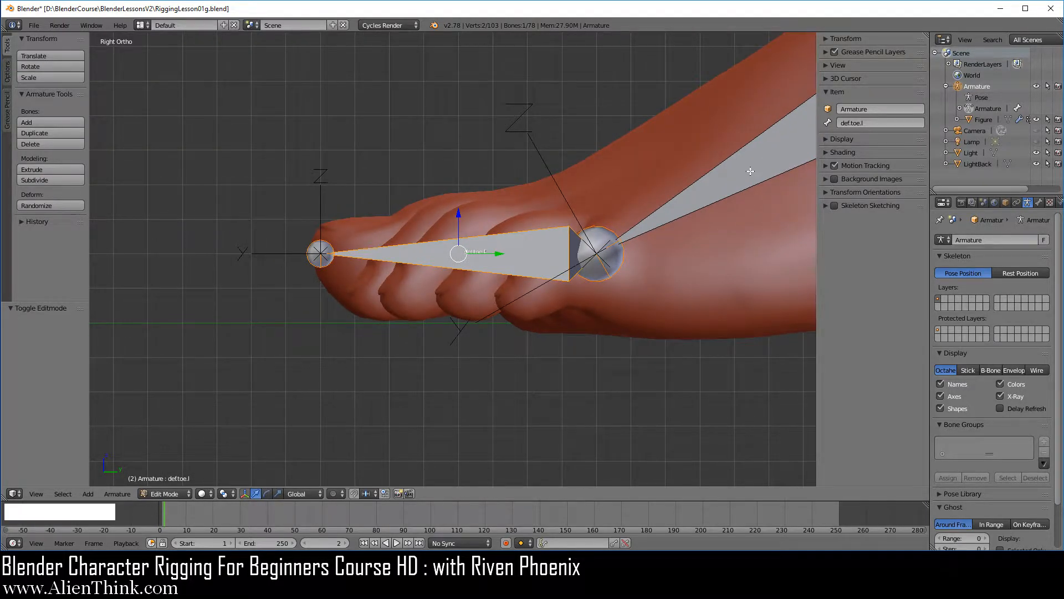
{"action": "scroll", "coordinate": [754, 166], "scroll_direction": "up", "scroll_amount": 1}
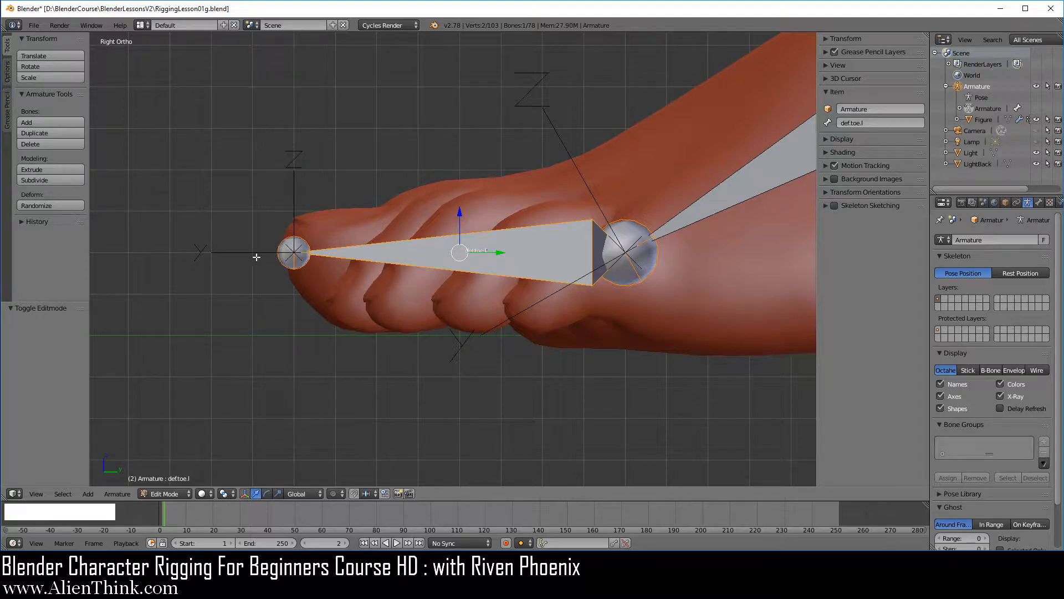
{"action": "right_click", "coordinate": [468, 252]}
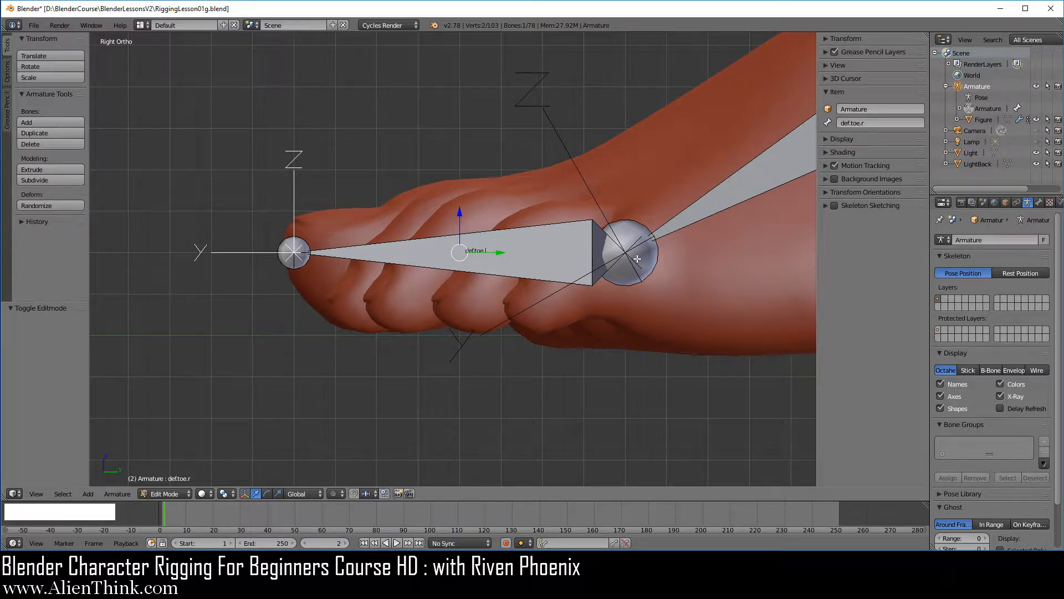
Select the left lower arm bone def.arm.lower.l in the side view and examine the arm bones' axes
{"action": "scroll", "coordinate": [634, 259], "scroll_direction": "down", "scroll_amount": 3}
{"action": "scroll", "coordinate": [616, 263], "scroll_direction": "down", "scroll_amount": 8}
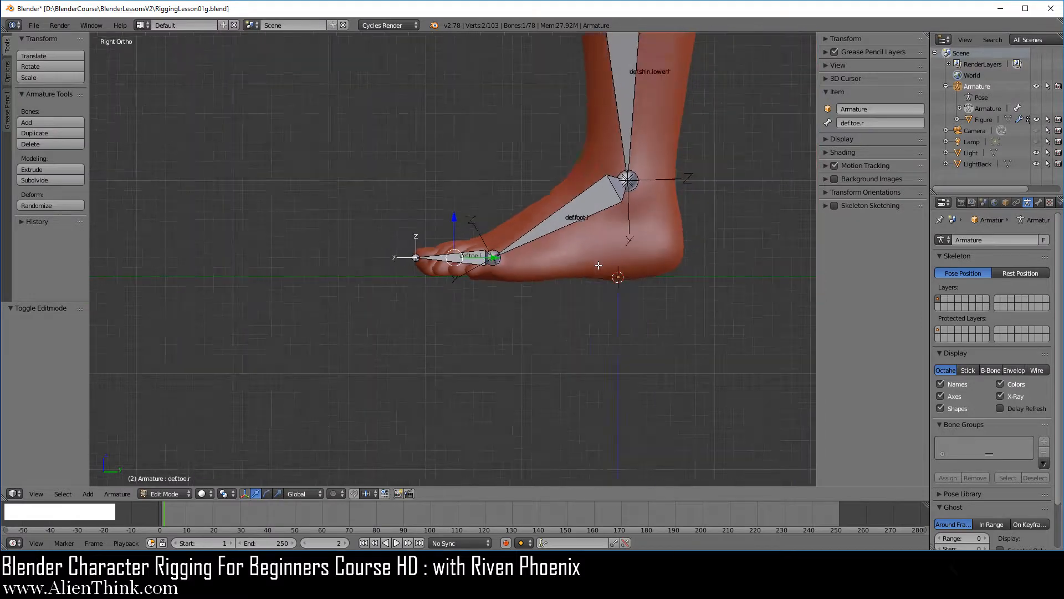
{"action": "middle_click_drag", "start_coordinate": [572, 110], "coordinate": [515, 310], "text": "shift"}
{"action": "scroll", "coordinate": [557, 298], "scroll_direction": "up", "scroll_amount": 2}
{"action": "scroll", "coordinate": [513, 254], "scroll_direction": "up", "scroll_amount": 4}
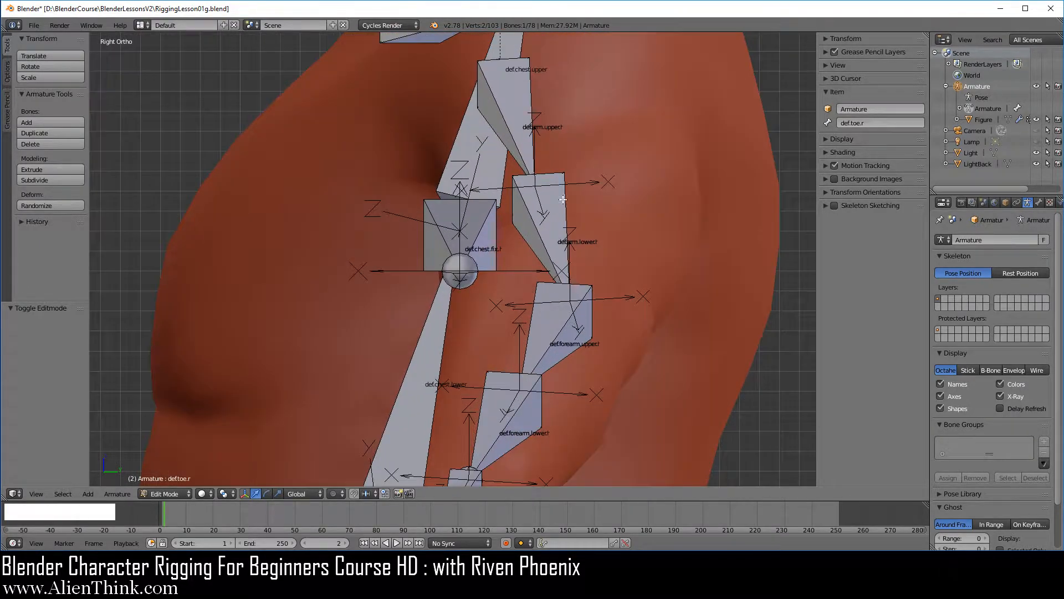
{"action": "right_click", "coordinate": [537, 227]}
{"action": "scroll", "coordinate": [565, 288], "scroll_direction": "up", "scroll_amount": 3}
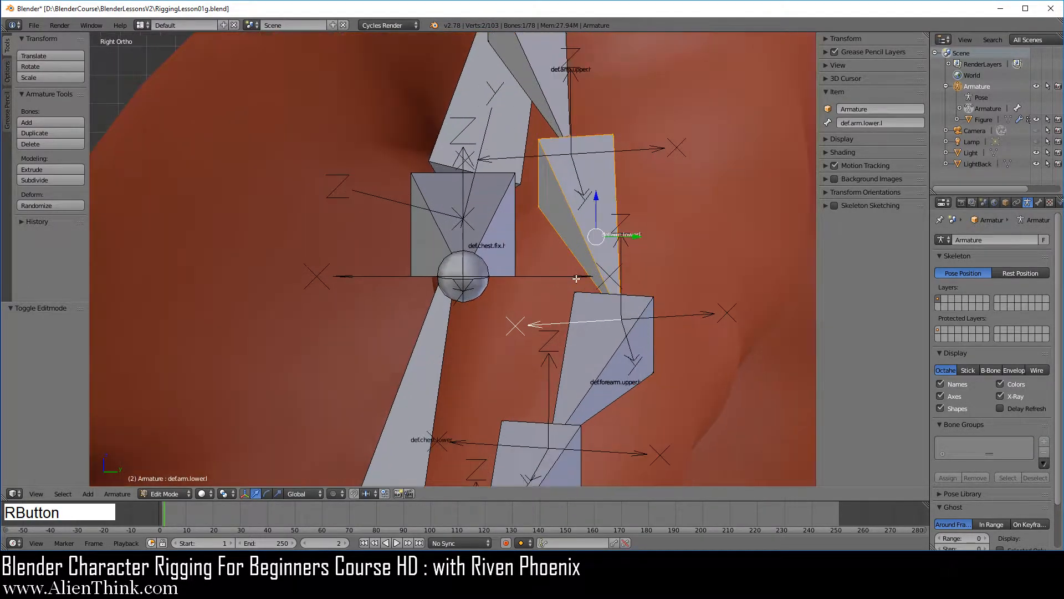
{"action": "middle_click_drag", "start_coordinate": [558, 339], "coordinate": [487, 212], "text": "shift"}
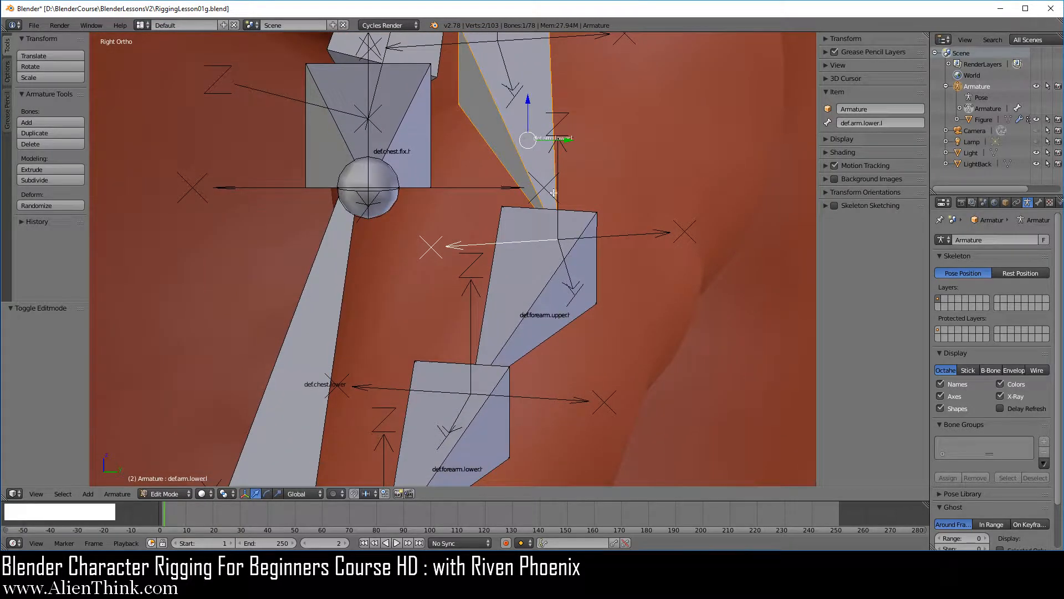
Set the roll of the left lower arm bone def.arm.lower.l to 111.39° in the right side view
{"action": "middle_click_drag", "start_coordinate": [539, 255], "coordinate": [544, 257]}
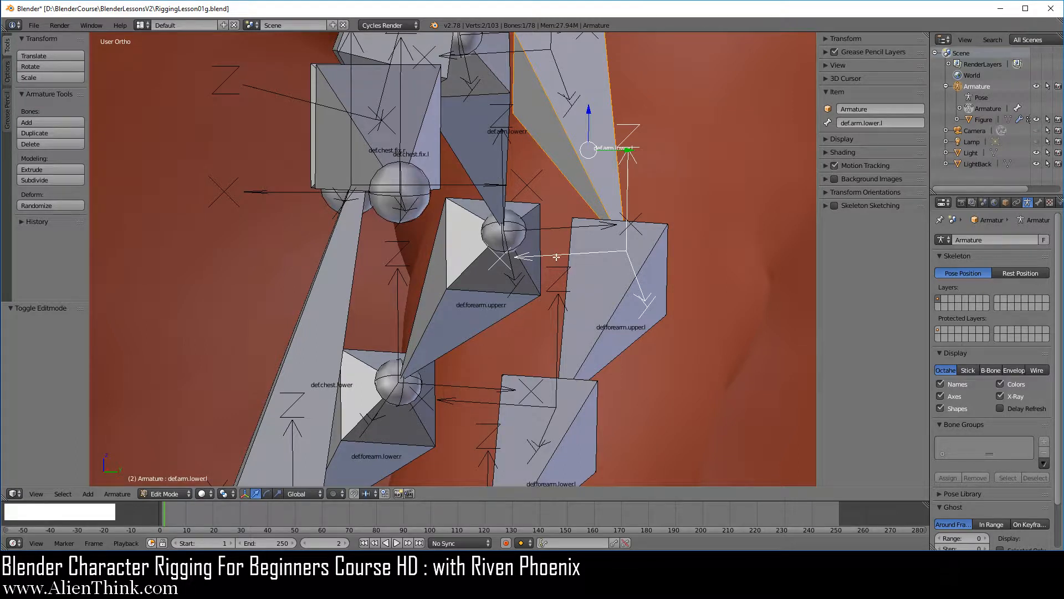
{"action": "key", "text": "KP_3"}
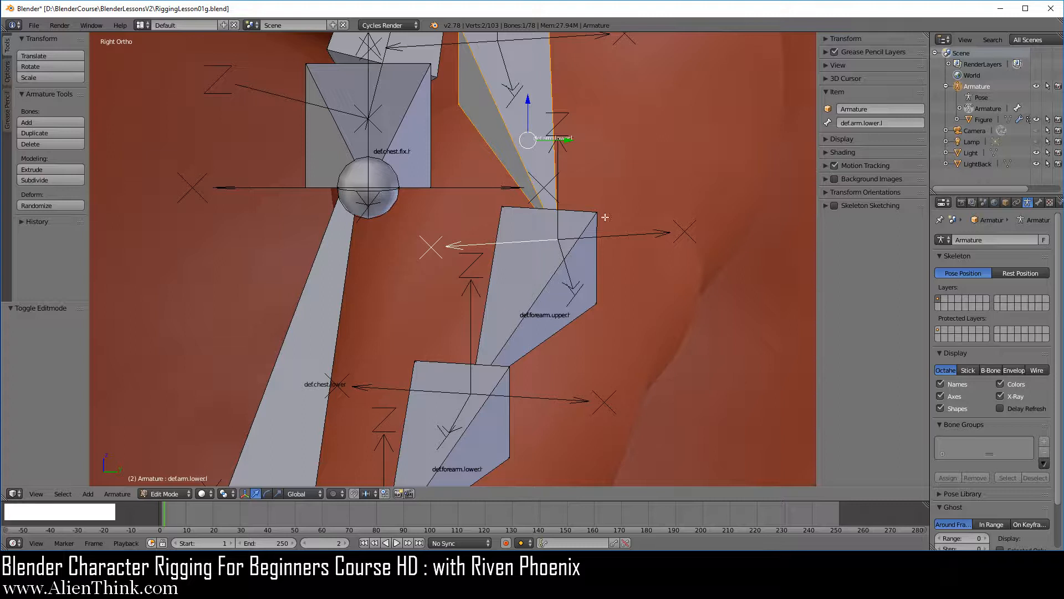
{"action": "left_click", "coordinate": [827, 37]}
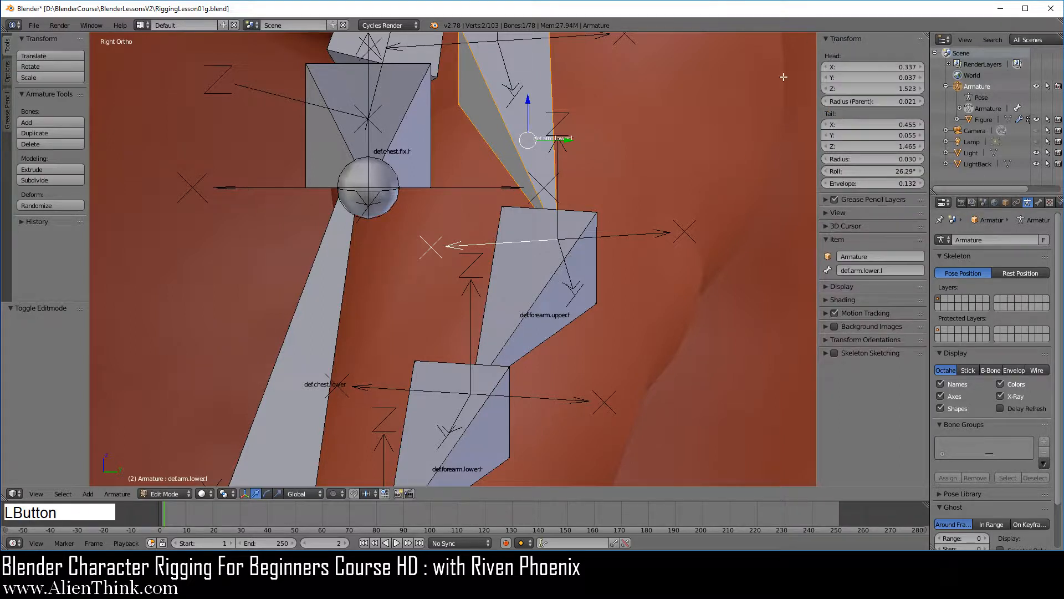
{"action": "left_click_drag", "start_coordinate": [849, 171], "coordinate": [995, 171]}
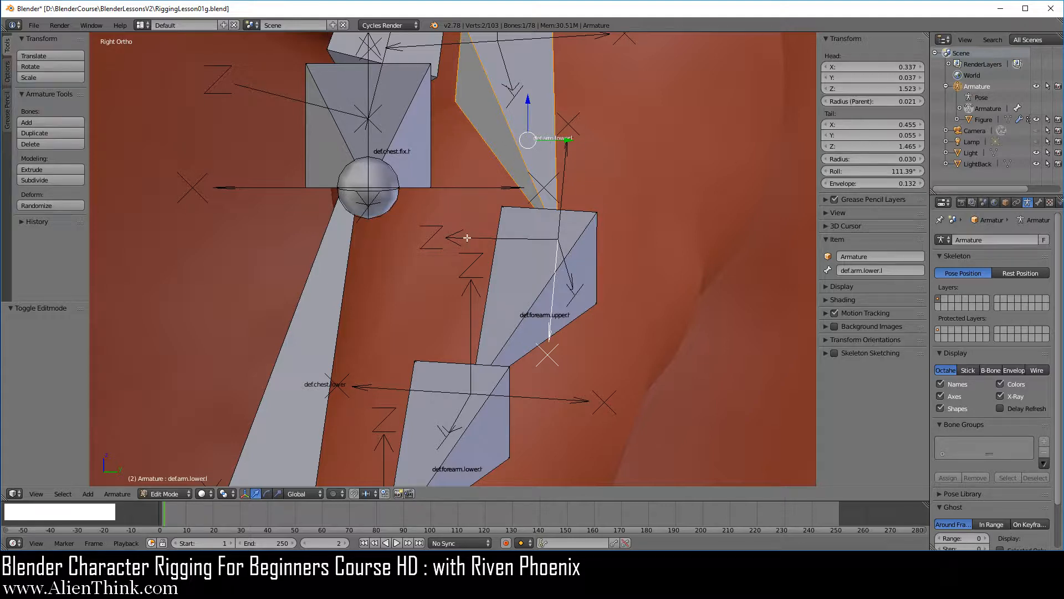
Select the left toe bone def.toe.l in the right side view and show its bone relations settings
{"action": "scroll", "coordinate": [507, 256], "scroll_direction": "down", "scroll_amount": 3}
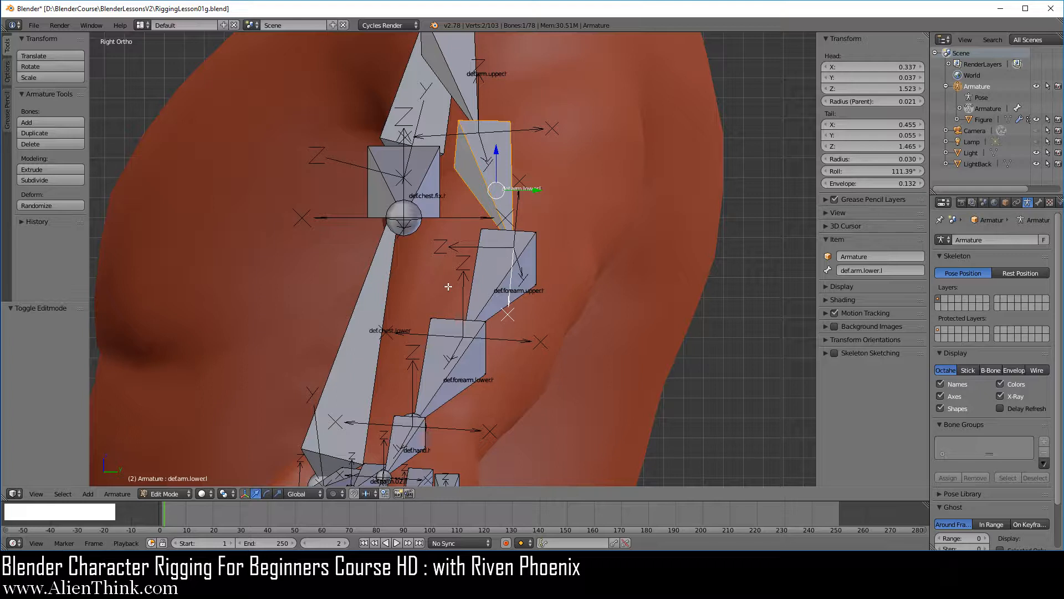
{"action": "scroll", "coordinate": [479, 288], "scroll_direction": "down", "scroll_amount": 6}
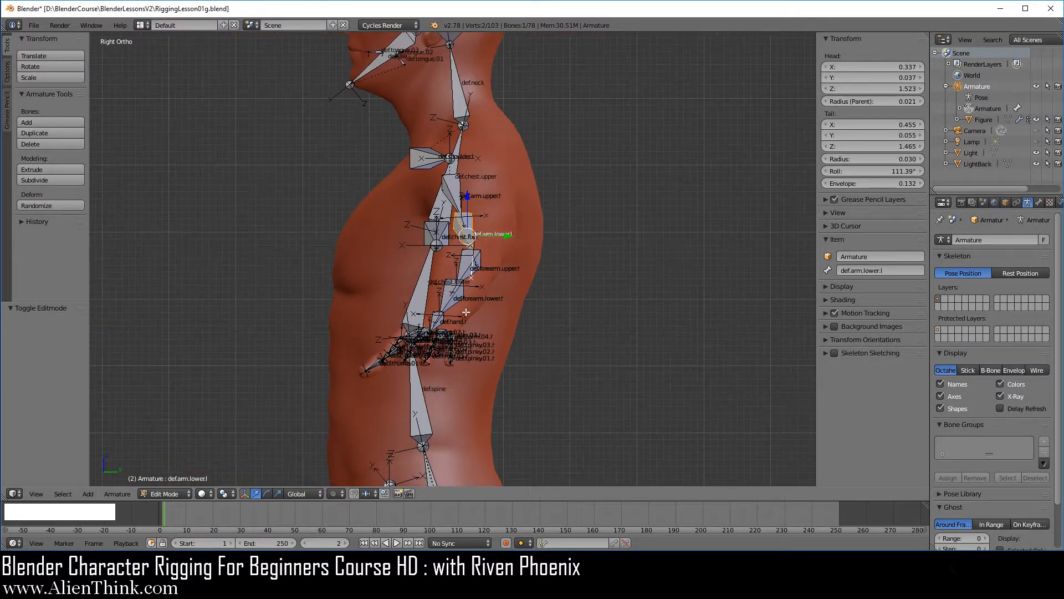
{"action": "middle_click_drag", "start_coordinate": [431, 432], "coordinate": [414, 52], "text": "shift"}
{"action": "middle_click_drag", "start_coordinate": [417, 277], "coordinate": [473, 321], "text": "shift"}
{"action": "scroll", "coordinate": [413, 311], "scroll_direction": "up", "scroll_amount": 8}
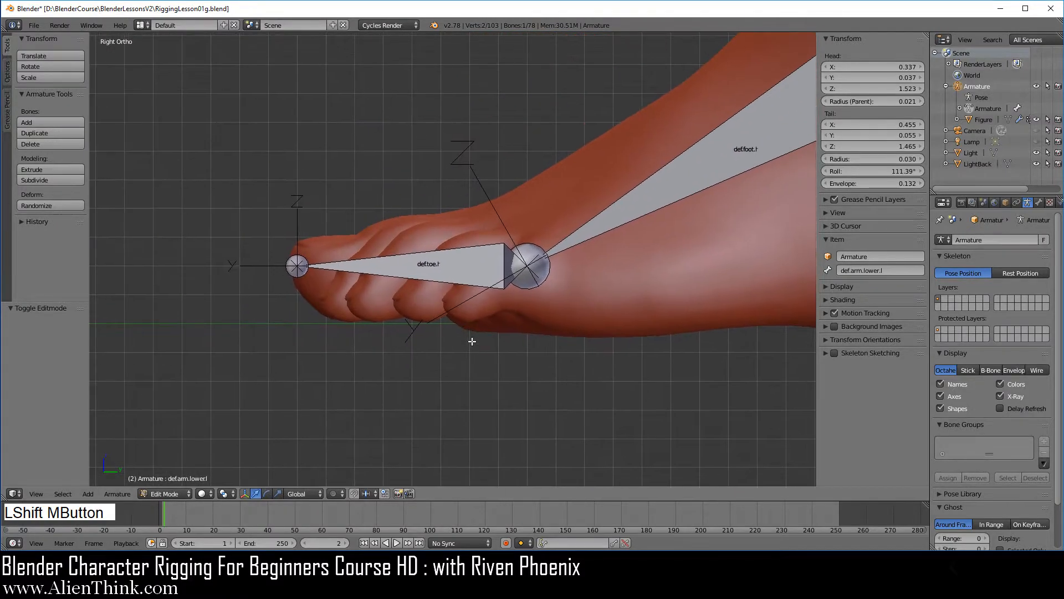
{"action": "right_click", "coordinate": [430, 264]}
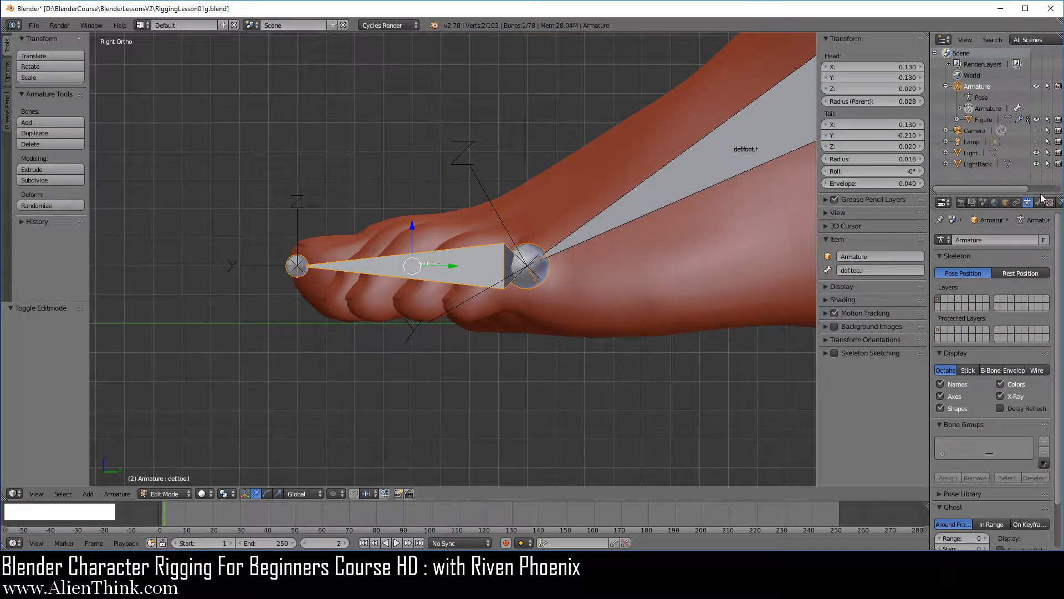
{"action": "left_click", "coordinate": [1040, 203]}
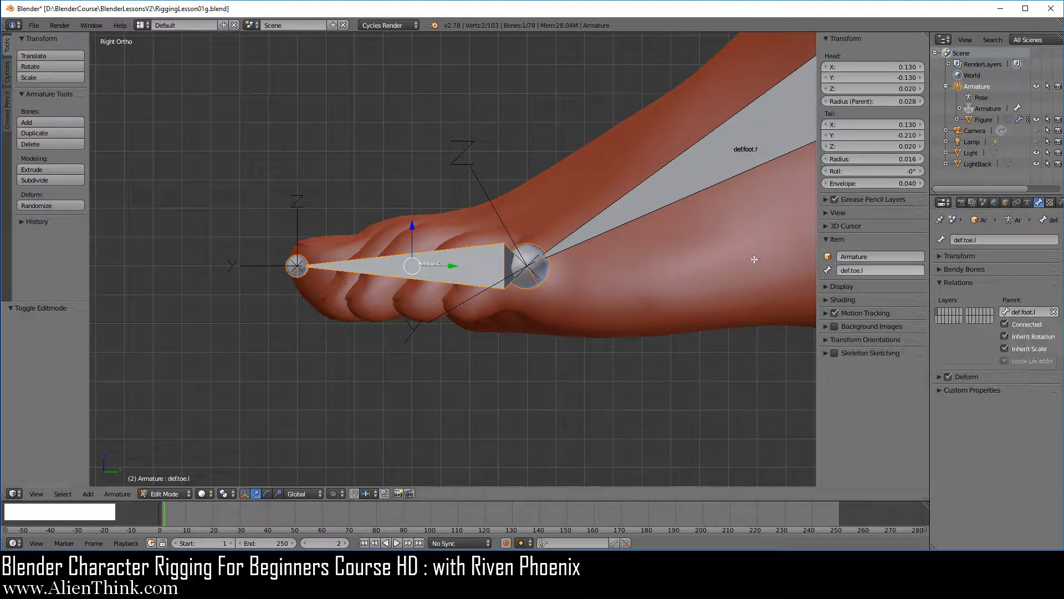
Select the toe tip joint, the left toe bone and the joint between toe and foot in turn to compare their connection settings
{"action": "scroll", "coordinate": [258, 243], "scroll_direction": "up", "scroll_amount": 2}
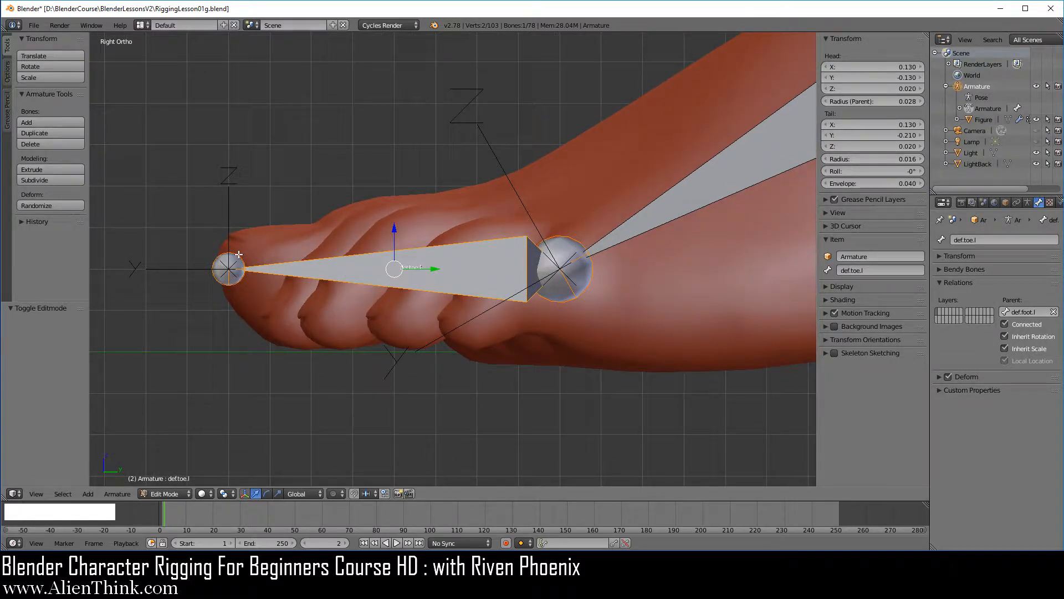
{"action": "right_click", "coordinate": [238, 254]}
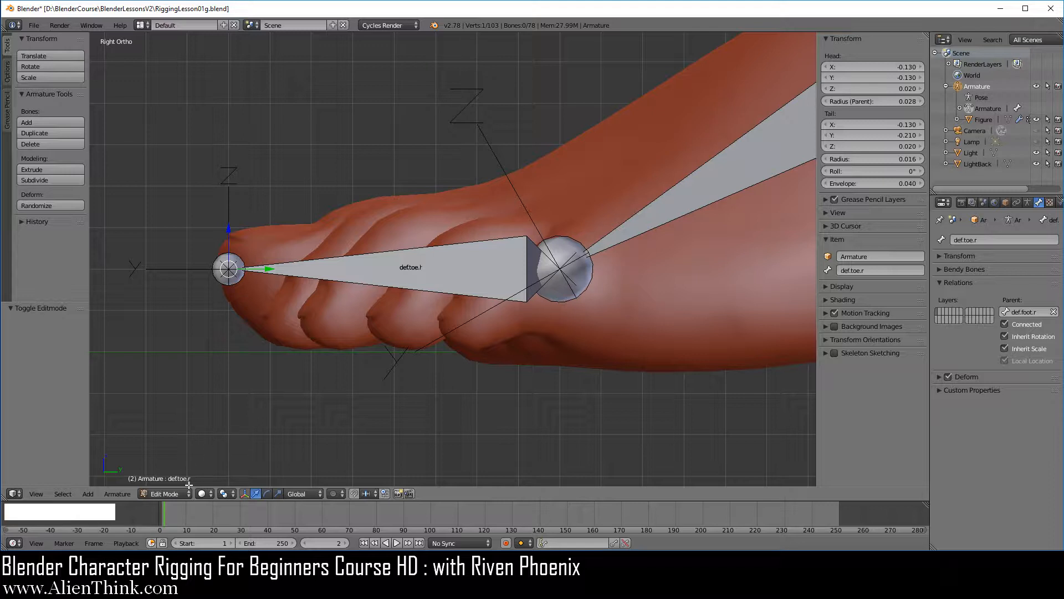
{"action": "right_click", "coordinate": [236, 257]}
{"action": "right_click", "coordinate": [409, 265]}
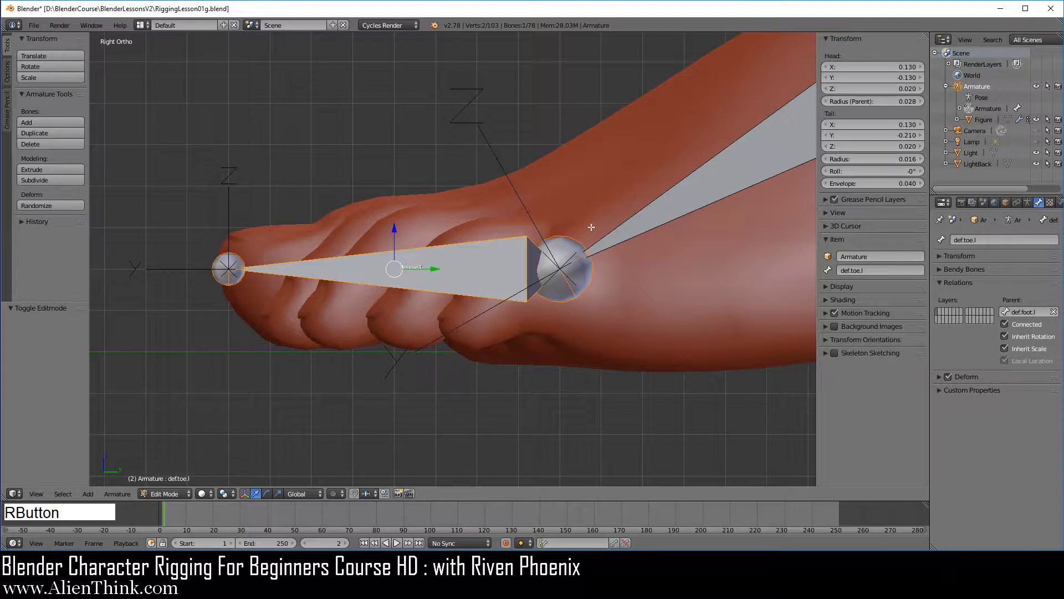
{"action": "right_click", "coordinate": [571, 236]}
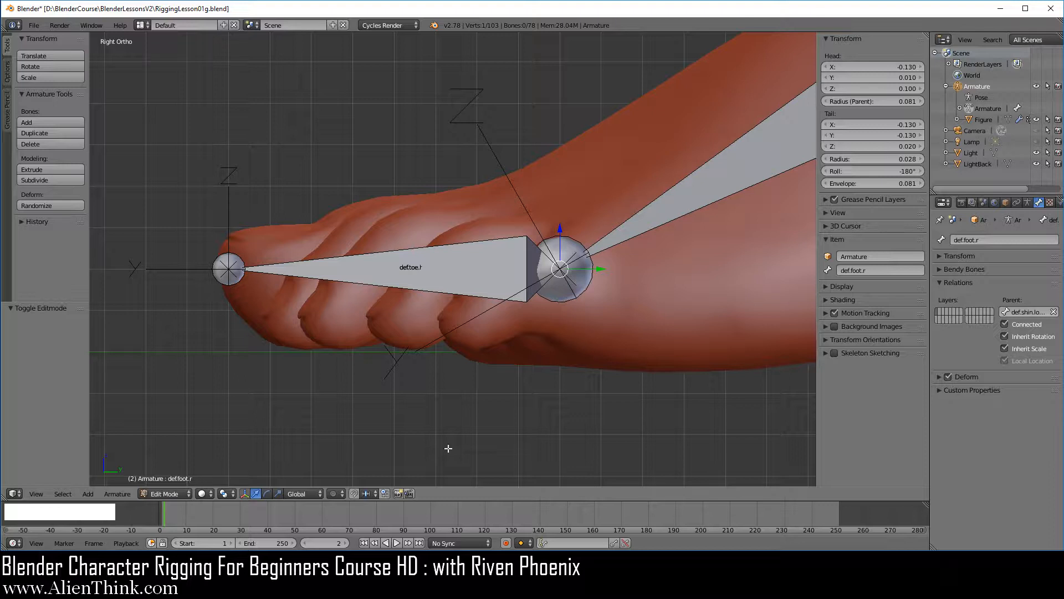
Disconnect the left foot bone def.foot.l from its parent shin bone and select the whole foot bone
{"action": "right_click", "coordinate": [578, 238]}
{"action": "left_click", "coordinate": [1005, 323]}
{"action": "scroll", "coordinate": [686, 248], "scroll_direction": "down", "scroll_amount": 3}
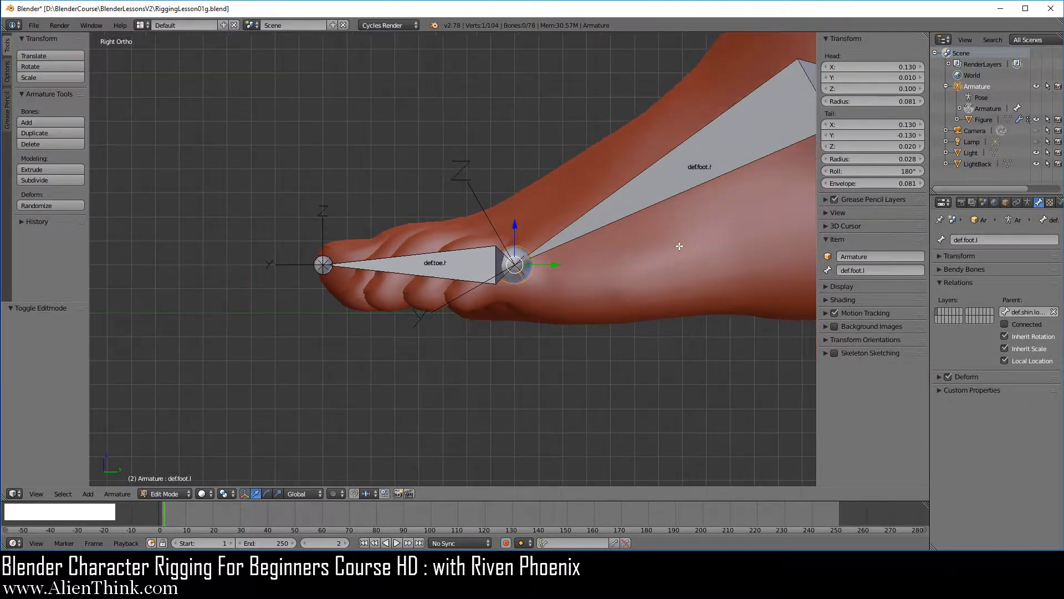
{"action": "middle_click_drag", "start_coordinate": [677, 238], "coordinate": [511, 309], "text": "shift"}
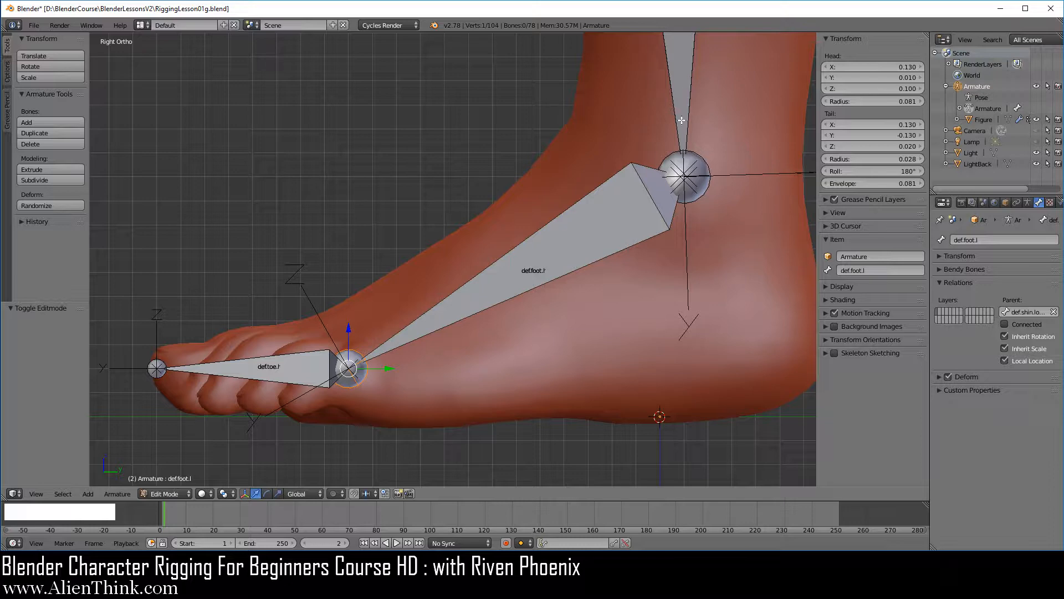
{"action": "right_click", "coordinate": [533, 266]}
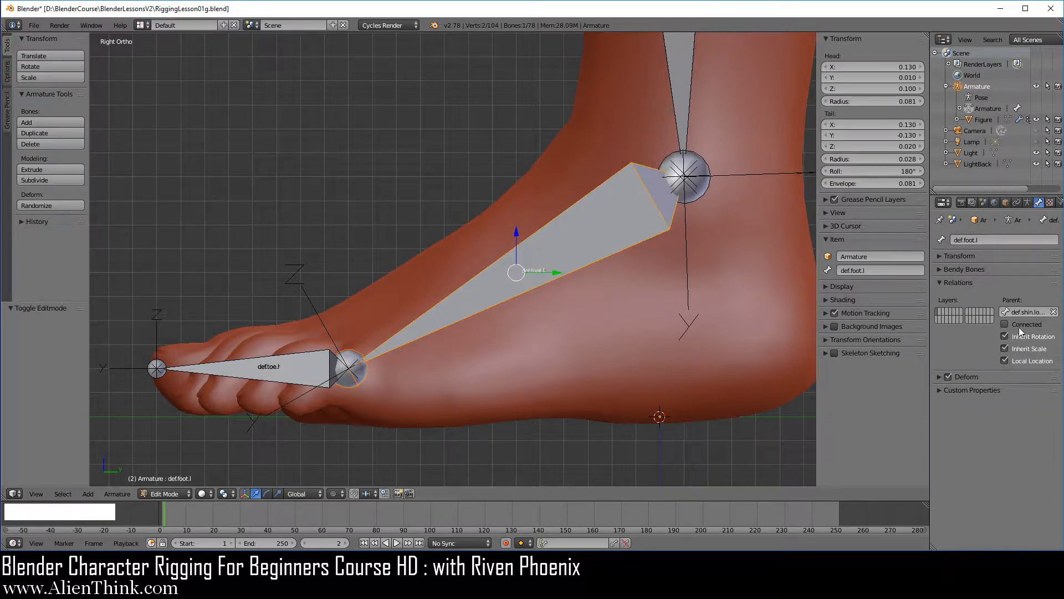
Move the head joint of def.foot.l away from the shin's end by about -0.022 in both Y and Z
{"action": "right_click", "coordinate": [707, 165]}
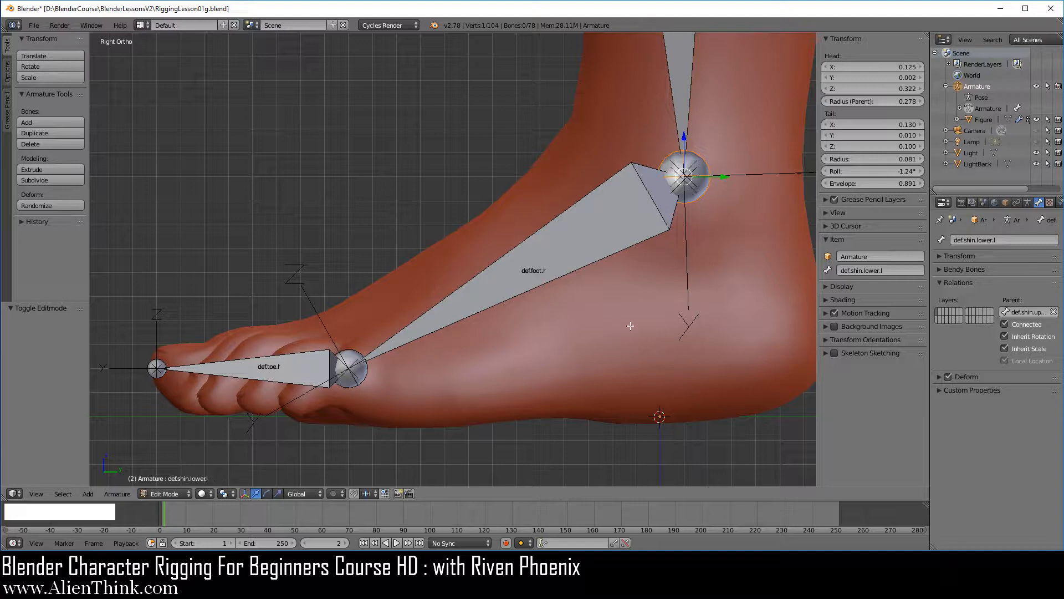
{"action": "right_click", "coordinate": [685, 175]}
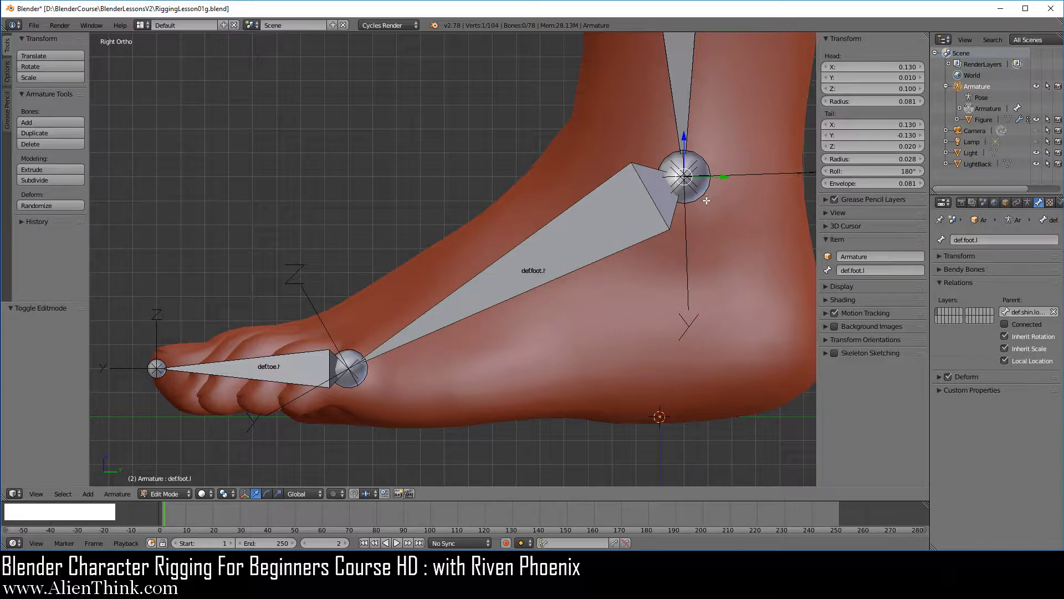
{"action": "key", "text": "g"}
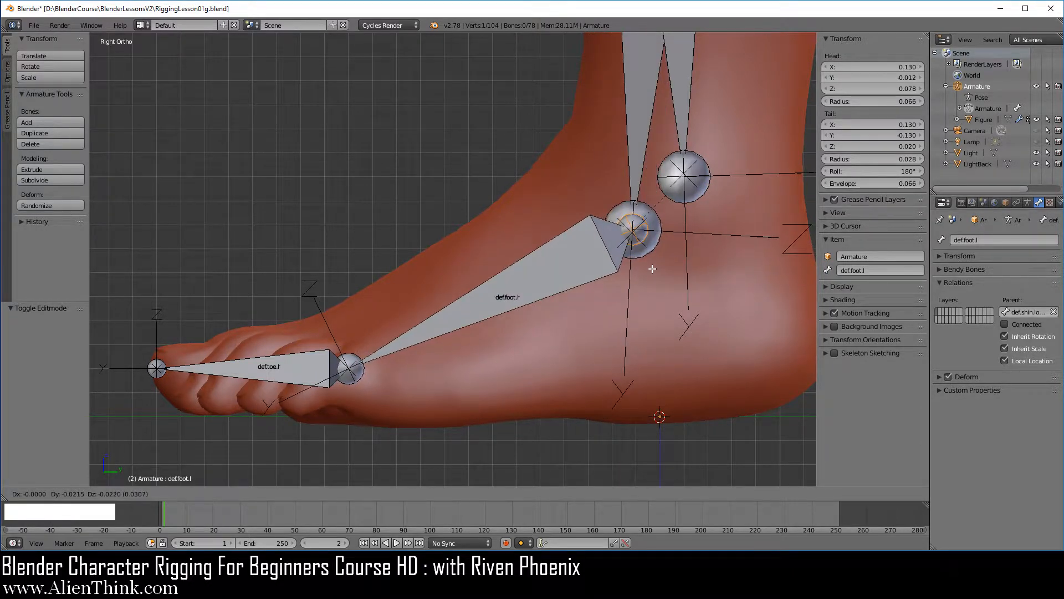
{"action": "left_click", "coordinate": [652, 269]}
{"action": "middle_click_drag", "start_coordinate": [520, 305], "coordinate": [632, 227]}
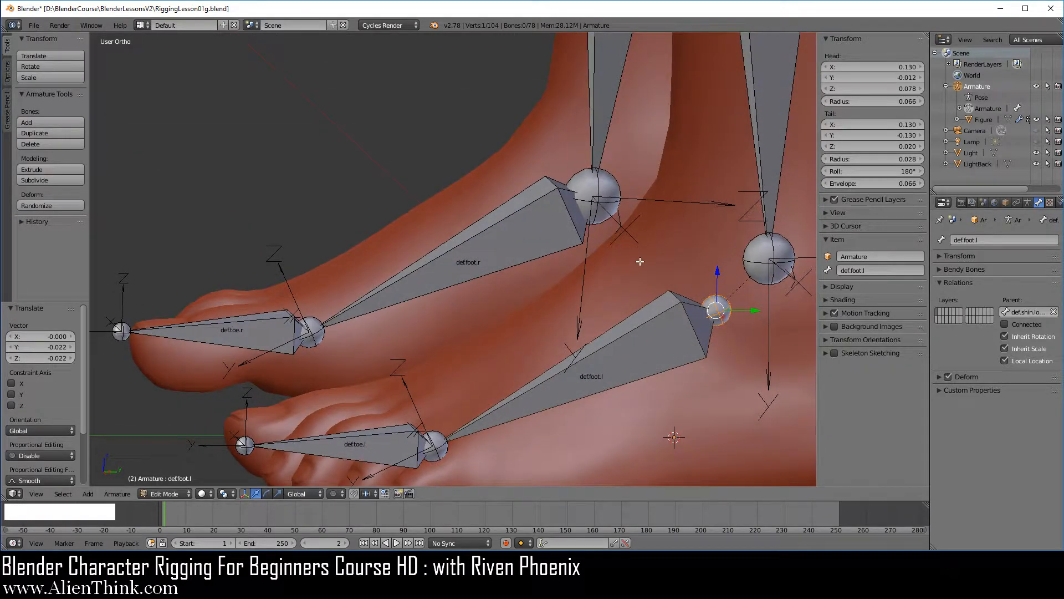
Reconnect def.foot.l to its parent shin bone and compare both feet from the side and at an angle
{"action": "left_click", "coordinate": [1005, 325]}
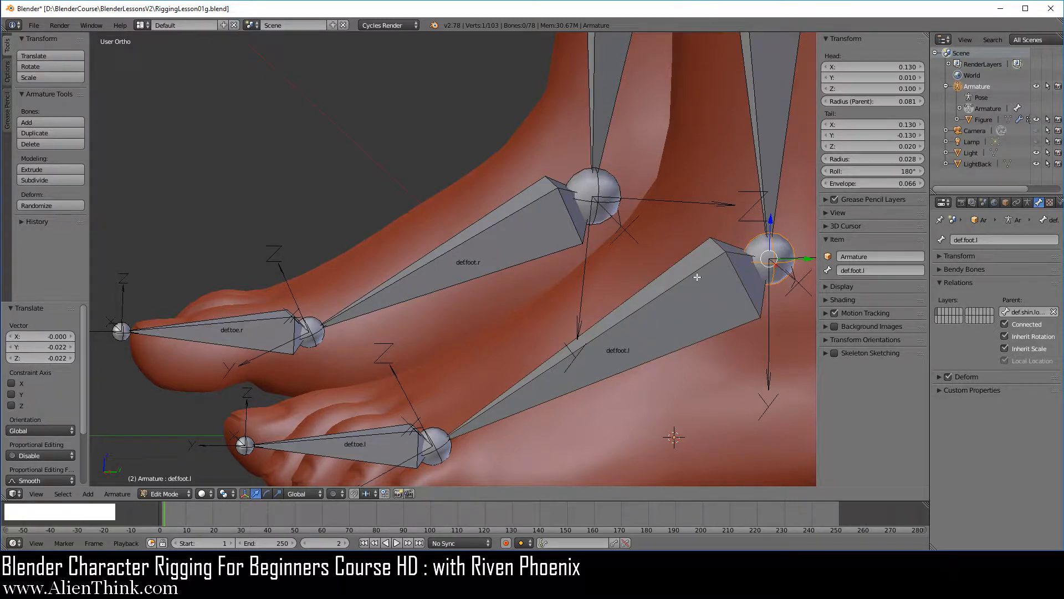
{"action": "key", "text": "KP_3"}
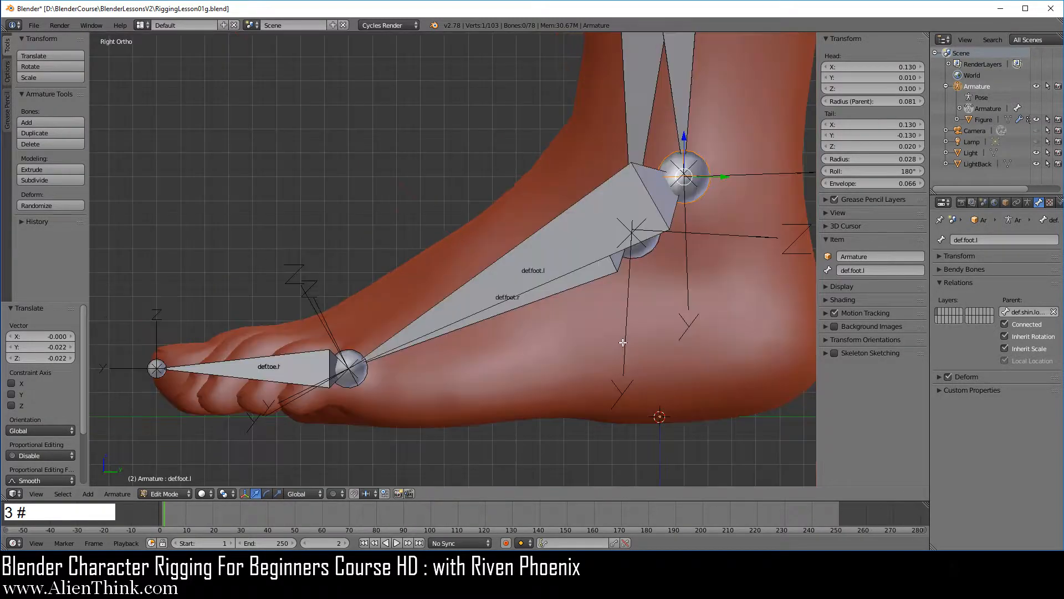
{"action": "middle_click_drag", "start_coordinate": [489, 343], "coordinate": [555, 282], "text": "shift"}
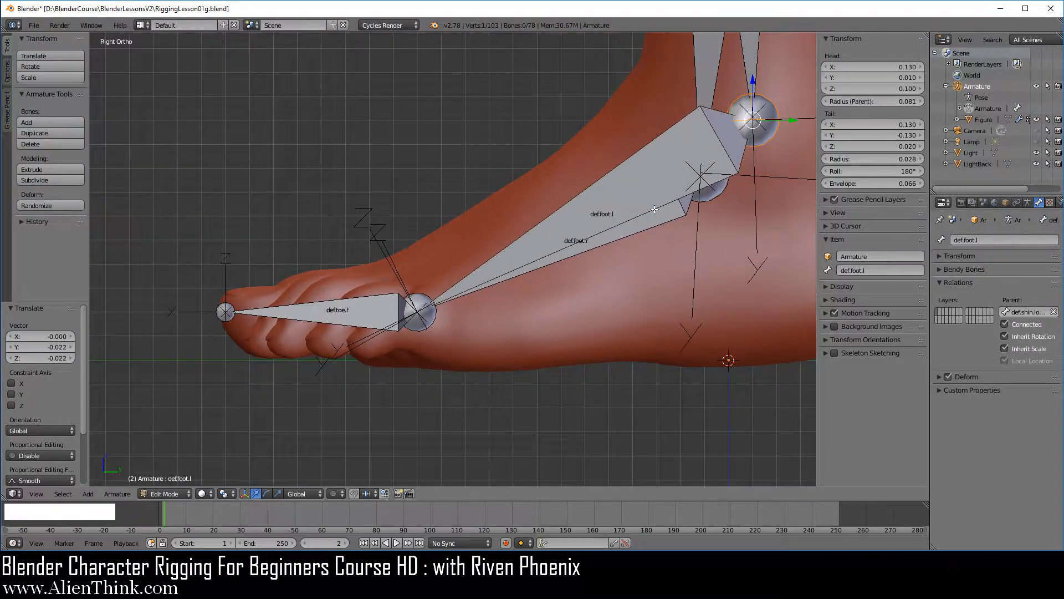
{"action": "middle_click_drag", "start_coordinate": [492, 290], "coordinate": [518, 316]}
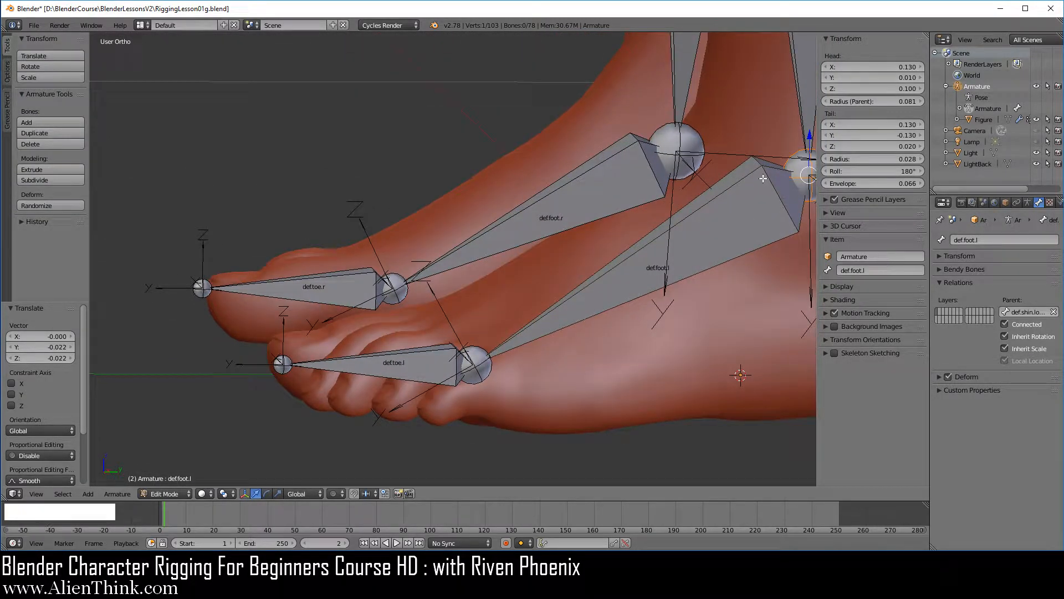
Apply a zero-distance move to def.foot.l to refresh the mirrored right foot bone, and show the X-Axis Mirror option
{"action": "right_click", "coordinate": [670, 263]}
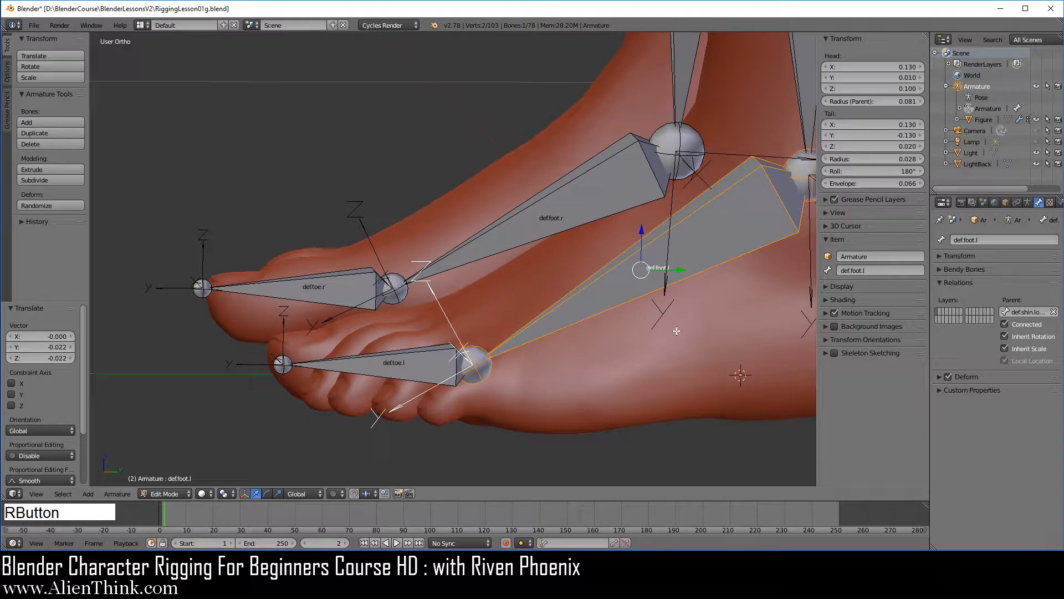
{"action": "key", "text": "g"}
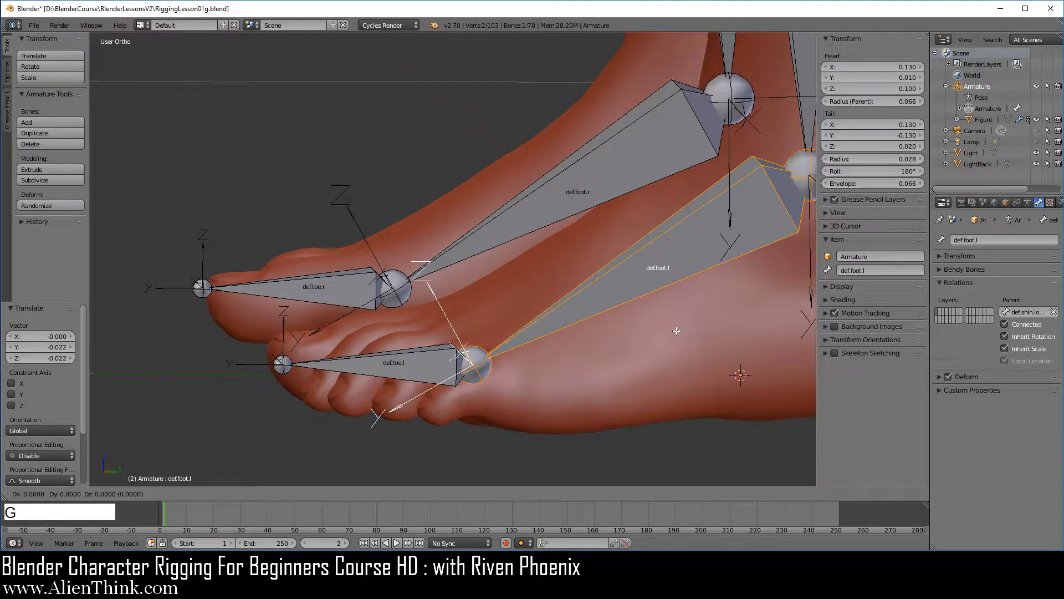
{"action": "key", "text": "KP_Enter"}
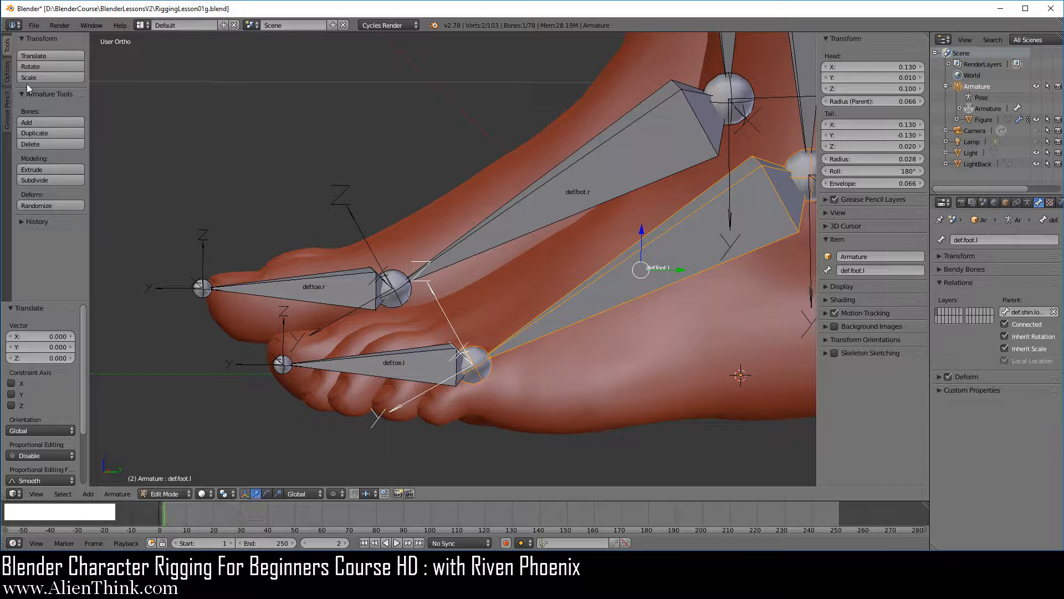
{"action": "left_click", "coordinate": [7, 71]}
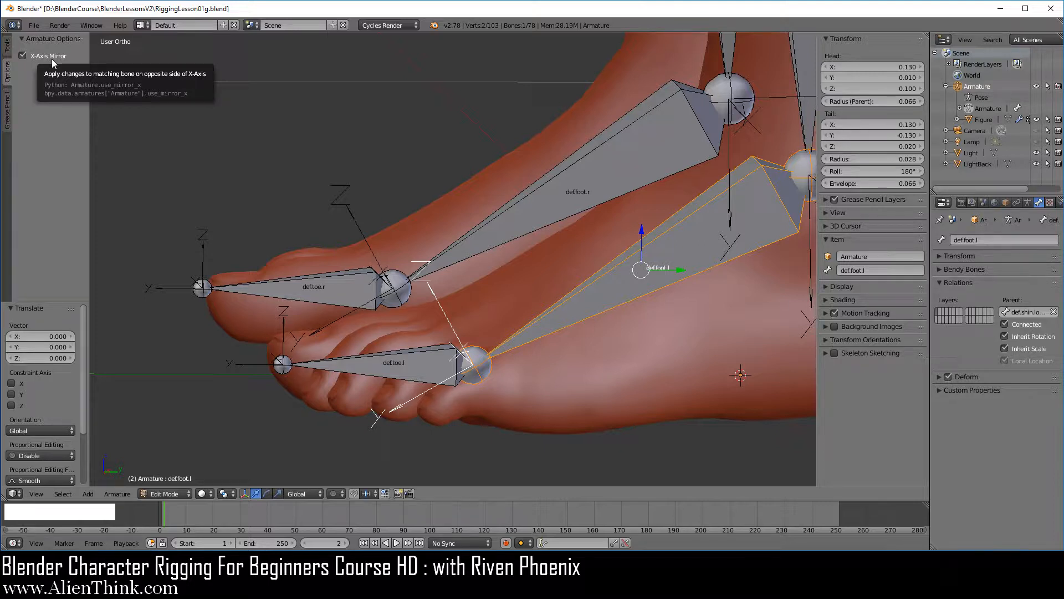
Select the left toe bone def.toe.l and disconnect it from its parent foot bone
{"action": "right_click", "coordinate": [399, 364]}
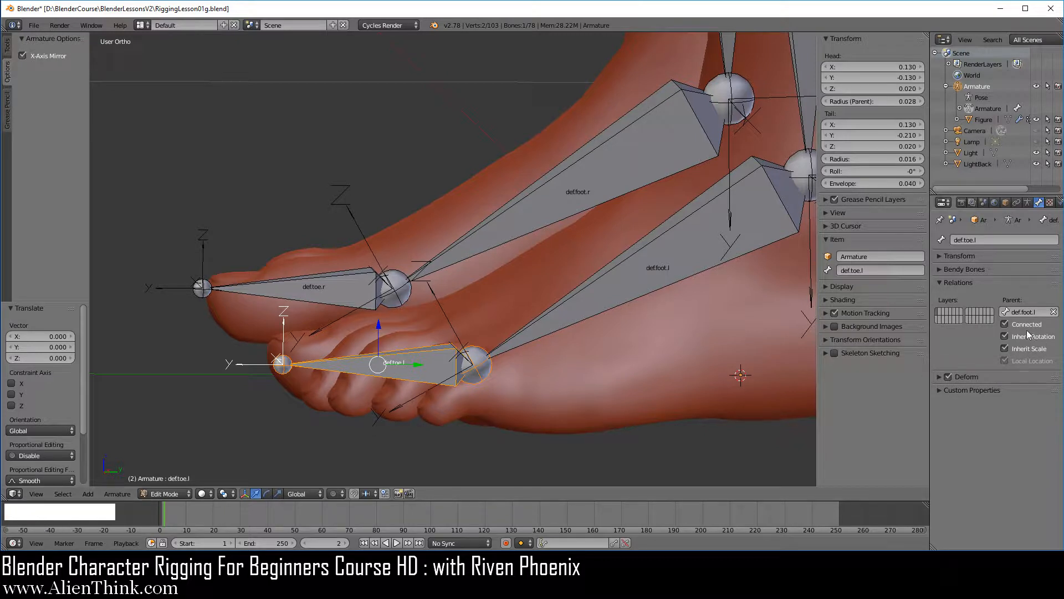
{"action": "right_click", "coordinate": [390, 363]}
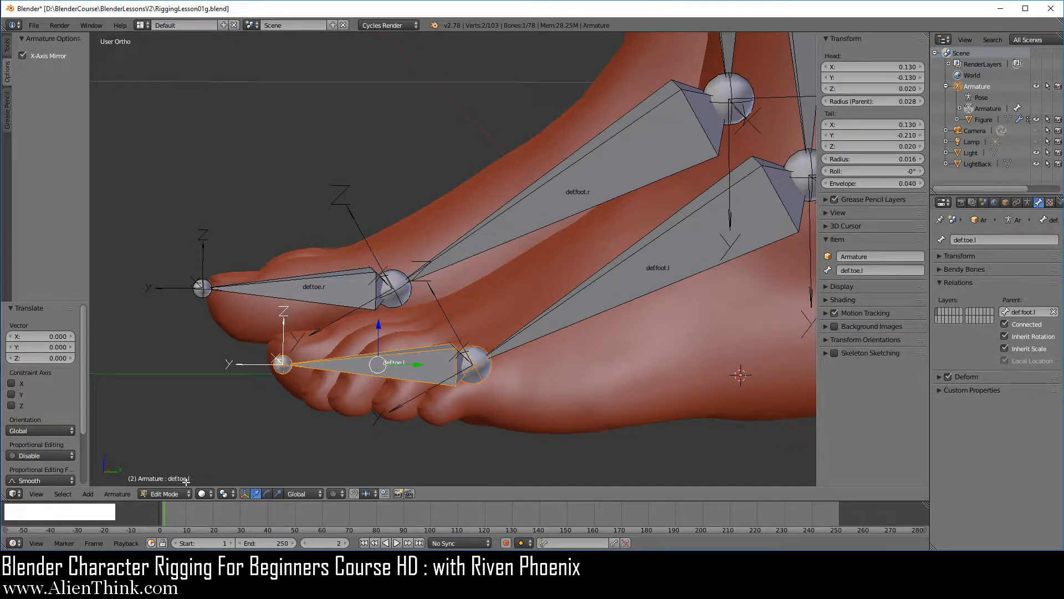
{"action": "right_click", "coordinate": [286, 359]}
{"action": "right_click", "coordinate": [391, 364]}
{"action": "left_click", "coordinate": [1005, 325]}
Move the left toe bone def.toe.l by -0.017 along the global Y axis in Pose Mode, and return to Edit Mode
{"action": "left_click", "coordinate": [173, 493]}
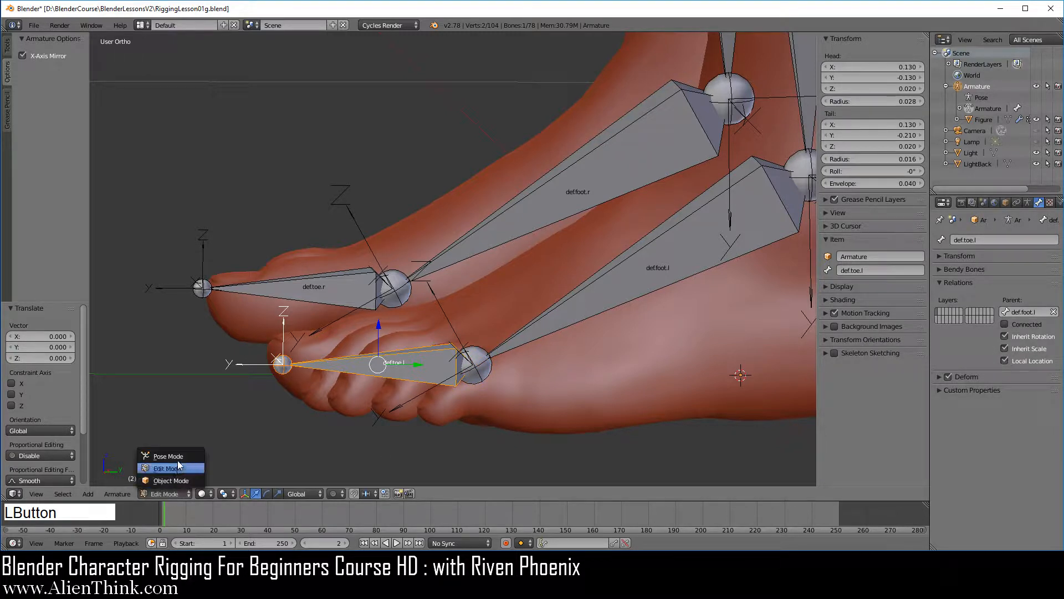
{"action": "left_click", "coordinate": [172, 456]}
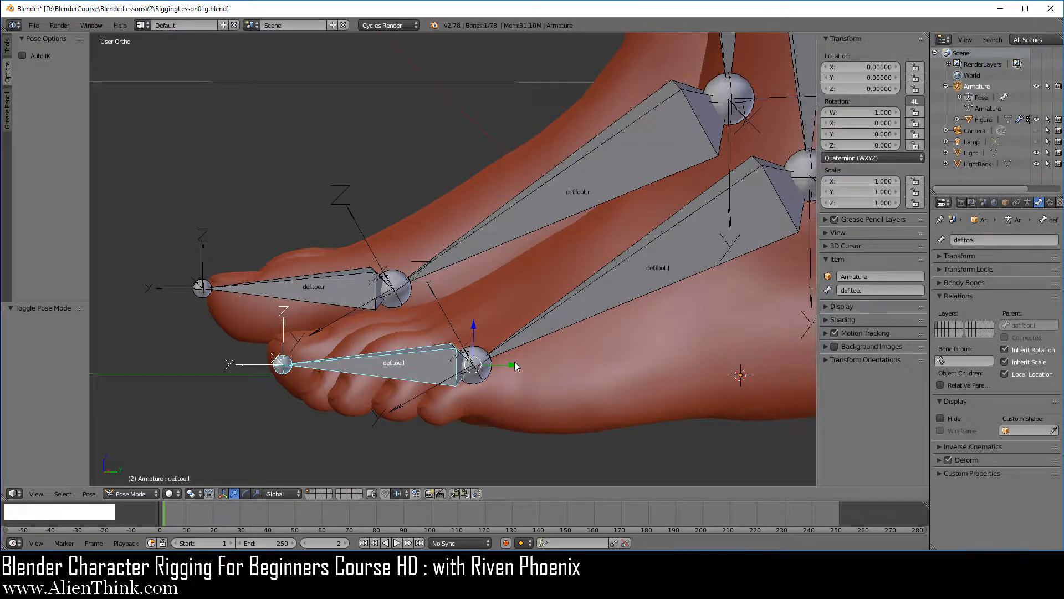
{"action": "left_click_drag", "start_coordinate": [511, 362], "coordinate": [417, 368]}
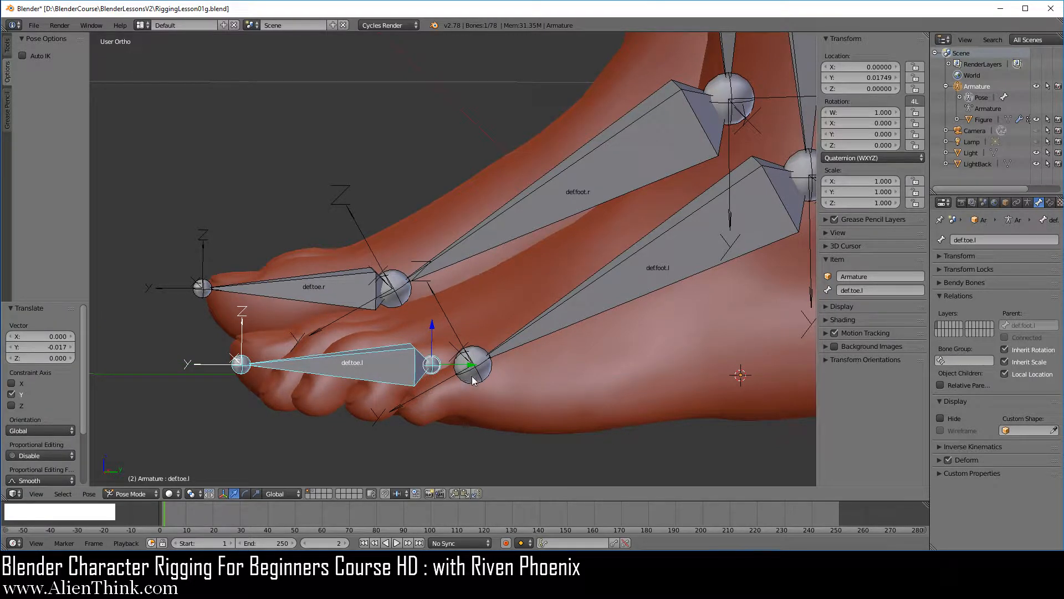
{"action": "left_click", "coordinate": [130, 494]}
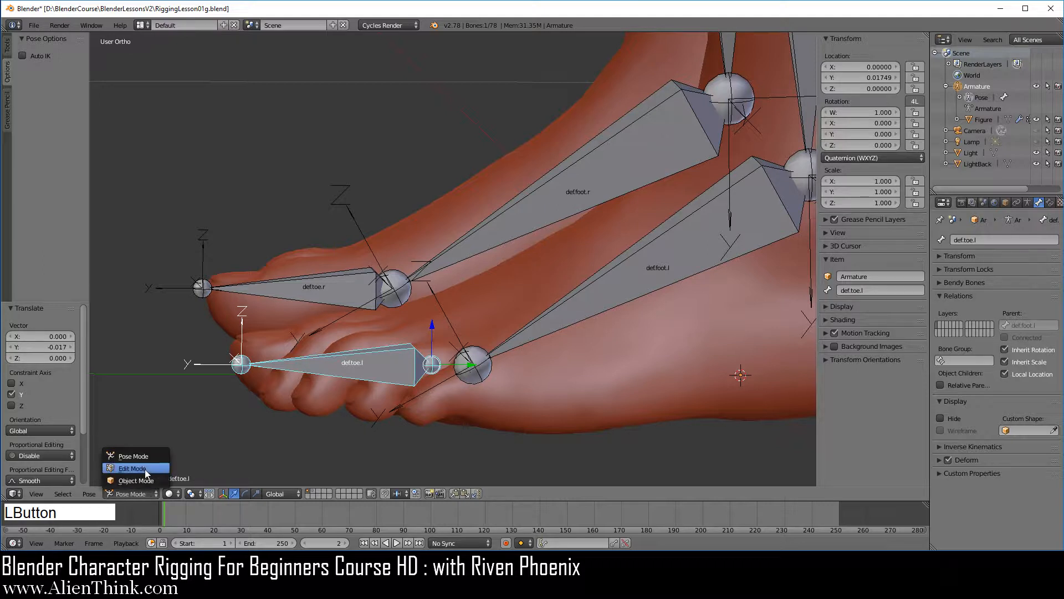
{"action": "left_click", "coordinate": [119, 465]}
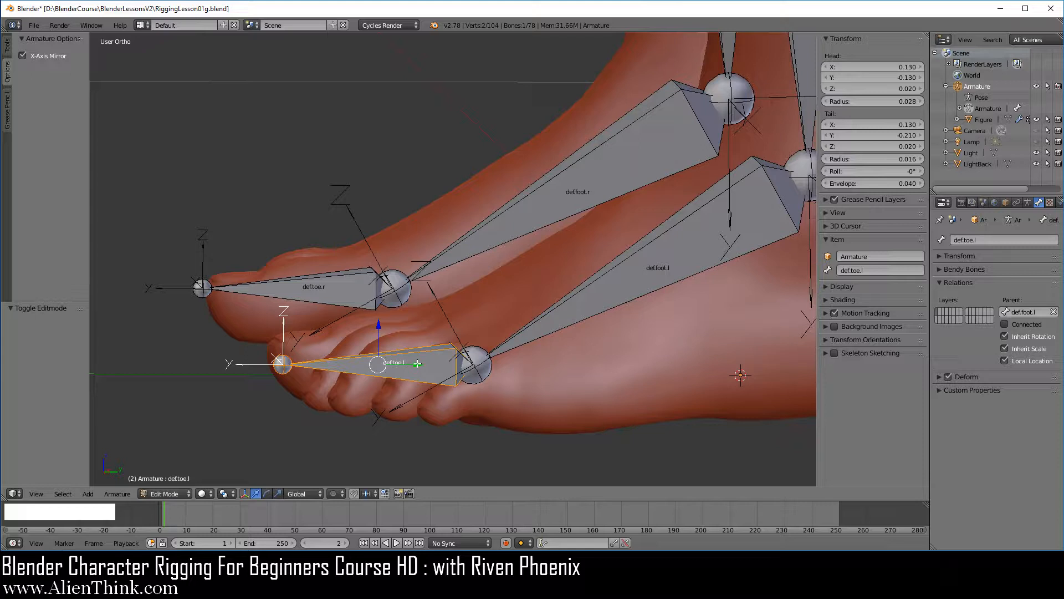
Move def.toe.l by -0.015 along the global Y axis in Edit Mode, reconnect it to its parent foot bone, and inspect the joint
{"action": "left_click_drag", "start_coordinate": [416, 364], "coordinate": [381, 363]}
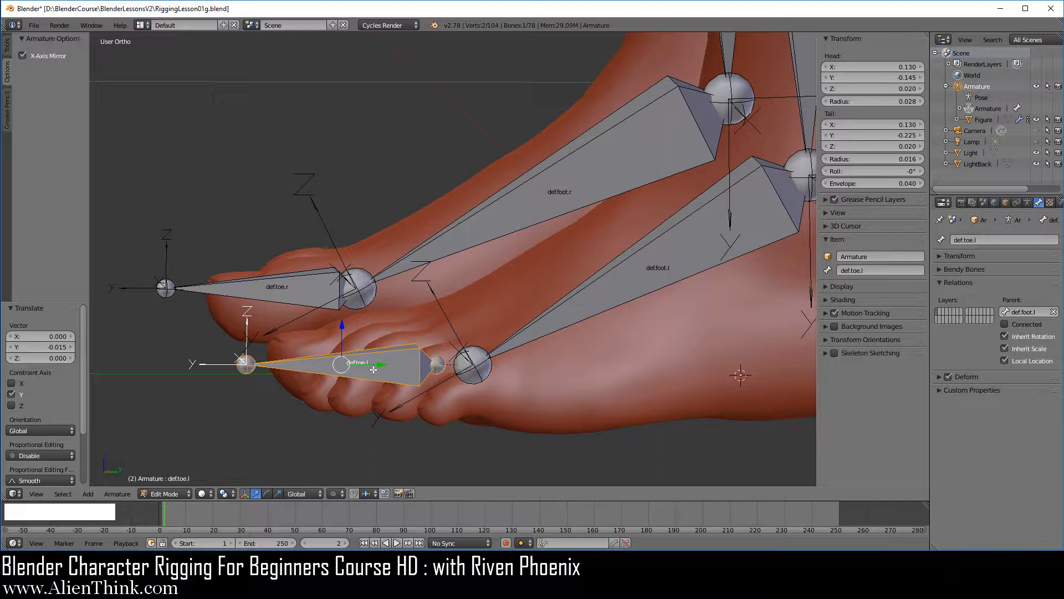
{"action": "left_click", "coordinate": [1005, 324]}
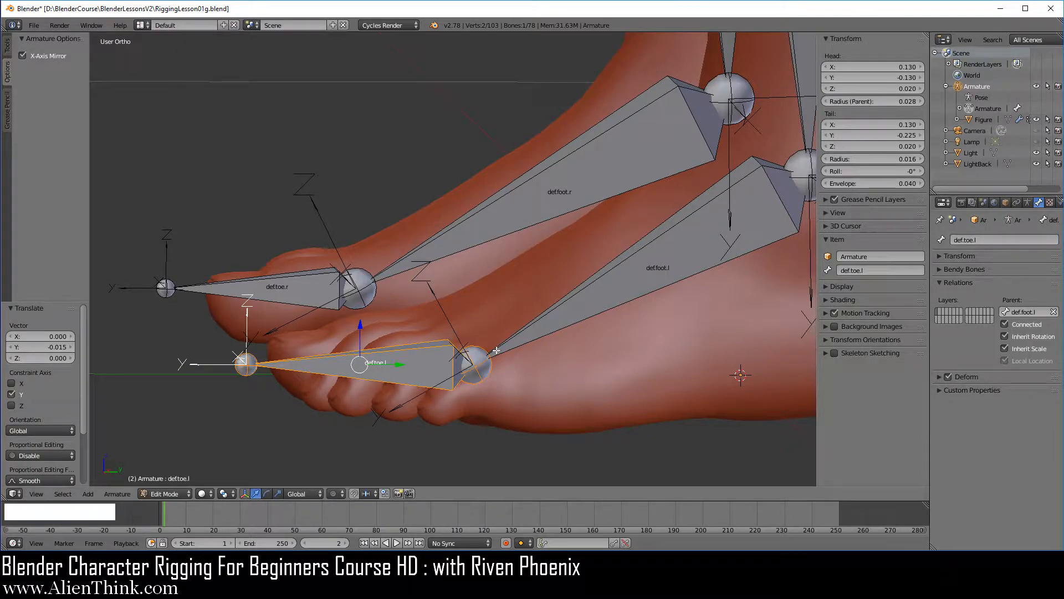
{"action": "scroll", "coordinate": [468, 346], "scroll_direction": "up", "scroll_amount": 2}
{"action": "middle_click_drag", "start_coordinate": [440, 406], "coordinate": [500, 296], "text": "shift"}
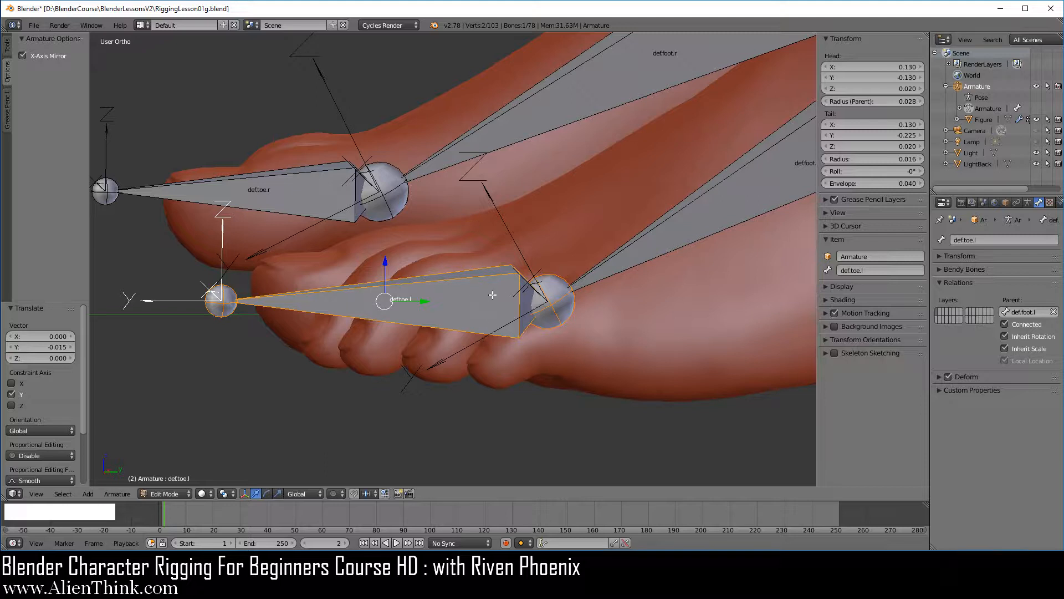
{"action": "scroll", "coordinate": [479, 298], "scroll_direction": "down", "scroll_amount": 3}
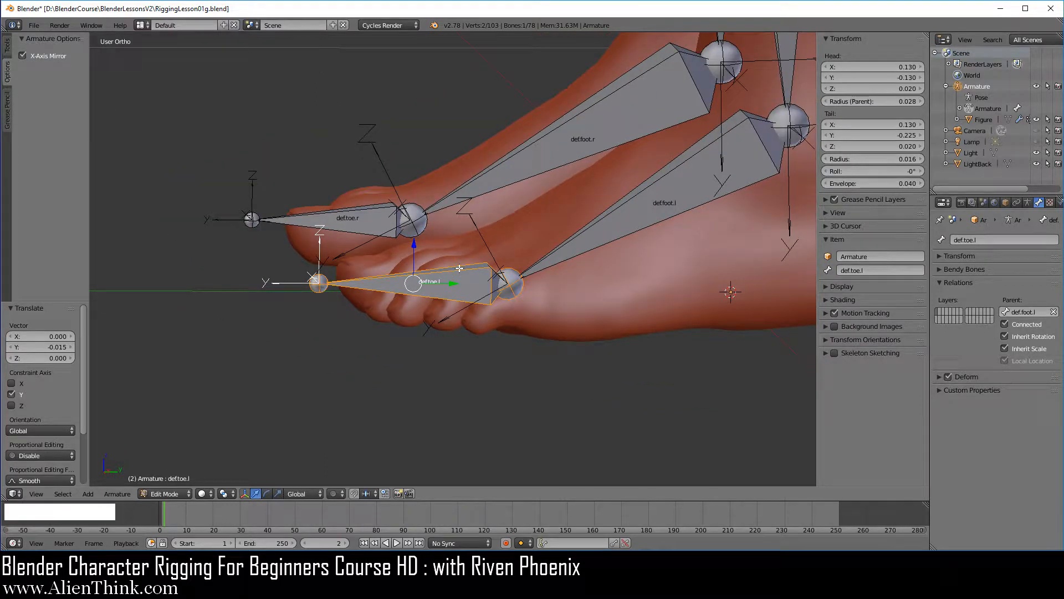
Reopen RiggingLesson01g.blend from the recent files to discard the unsaved changes
{"action": "left_click", "coordinate": [33, 26]}
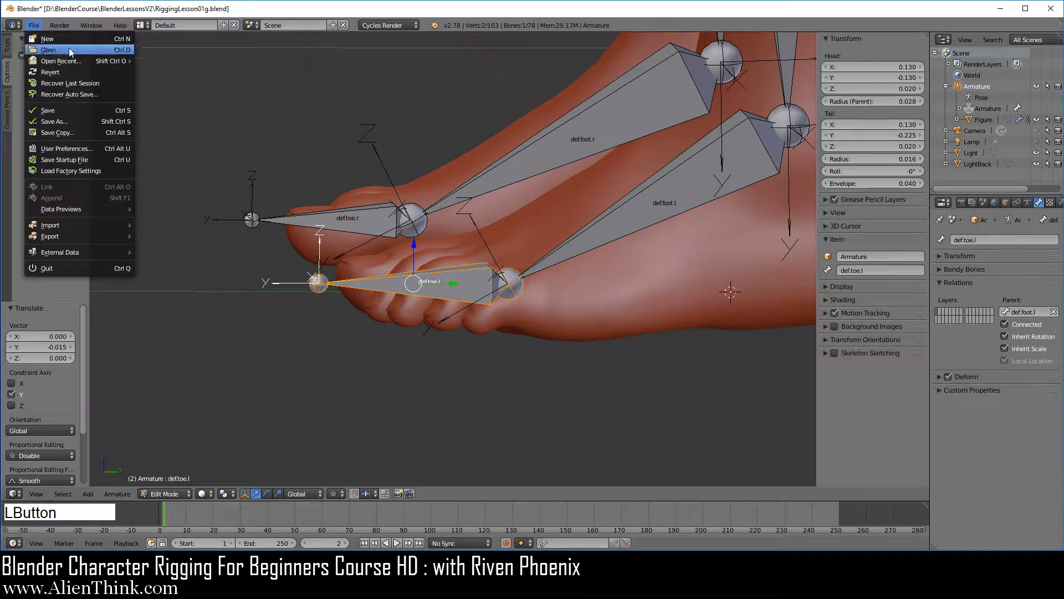
{"action": "mouse_move", "coordinate": [84, 61]}
{"action": "left_click", "coordinate": [172, 60]}
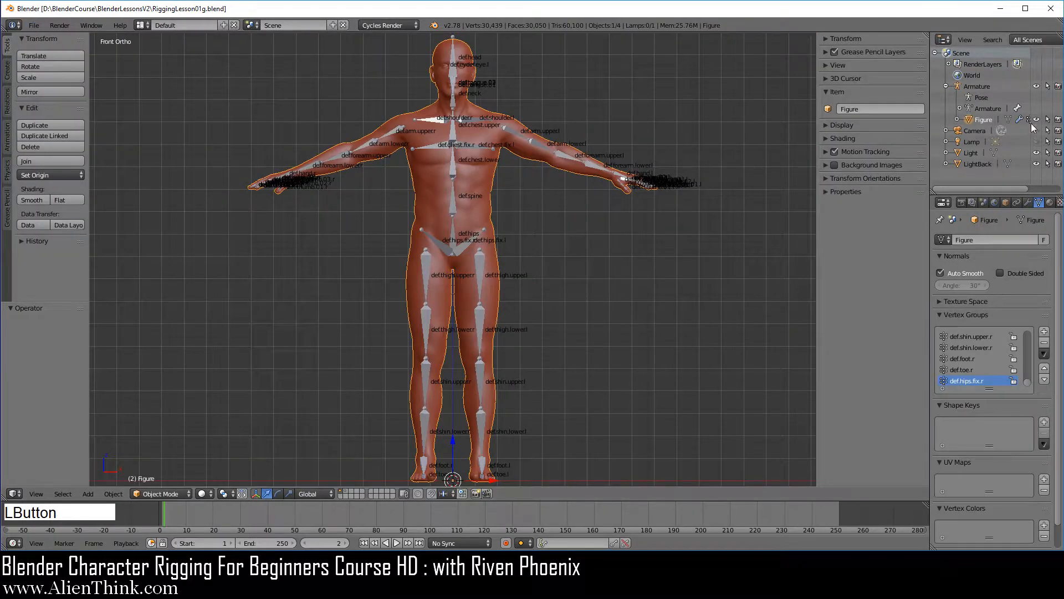
Select the Armature object and enter Edit Mode
{"action": "left_click", "coordinate": [978, 87]}
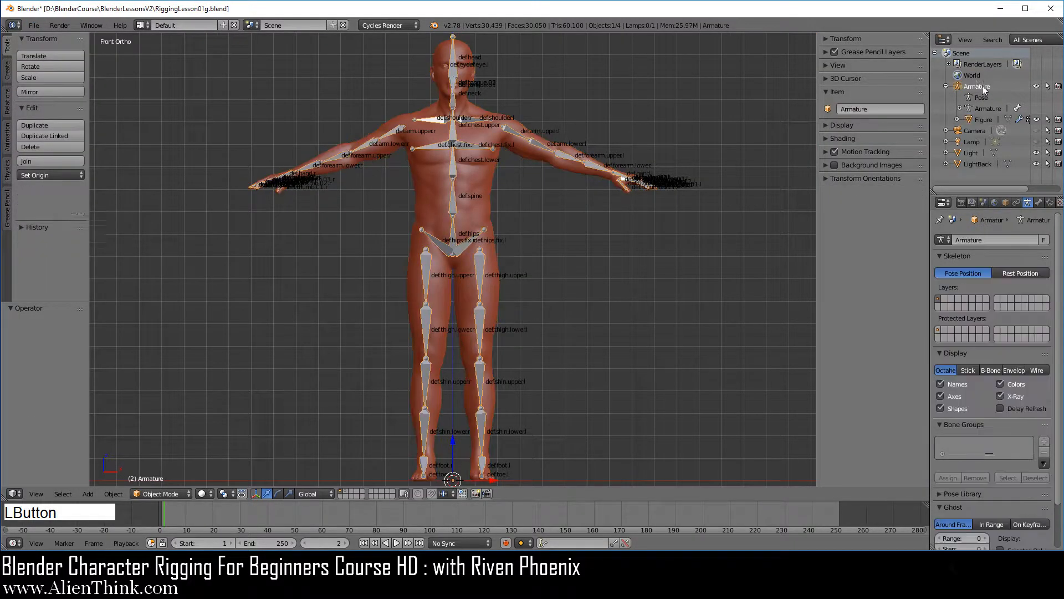
{"action": "left_click", "coordinate": [167, 494]}
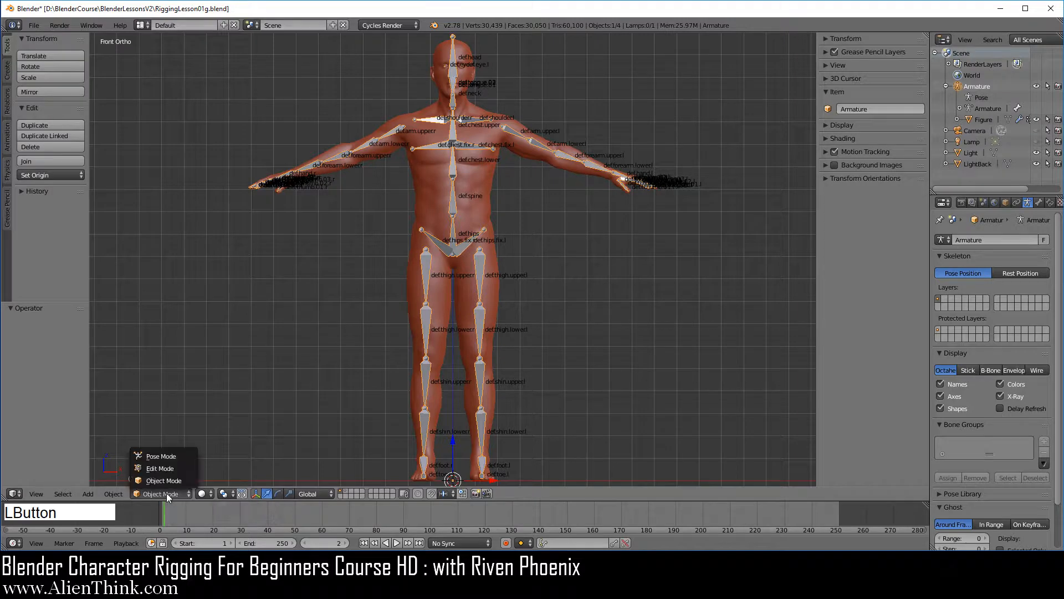
{"action": "left_click", "coordinate": [164, 469]}
Select the left toe bone def.toe.l in the right side view and show its head, tail and roll values
{"action": "middle_click_drag", "start_coordinate": [474, 409], "coordinate": [453, 264], "text": "shift"}
{"action": "scroll", "coordinate": [499, 299], "scroll_direction": "up", "scroll_amount": 4}
{"action": "scroll", "coordinate": [503, 306], "scroll_direction": "up", "scroll_amount": 6}
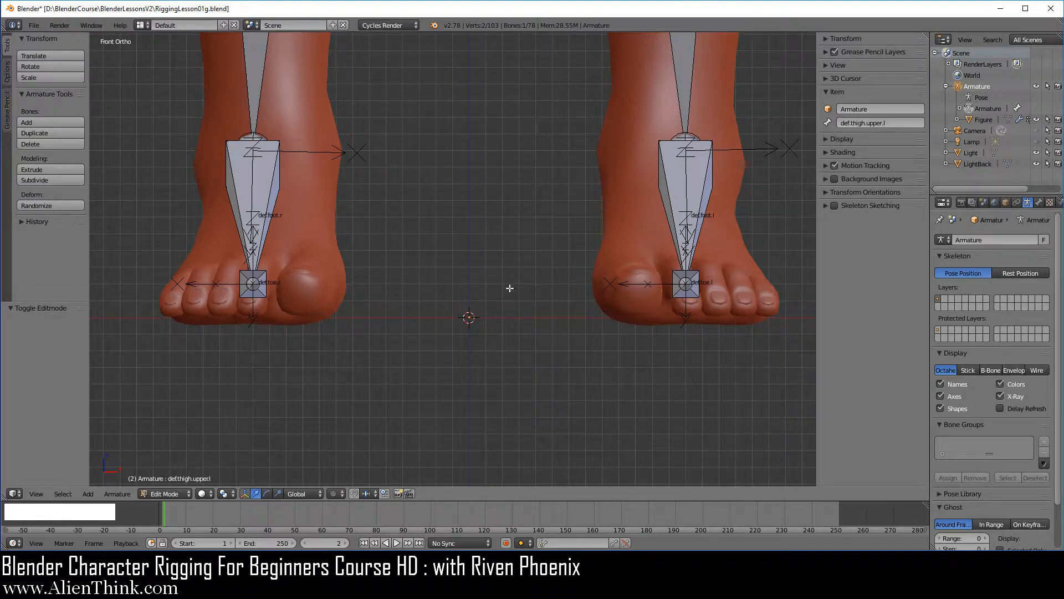
{"action": "key", "text": "KP_3"}
{"action": "middle_click_drag", "start_coordinate": [502, 288], "coordinate": [588, 270], "text": "shift"}
{"action": "scroll", "coordinate": [484, 301], "scroll_direction": "up", "scroll_amount": 5}
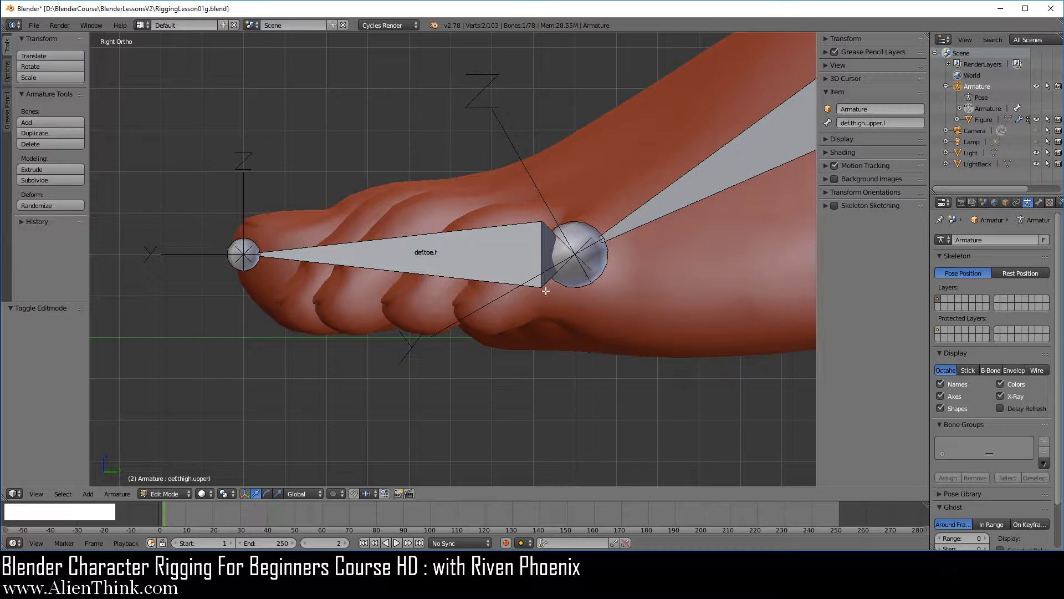
{"action": "left_click", "coordinate": [827, 39]}
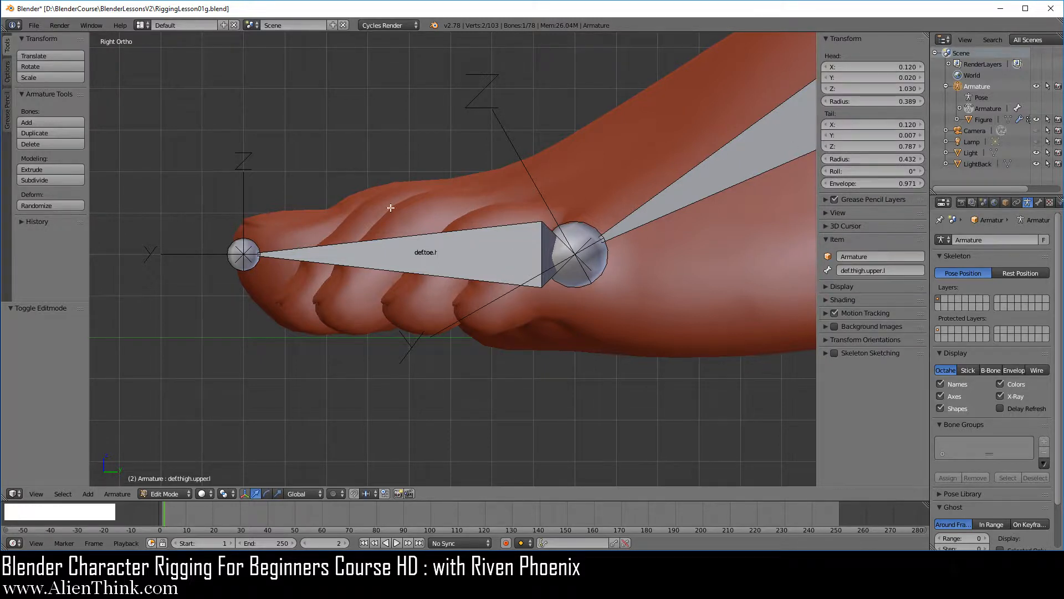
{"action": "right_click", "coordinate": [423, 250]}
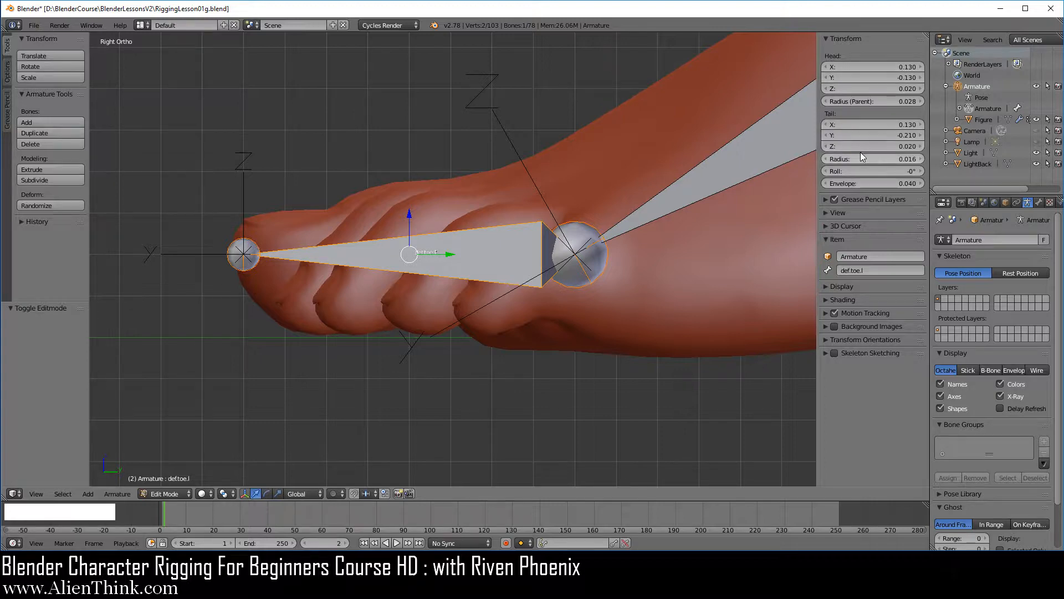
{"action": "scroll", "coordinate": [627, 243], "scroll_direction": "down", "scroll_amount": 2}
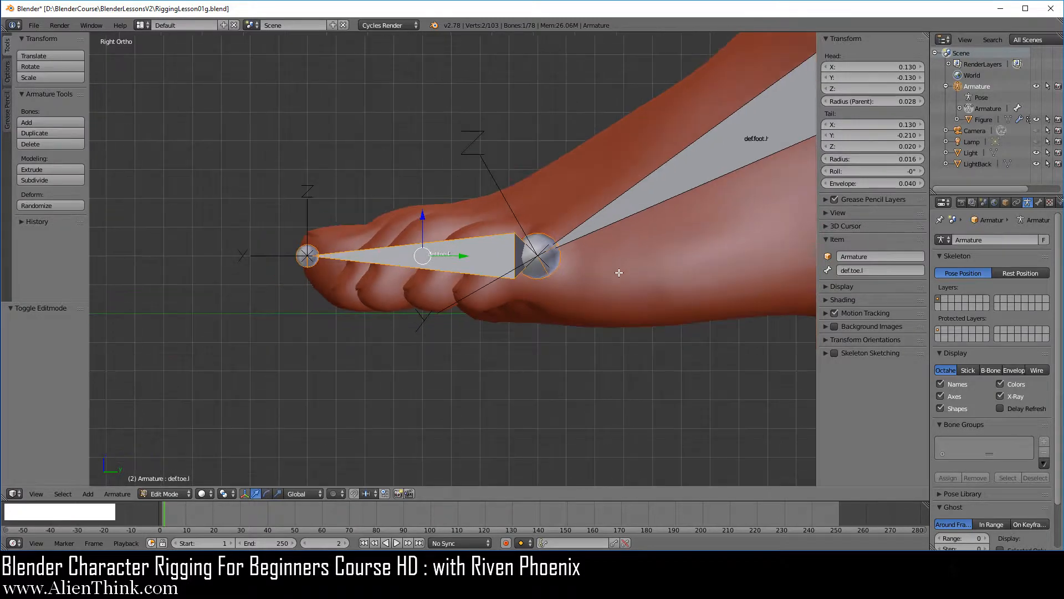
{"action": "middle_click_drag", "start_coordinate": [617, 268], "coordinate": [492, 257], "text": "shift"}
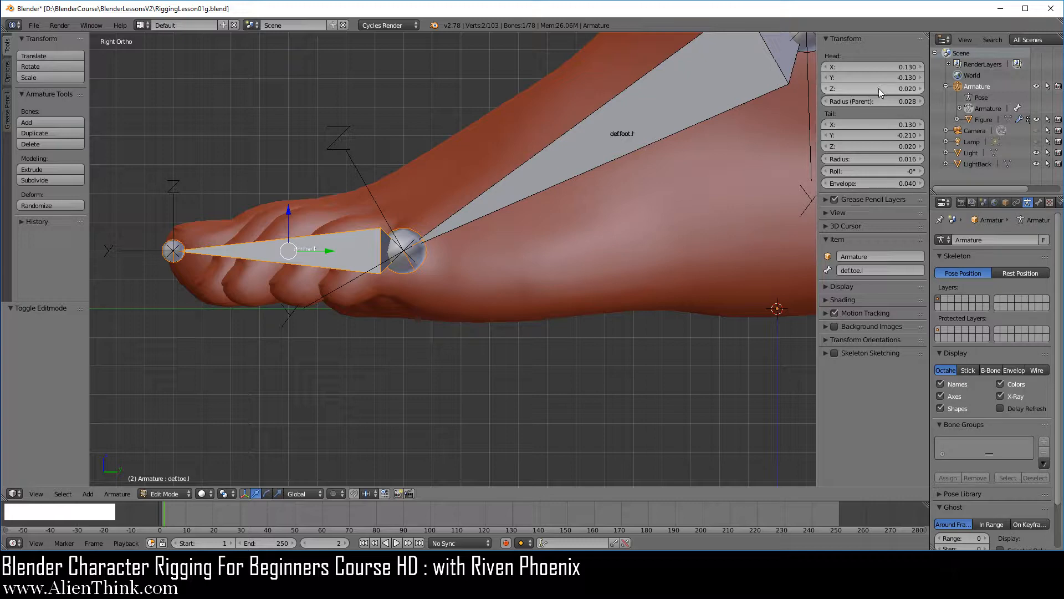
Copy def.toe.l's head Z value into its tail Z, and set the bone's roll to 0°
{"action": "key", "text": "ctrl"}
{"action": "key", "text": "ctrl+c"}
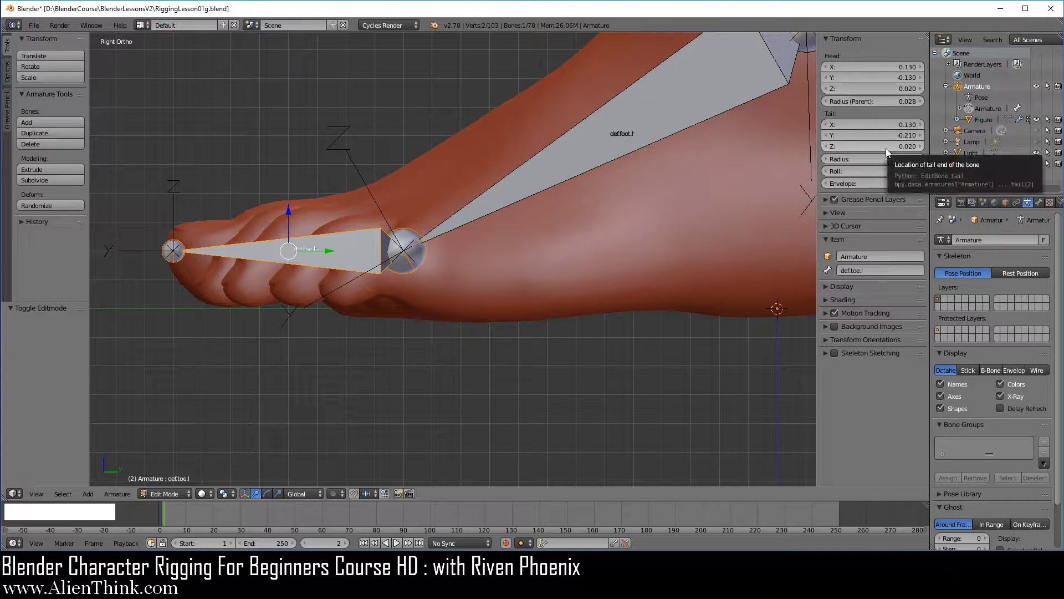
{"action": "key", "text": "ctrl+v"}
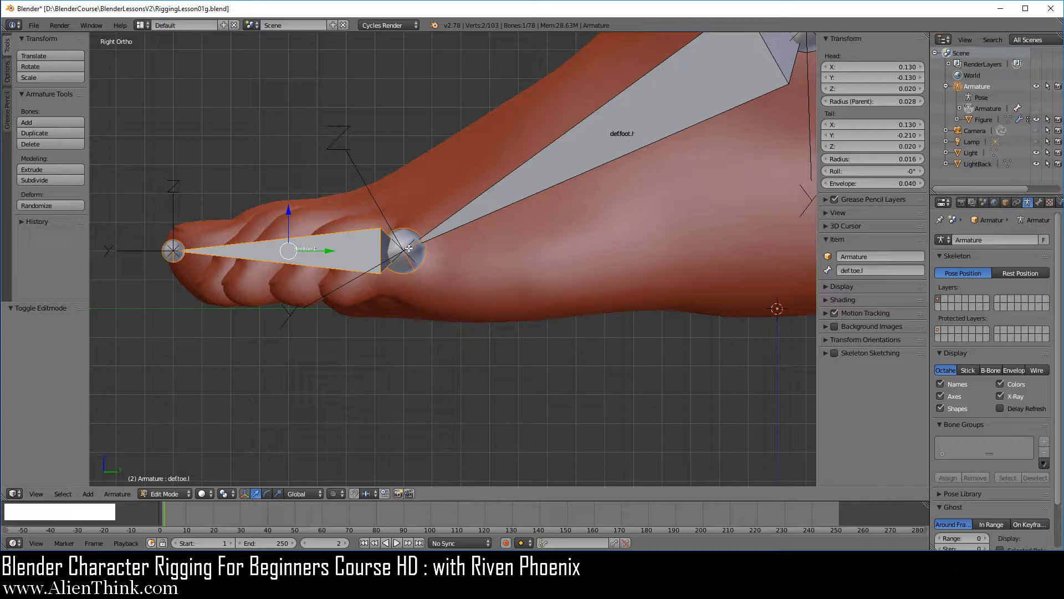
{"action": "left_click", "coordinate": [891, 170]}
{"action": "type", "text": "0"}
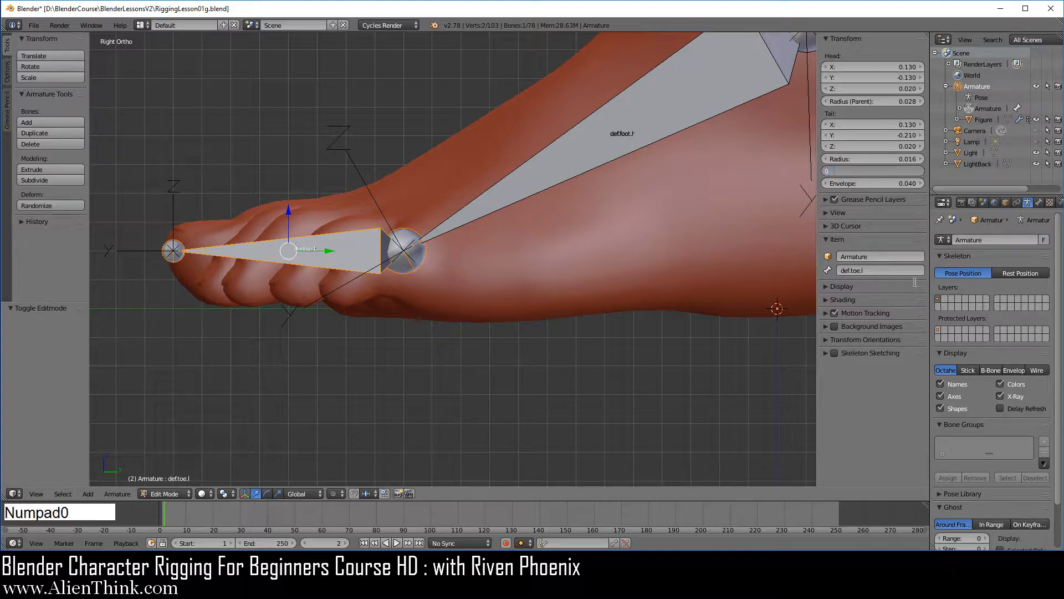
{"action": "key", "text": "KP_Enter"}
Set def.toe.l's roll to 180° while viewing its axes at an angle, and check the exact head Z value
{"action": "scroll", "coordinate": [388, 278], "scroll_direction": "down", "scroll_amount": 2}
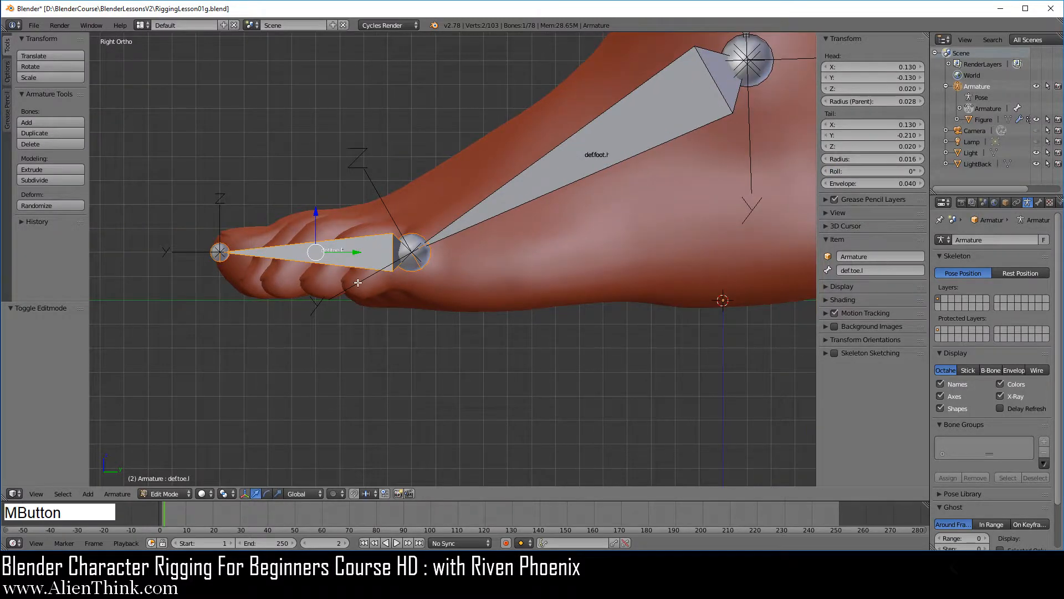
{"action": "middle_click_drag", "start_coordinate": [358, 283], "coordinate": [391, 305]}
{"action": "scroll", "coordinate": [391, 304], "scroll_direction": "up", "scroll_amount": 3}
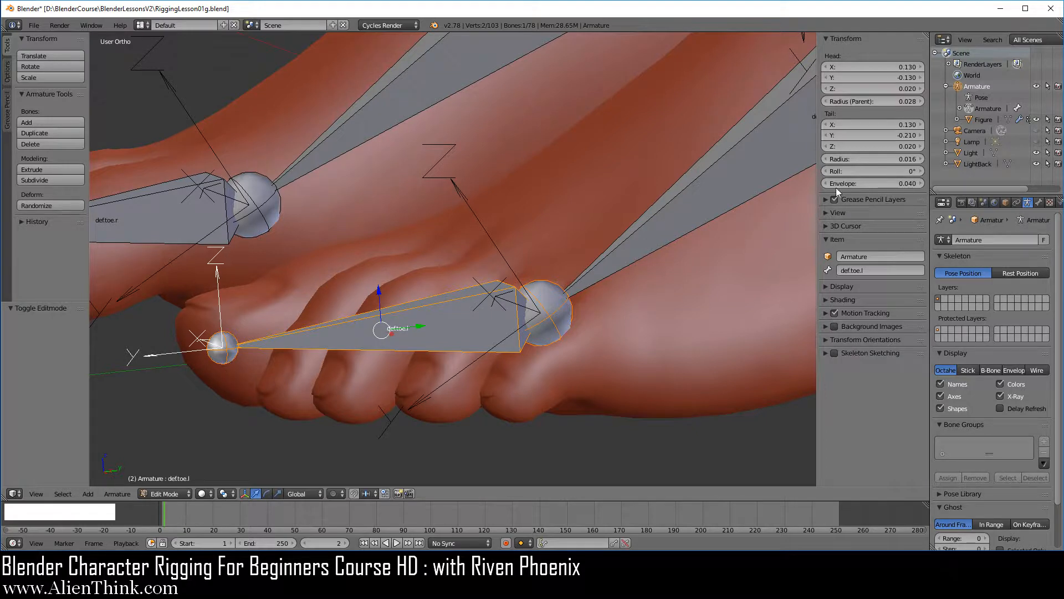
{"action": "left_click", "coordinate": [882, 170]}
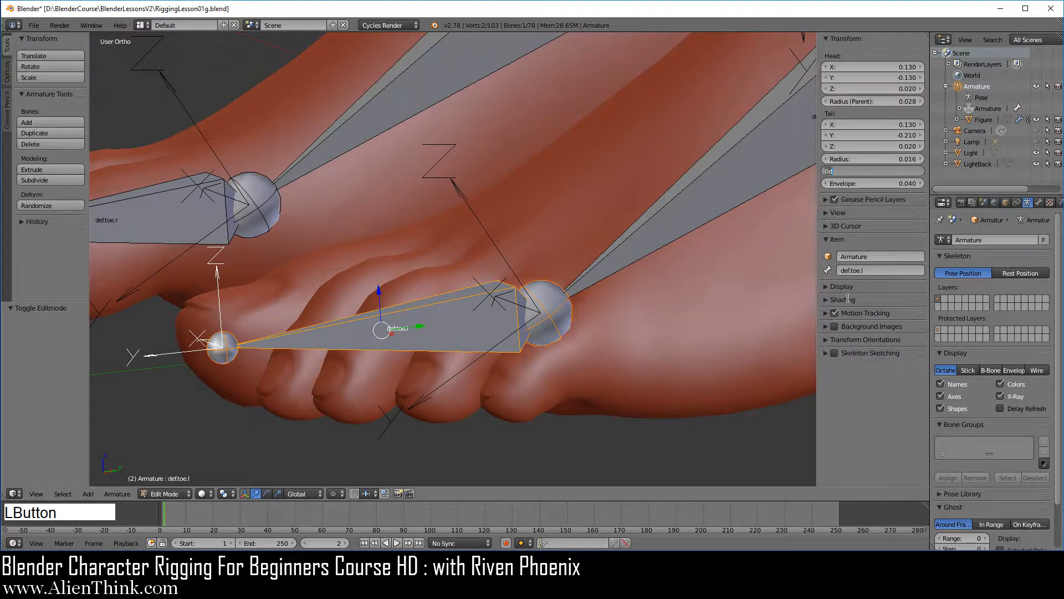
{"action": "type", "text": "180"}
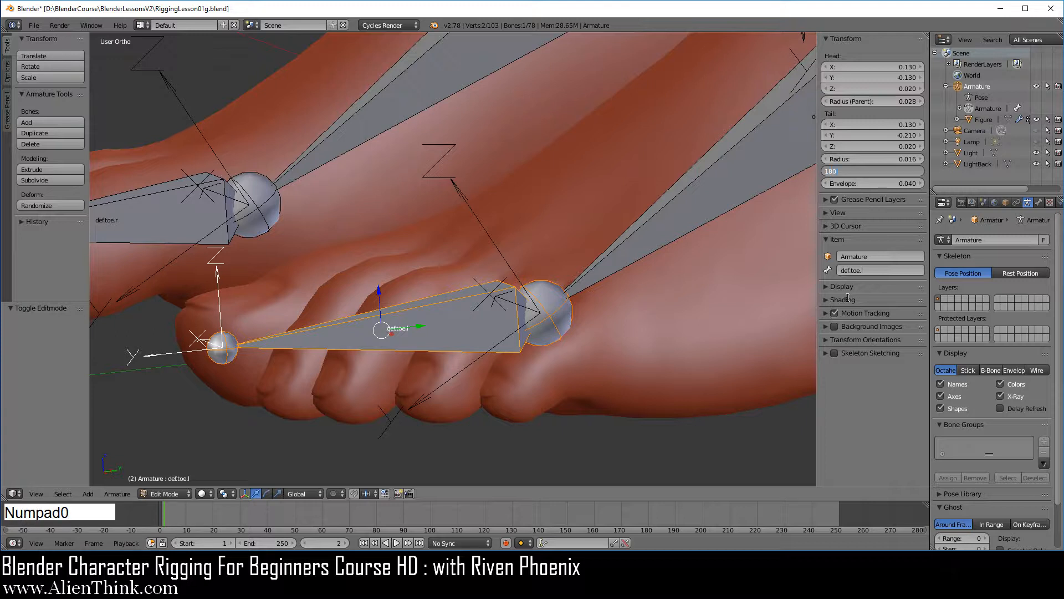
{"action": "key", "text": "Return"}
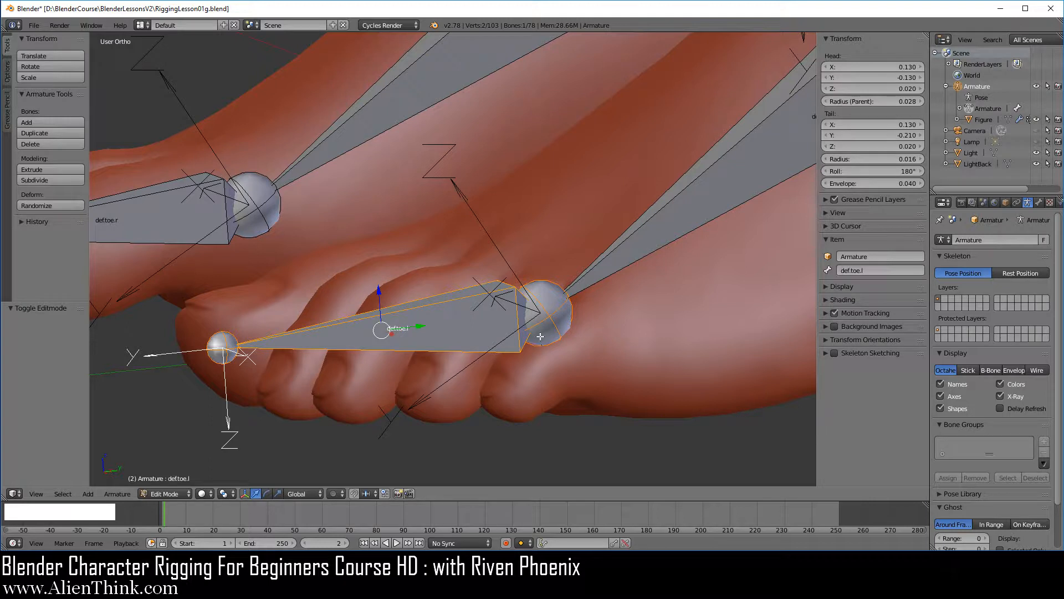
{"action": "left_click", "coordinate": [886, 88]}
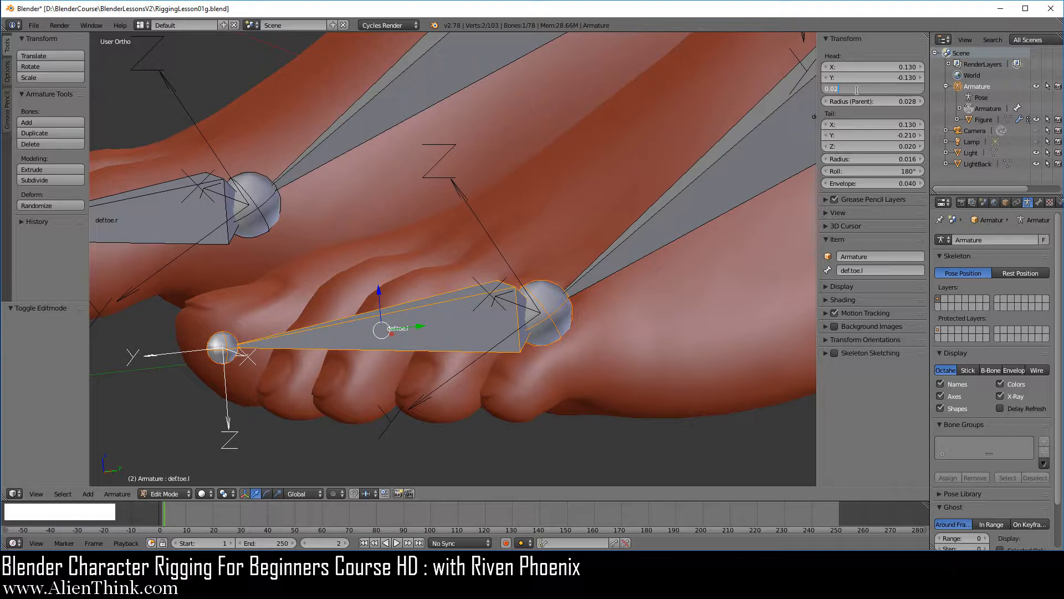
{"action": "left_click", "coordinate": [890, 48]}
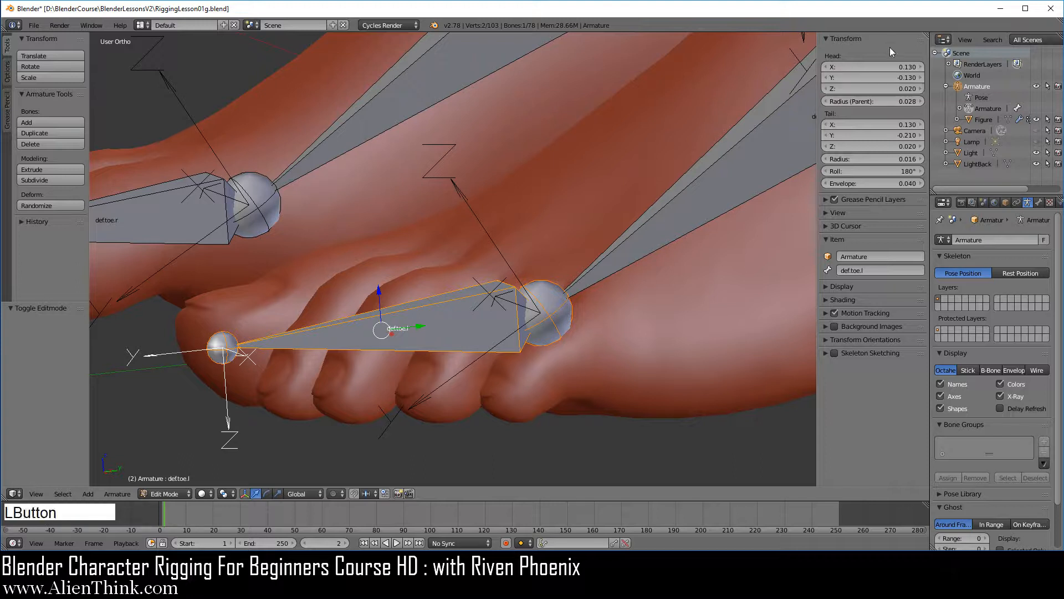
Select the tail of def.toe.l in the right side view and move it 0.0002152 along the global Z axis
{"action": "right_click", "coordinate": [223, 342]}
{"action": "key", "text": "KP_3"}
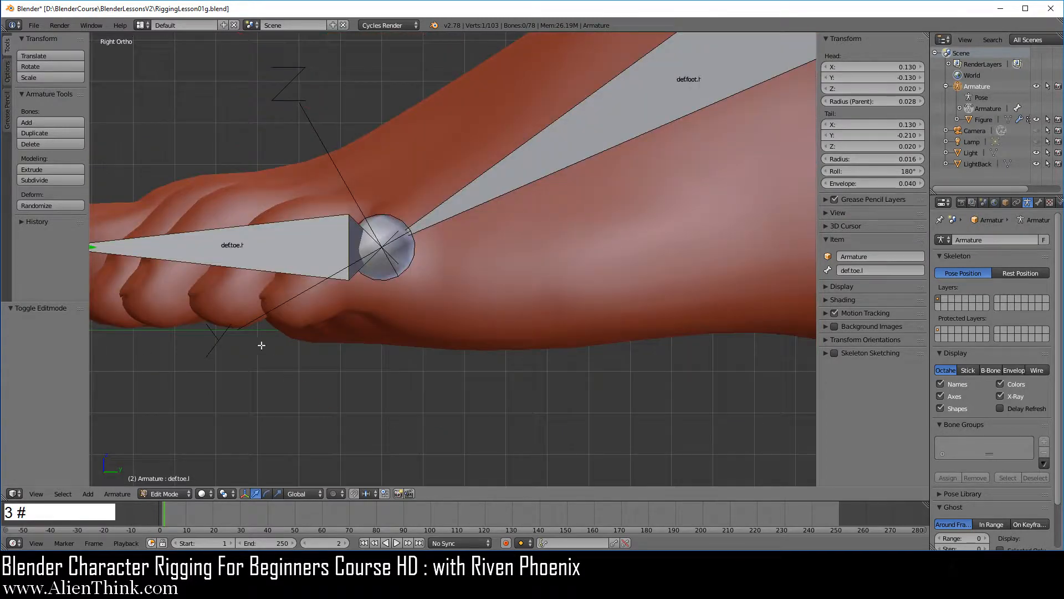
{"action": "scroll", "coordinate": [235, 304], "scroll_direction": "up", "scroll_amount": 4}
{"action": "middle_click_drag", "start_coordinate": [249, 271], "coordinate": [699, 270], "text": "shift"}
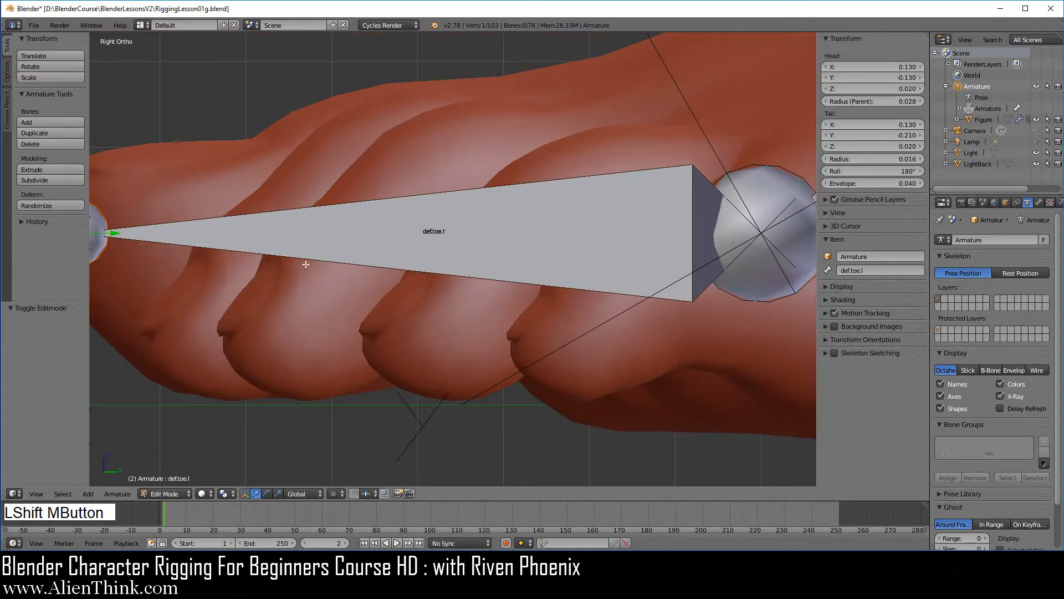
{"action": "middle_click_drag", "start_coordinate": [306, 263], "coordinate": [551, 274], "text": "shift"}
{"action": "scroll", "coordinate": [322, 255], "scroll_direction": "up", "scroll_amount": 1}
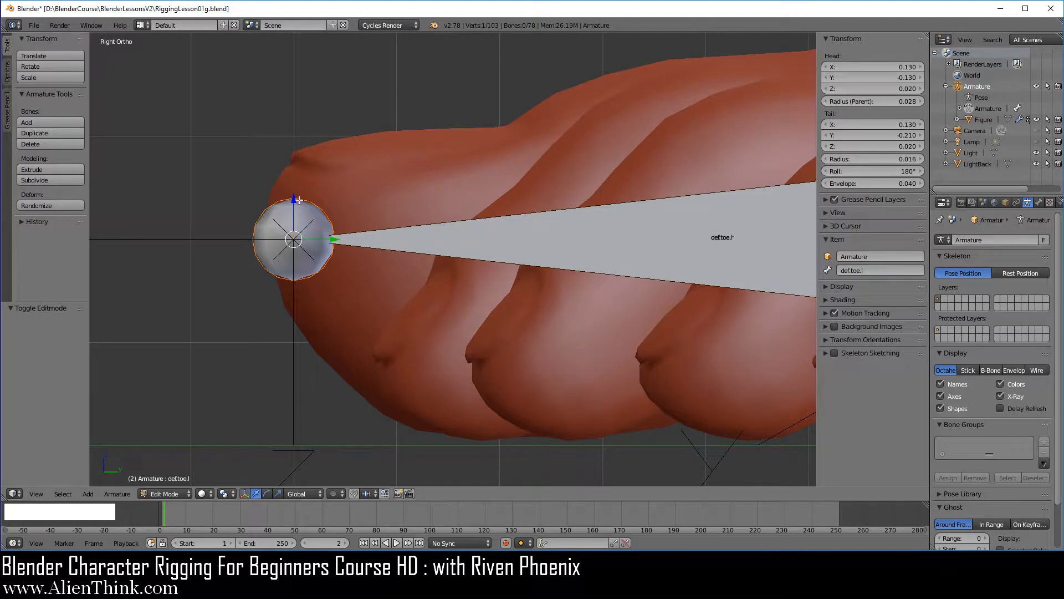
{"action": "left_click_drag", "start_coordinate": [295, 197], "coordinate": [295, 197]}
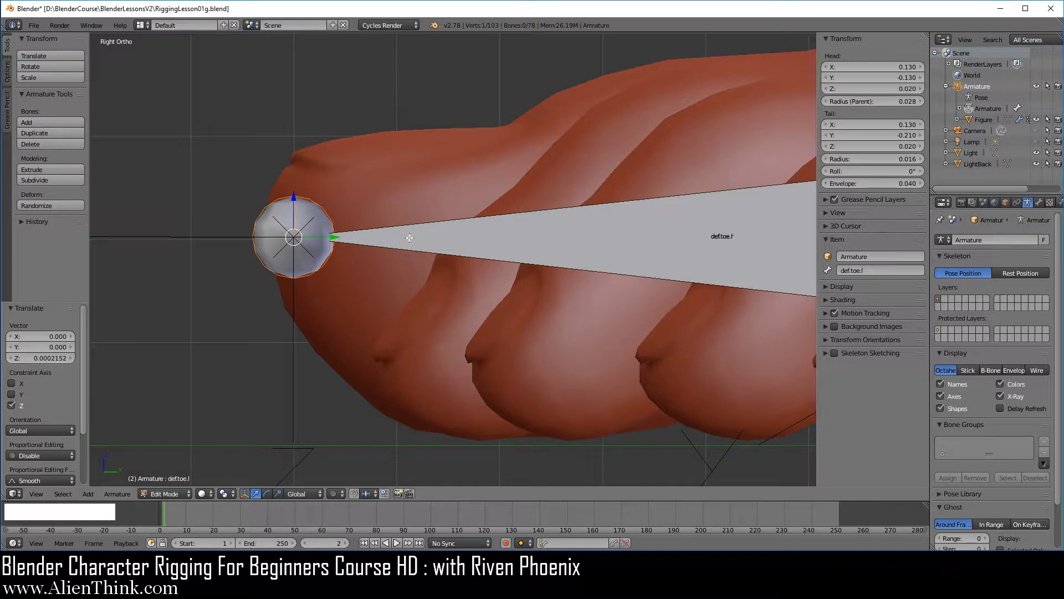
{"action": "scroll", "coordinate": [454, 257], "scroll_direction": "down", "scroll_amount": 3}
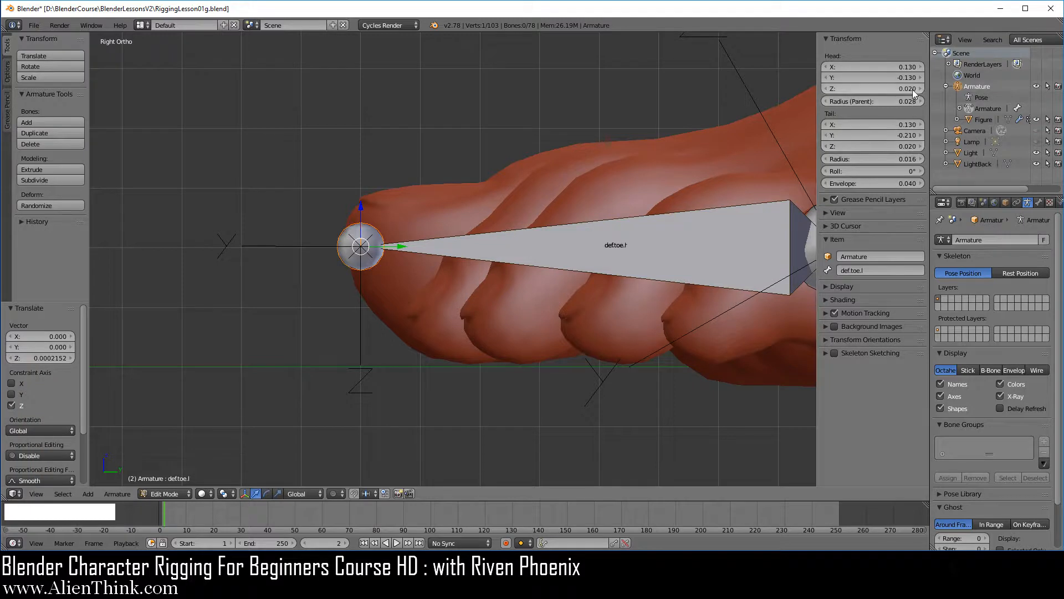
Select the whole def.toe.l bone, view its axes at an angle, and set its roll to 180°
{"action": "right_click", "coordinate": [615, 239]}
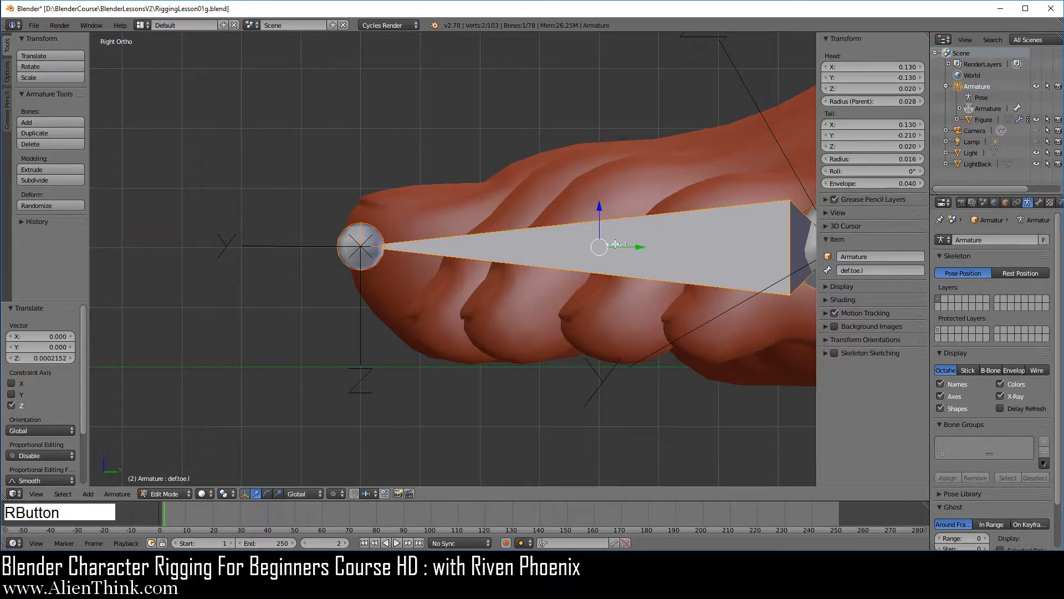
{"action": "middle_click_drag", "start_coordinate": [561, 255], "coordinate": [498, 232], "text": "shift"}
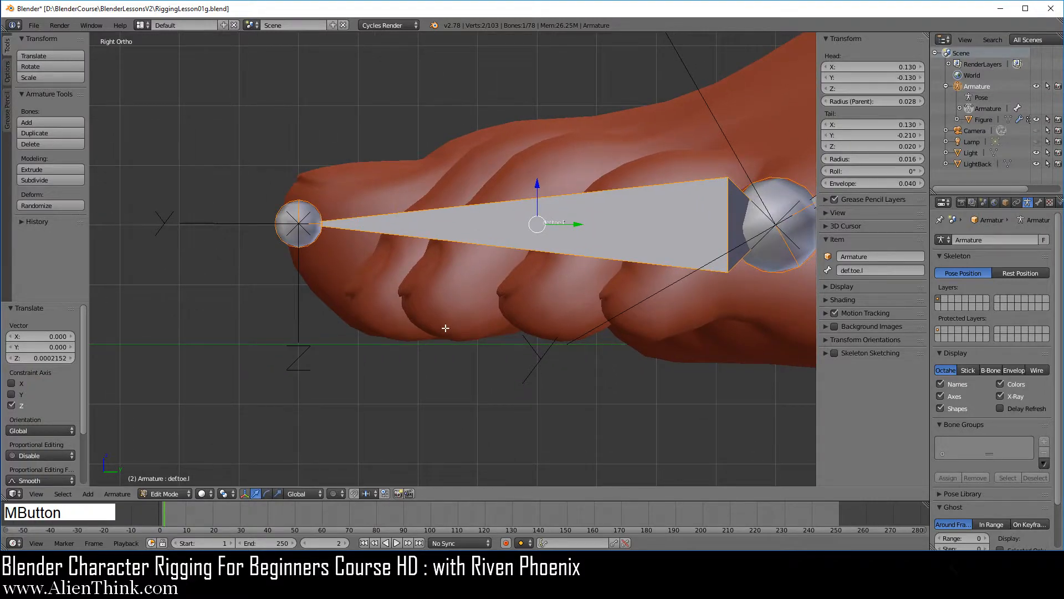
{"action": "middle_click_drag", "start_coordinate": [445, 329], "coordinate": [463, 332]}
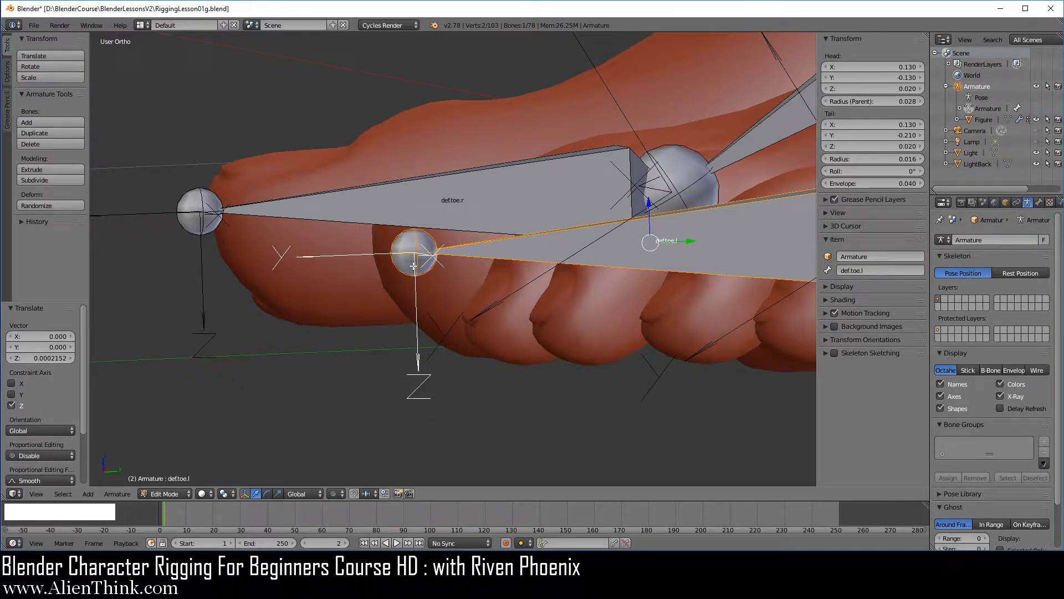
{"action": "left_click", "coordinate": [890, 171]}
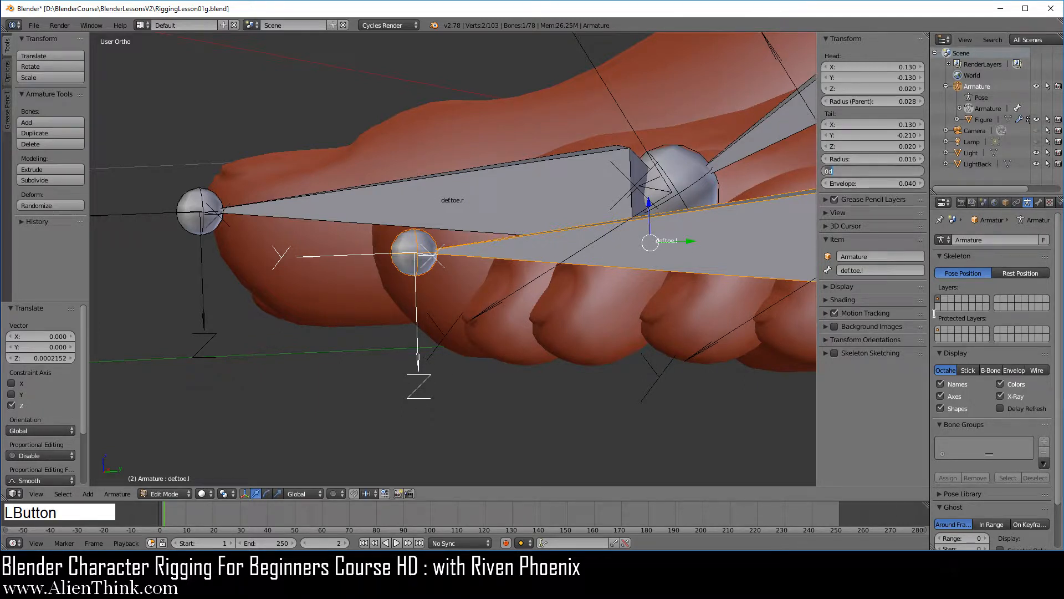
{"action": "type", "text": "180"}
{"action": "key", "text": "Return"}
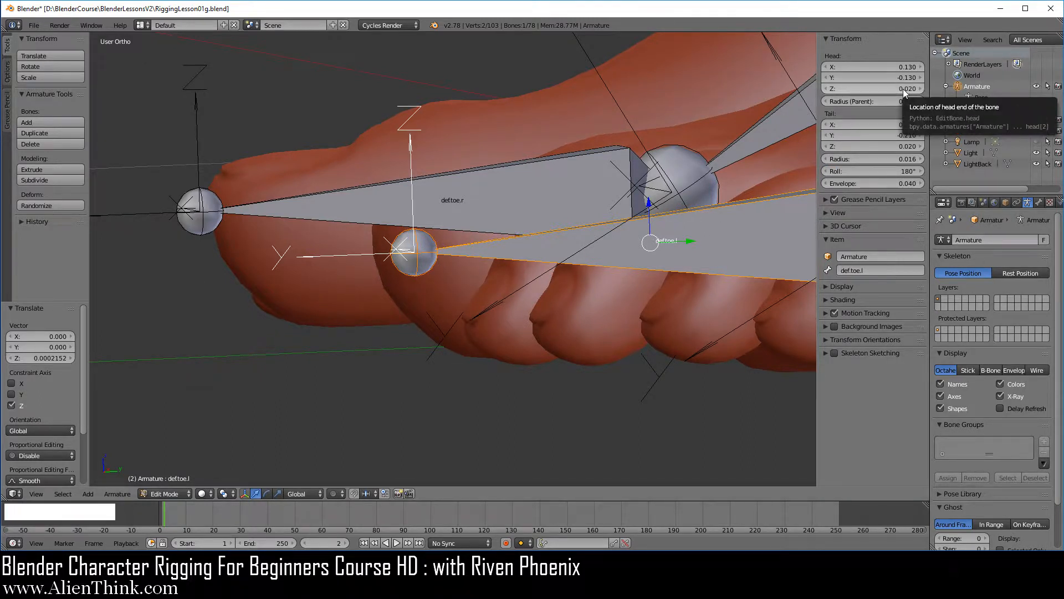
Copy def.toe.l's exact head Z value into its tail Z, and set the bone's roll to 0°
{"action": "key", "text": "ctrl"}
{"action": "key", "text": "ctrl+c"}
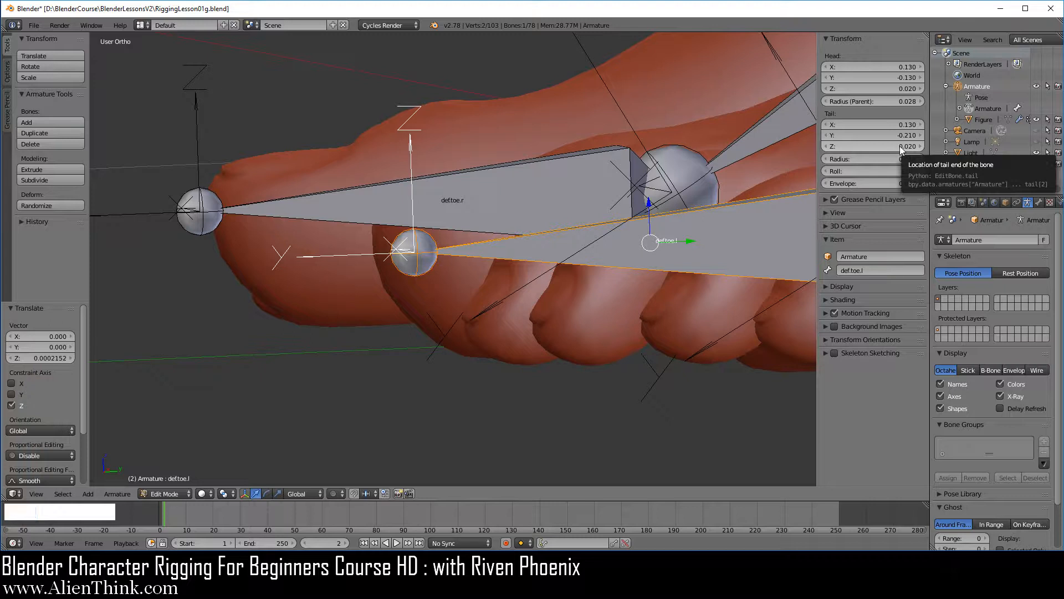
{"action": "key", "text": "ctrl+v"}
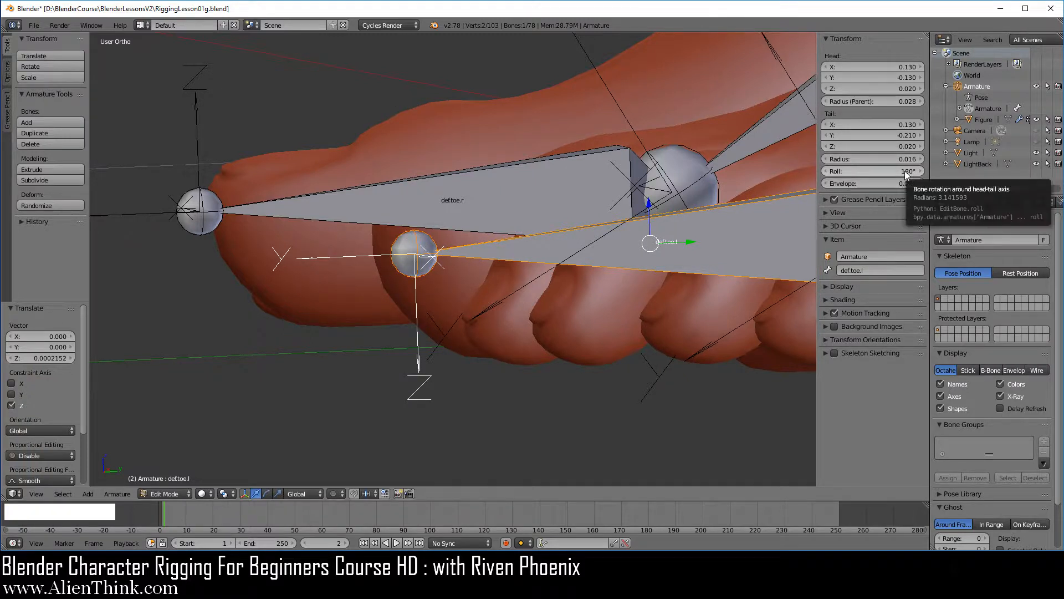
{"action": "left_click", "coordinate": [905, 170]}
{"action": "type", "text": "0"}
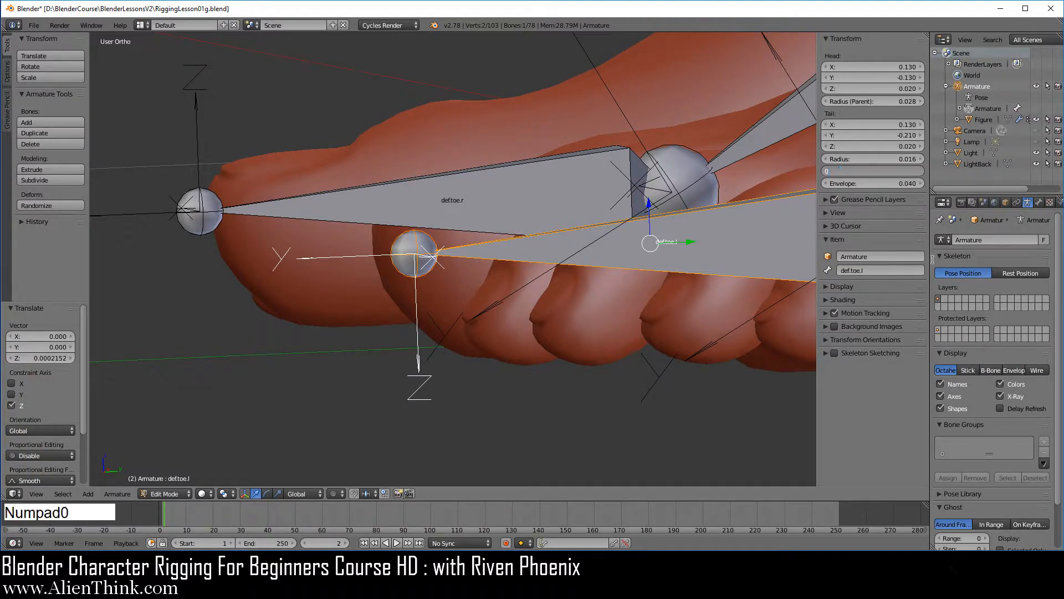
{"action": "key", "text": "Return"}
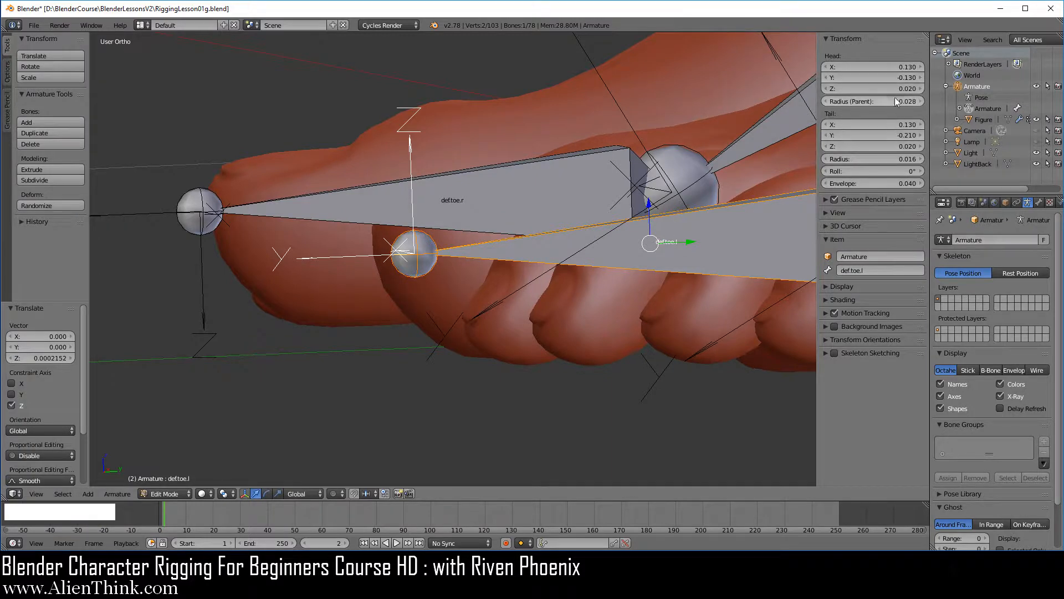
Examine both toe bones' axes from an angle, and confirm a zero-distance move of def.toe.l
{"action": "middle_click_drag", "start_coordinate": [363, 287], "coordinate": [404, 311]}
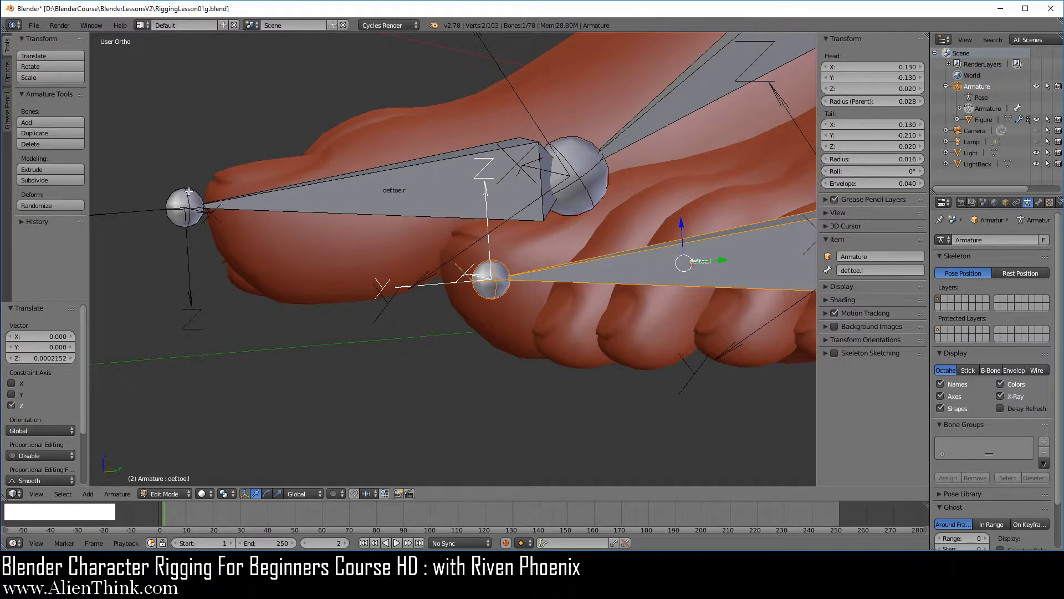
{"action": "middle_click_drag", "start_coordinate": [549, 338], "coordinate": [637, 253]}
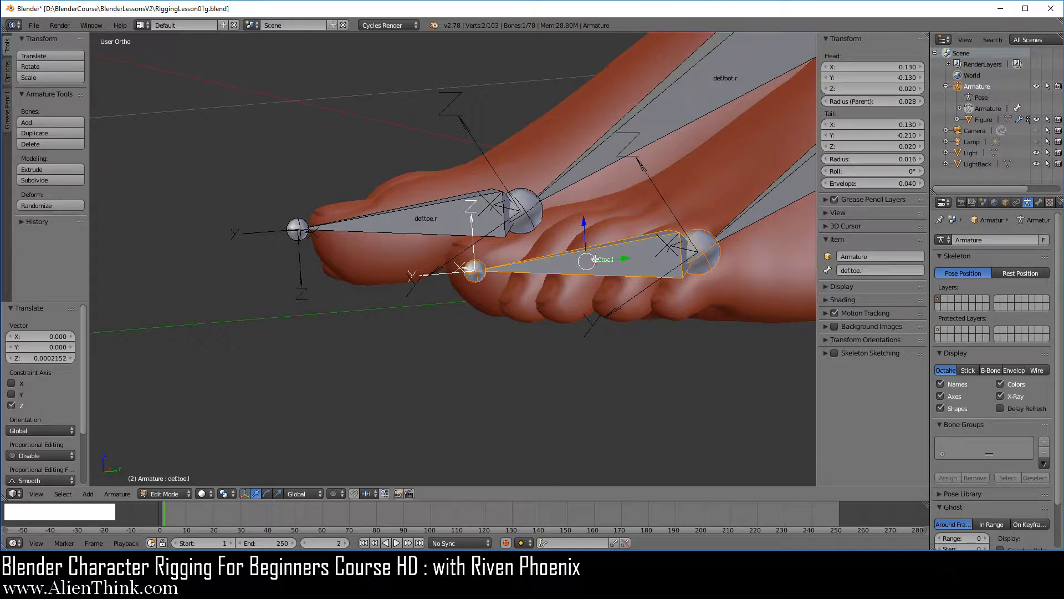
{"action": "key", "text": "g"}
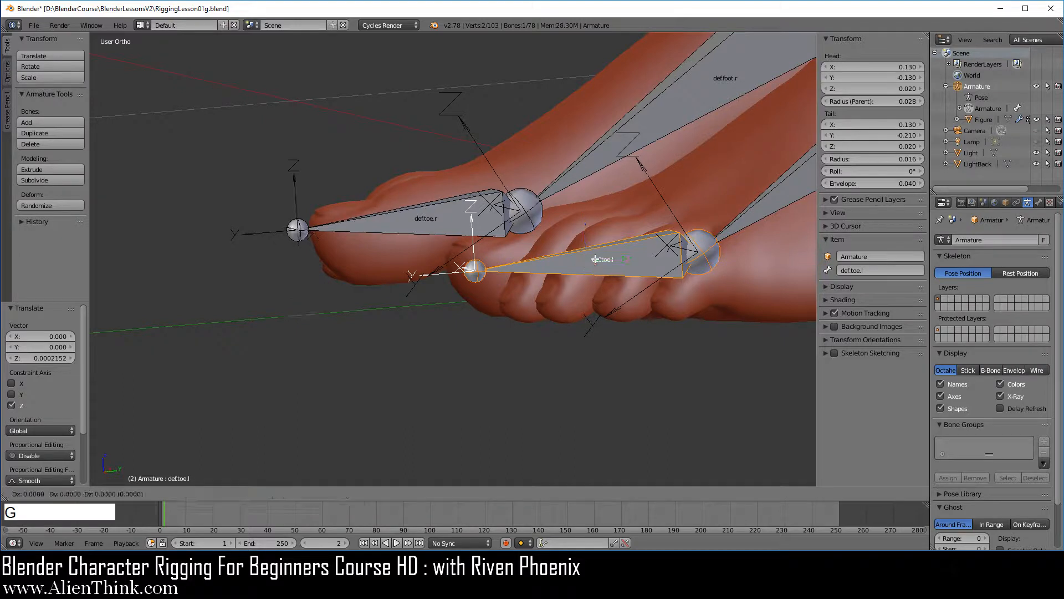
{"action": "key", "text": "KP_Enter"}
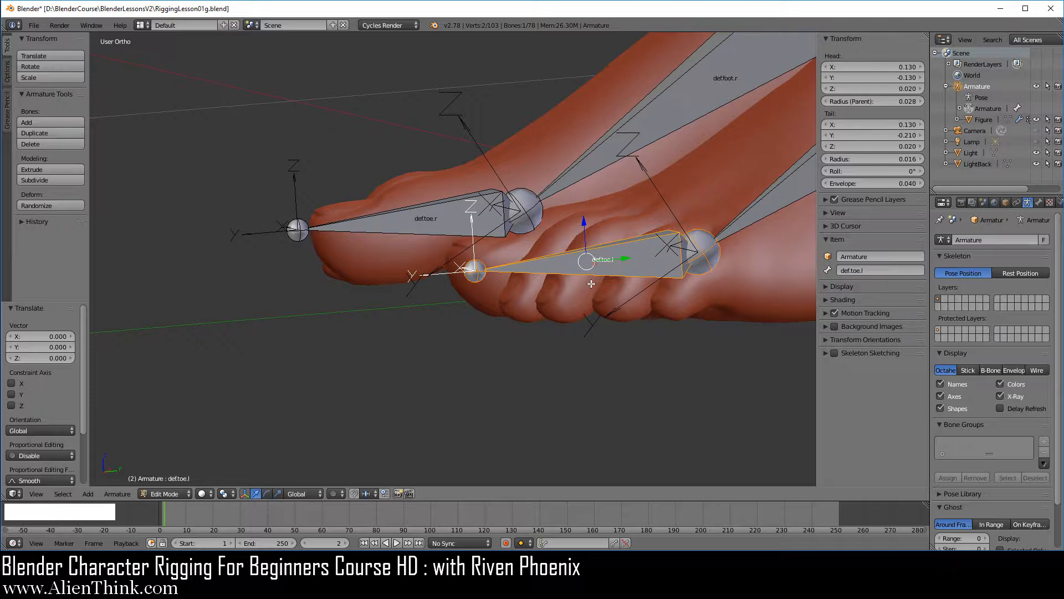
Leave bone editing for Object Mode in the front view, and reset the 3D cursor to the scene origin
{"action": "key", "text": "KP_1"}
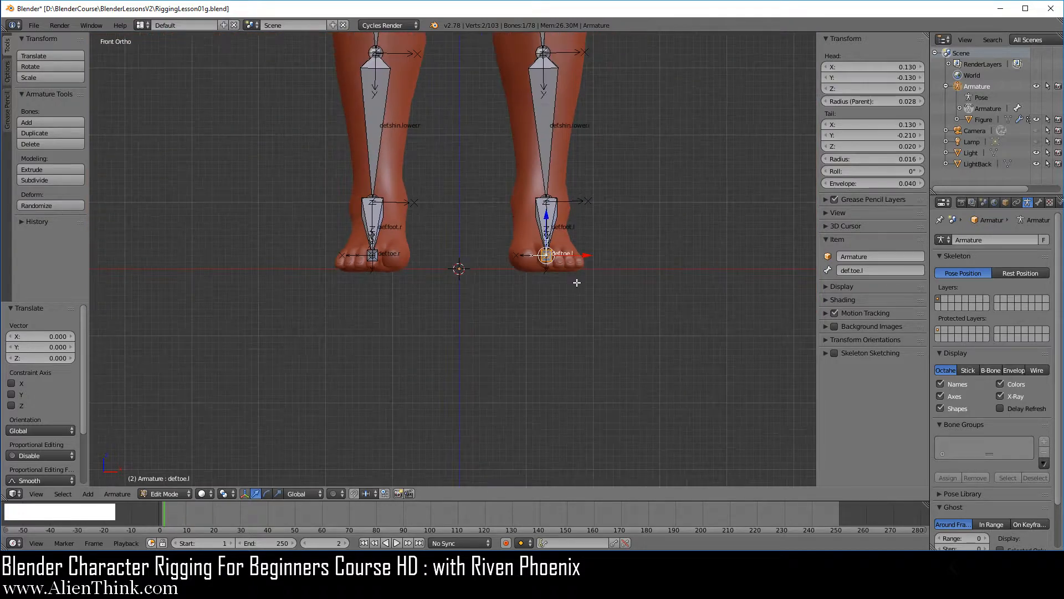
{"action": "left_click", "coordinate": [174, 494]}
{"action": "left_click", "coordinate": [173, 481]}
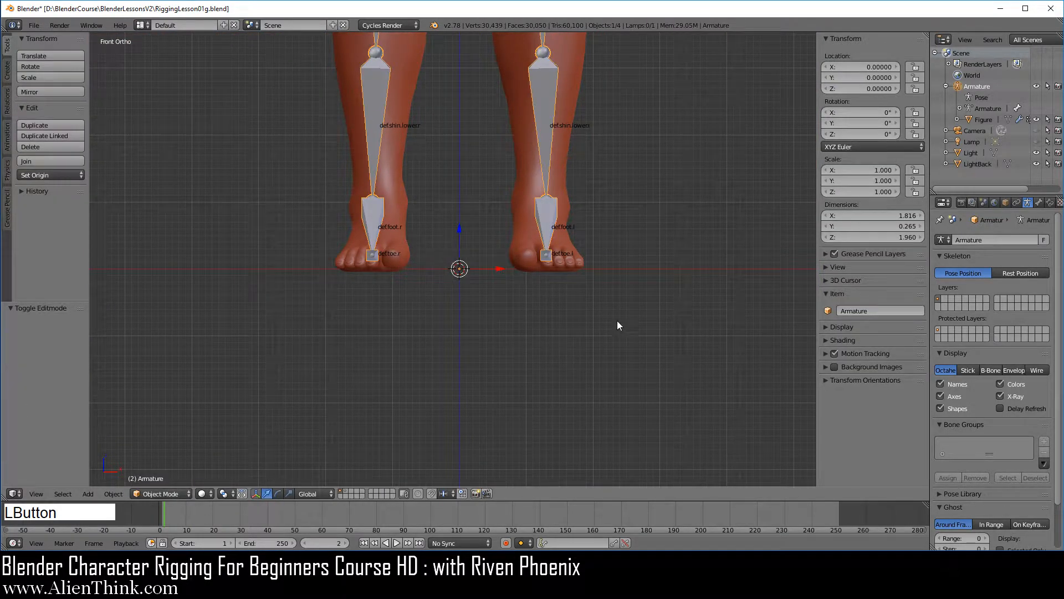
{"action": "key", "text": "shift+a"}
{"action": "key", "text": "shift+c"}
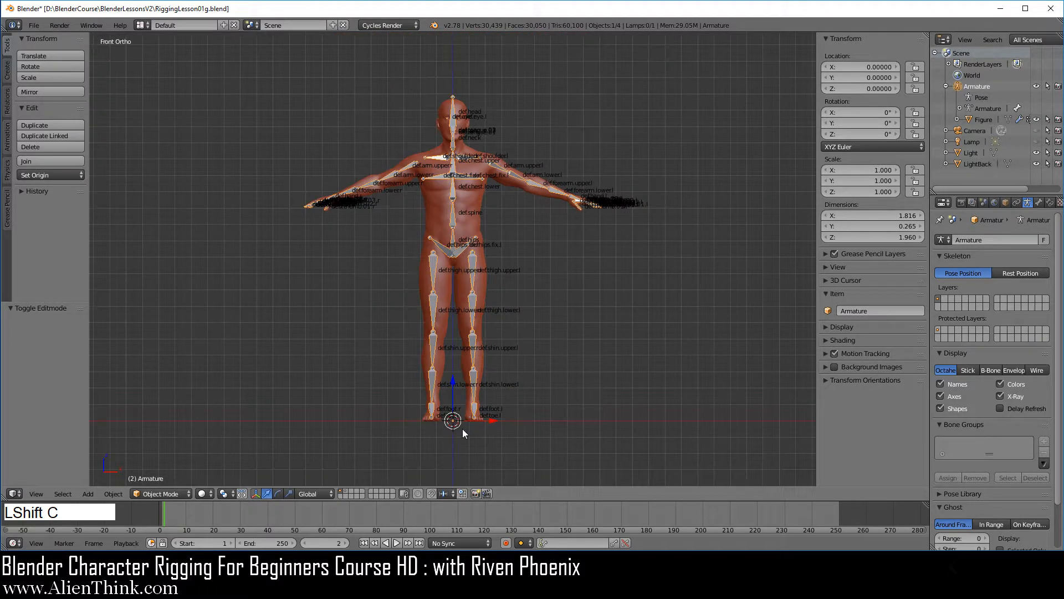
Add a mesh circle at the scene origin and scale it down to about 0.164
{"action": "middle_click_drag", "start_coordinate": [462, 428], "coordinate": [495, 315], "text": "shift"}
{"action": "scroll", "coordinate": [493, 312], "scroll_direction": "up", "scroll_amount": 8}
{"action": "middle_click_drag", "start_coordinate": [593, 296], "coordinate": [453, 250], "text": "shift"}
{"action": "key", "text": "shift+a"}
{"action": "mouse_move", "coordinate": [722, 213]}
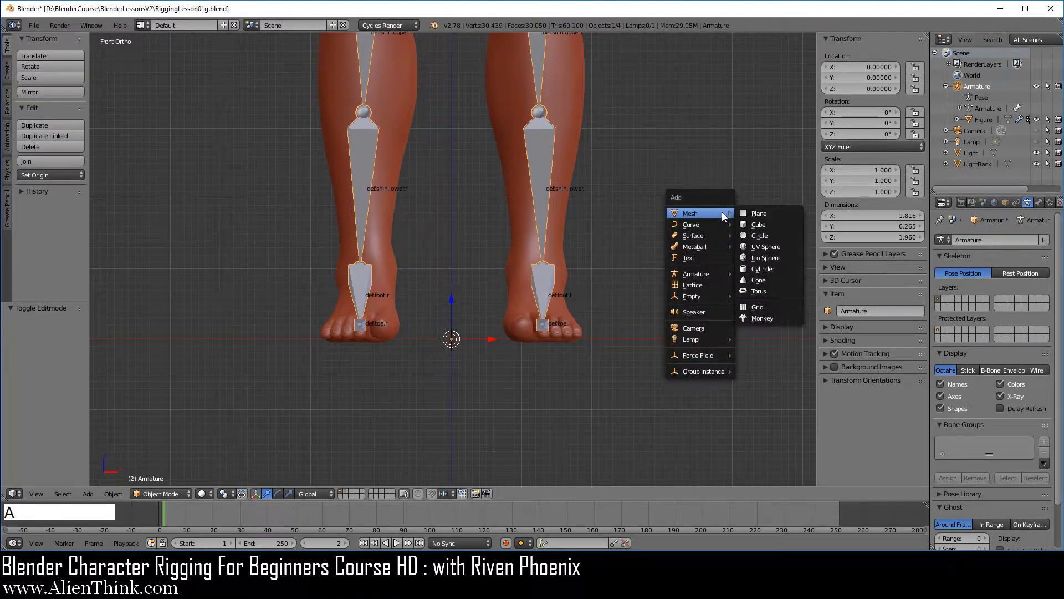
{"action": "left_click", "coordinate": [767, 234]}
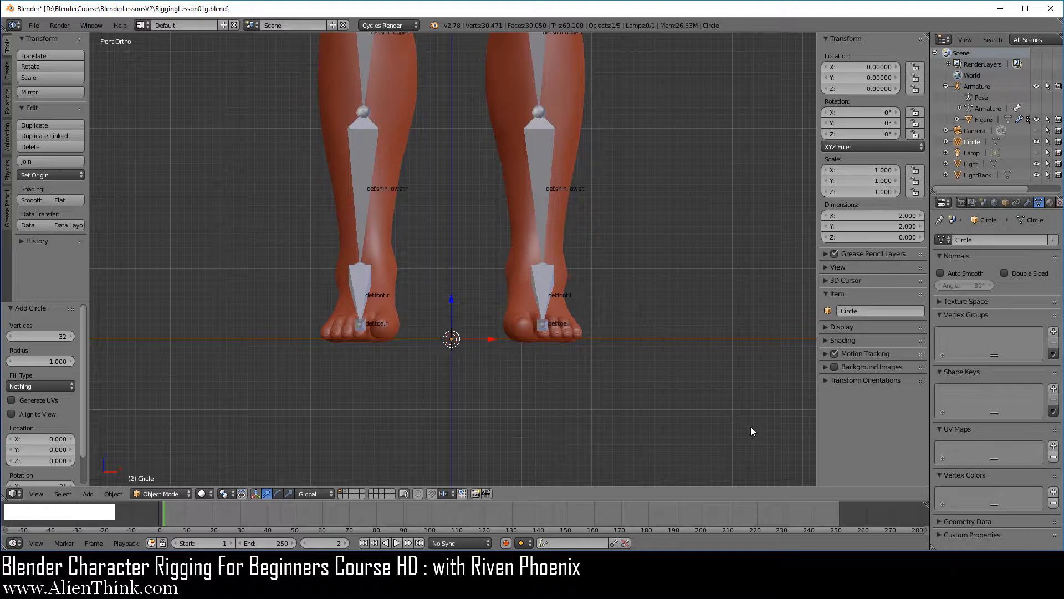
{"action": "key", "text": "s"}
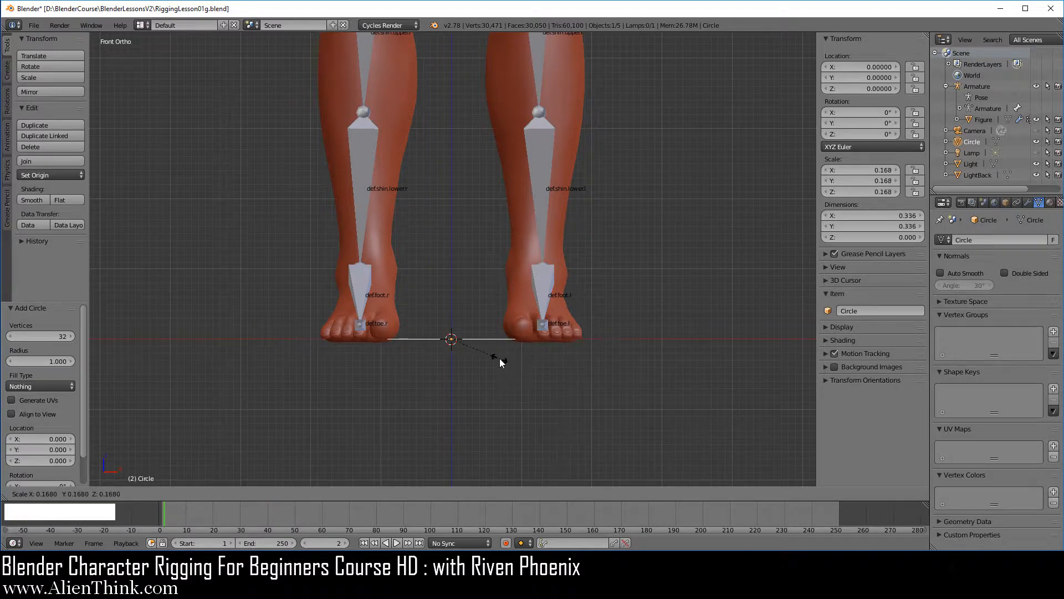
{"action": "left_click", "coordinate": [499, 356]}
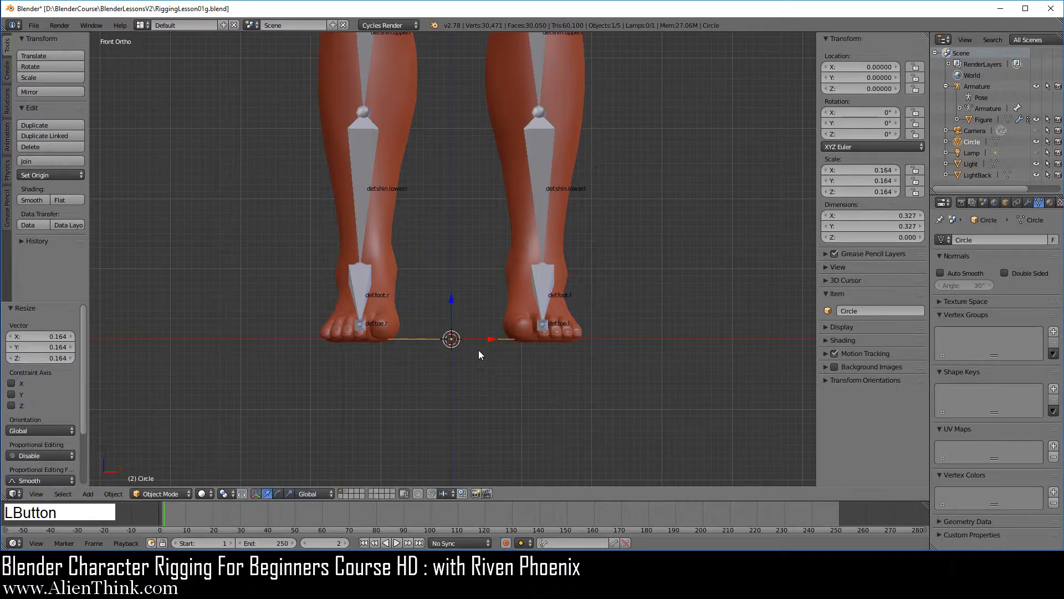
Move the circle about 0.136 along X and 0.005 along Z to the left foot, and scale it by 0.720
{"action": "key", "text": "g"}
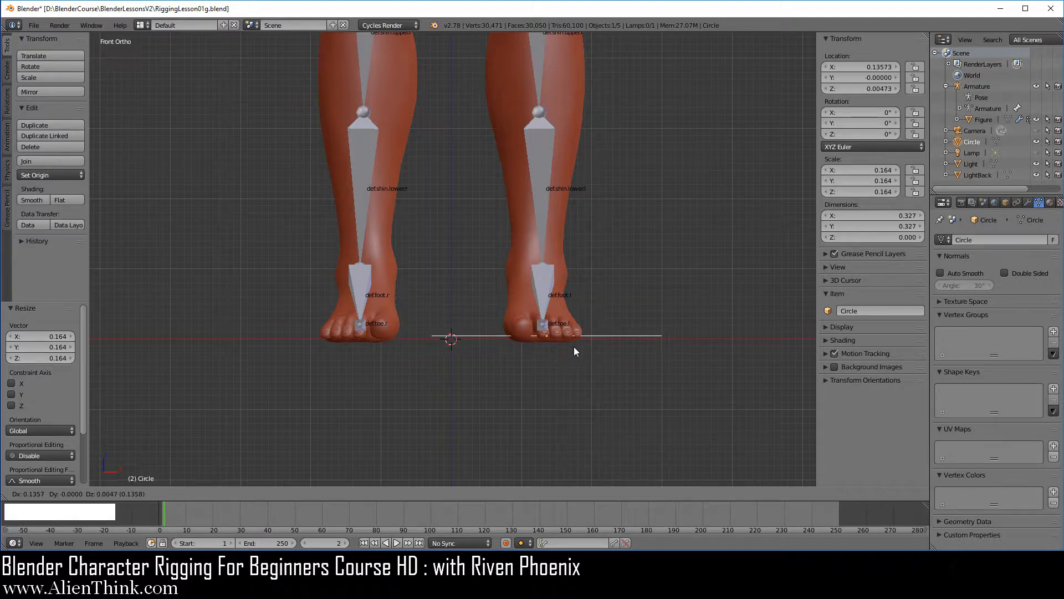
{"action": "left_click", "coordinate": [574, 347]}
{"action": "key", "text": "s"}
{"action": "left_click", "coordinate": [610, 348]}
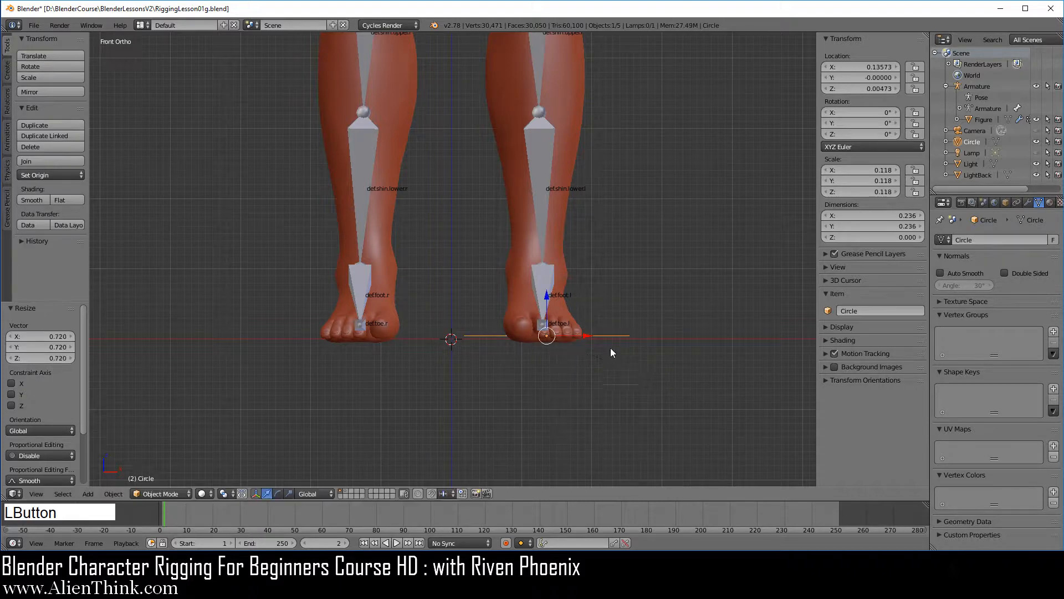
Turn on X-Ray display for the circle while viewing the feet at an angle
{"action": "middle_click_drag", "start_coordinate": [572, 288], "coordinate": [483, 293]}
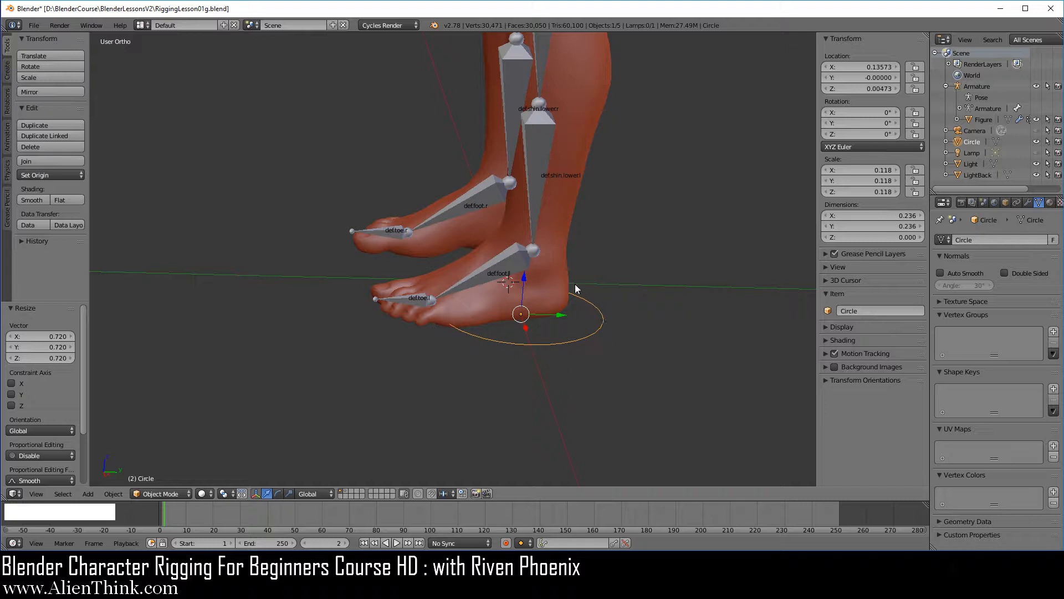
{"action": "left_click", "coordinate": [1009, 205]}
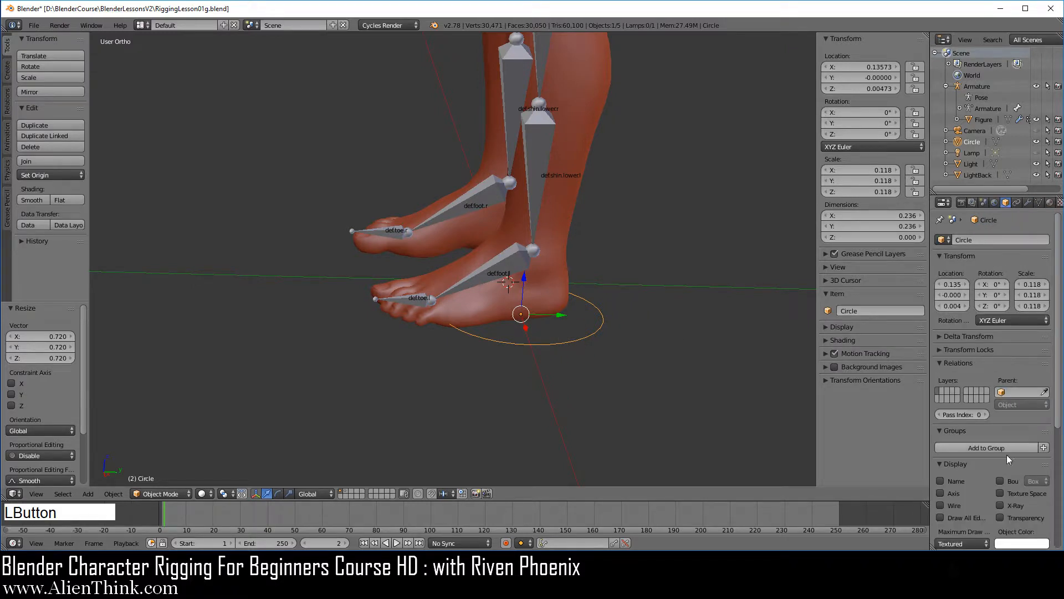
{"action": "left_click", "coordinate": [999, 505]}
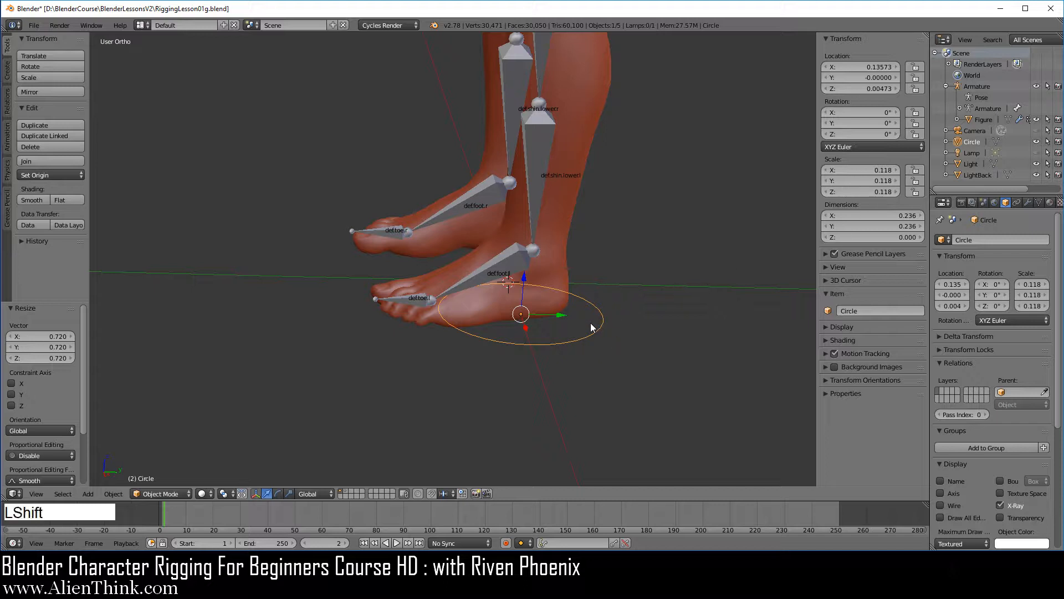
Parent the circle to the armature using the Object parent type
{"action": "left_click", "coordinate": [977, 86], "text": "shift"}
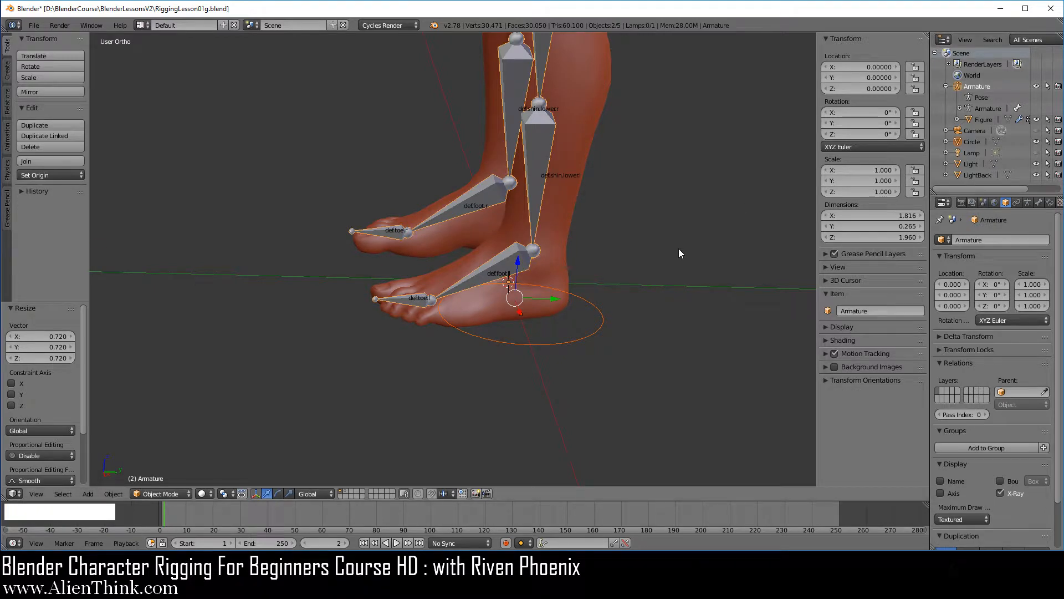
{"action": "key", "text": "ctrl+p"}
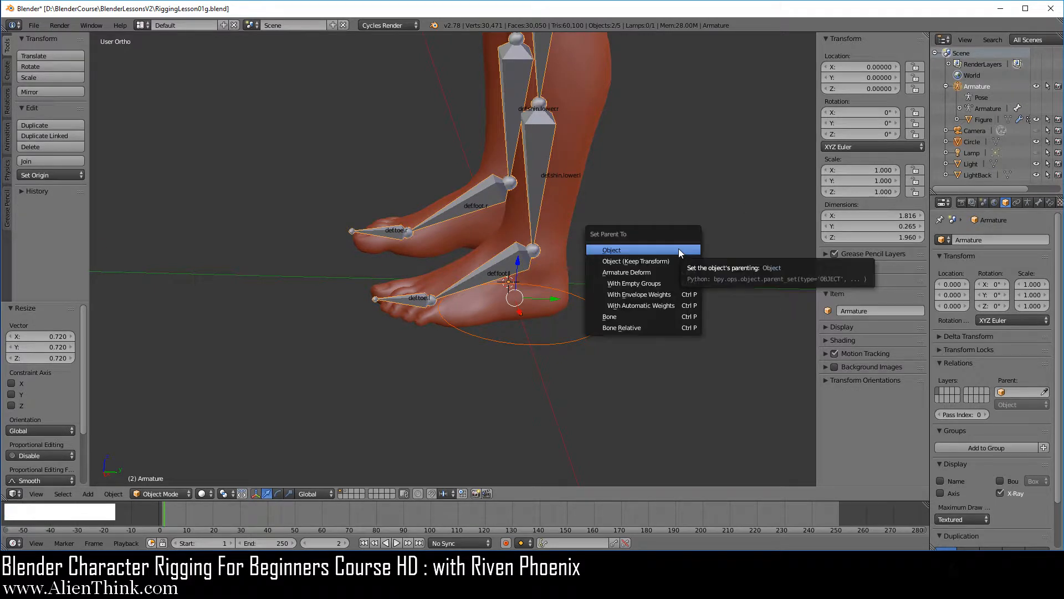
{"action": "left_click", "coordinate": [679, 250]}
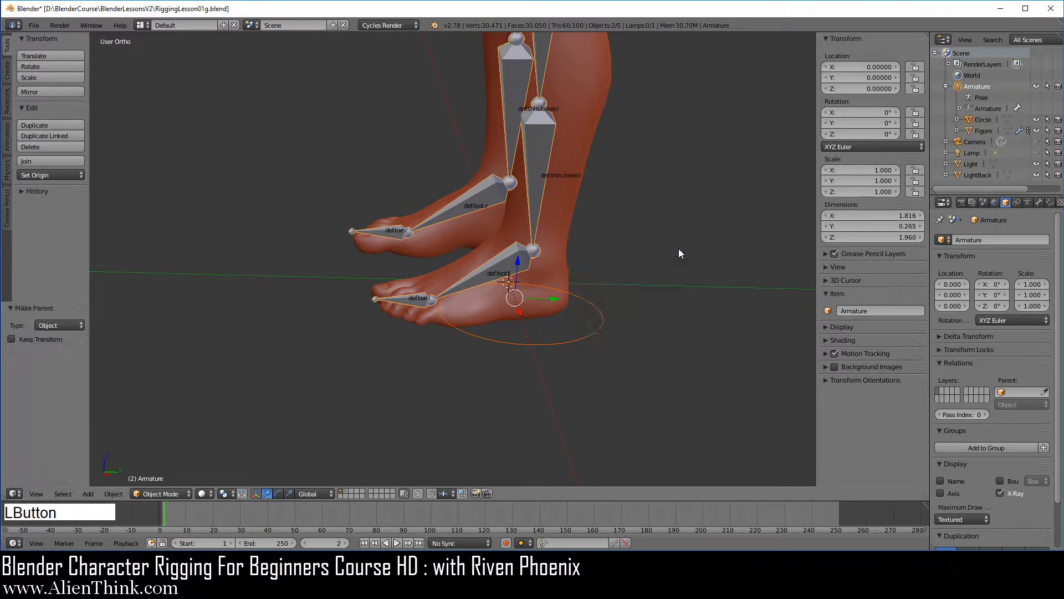
Try a free trackball rotation of the armature to test the circle's parenting, and cancel it
{"action": "left_click", "coordinate": [978, 87]}
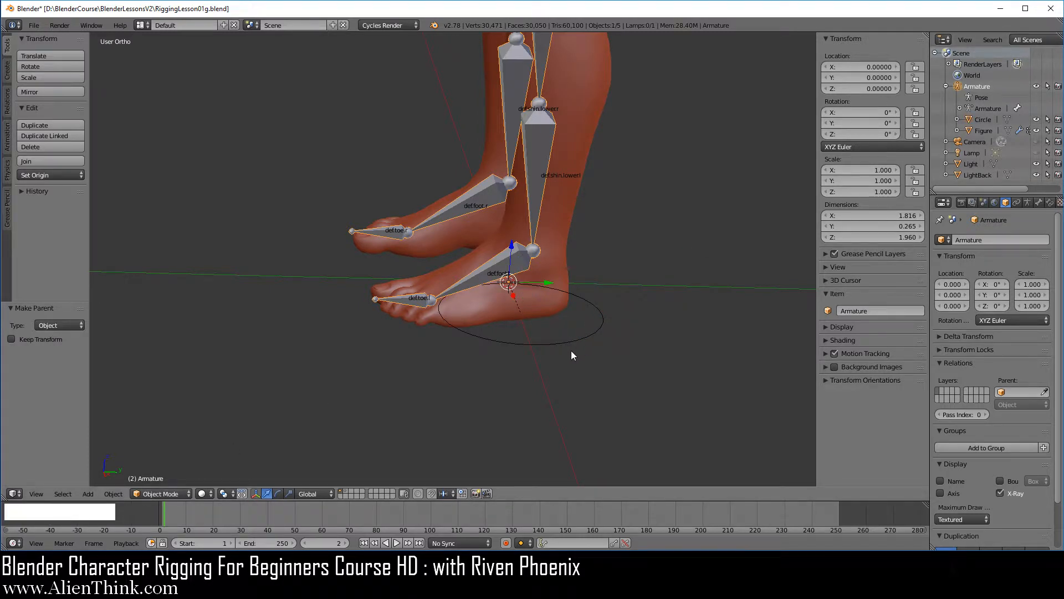
{"action": "key", "text": "r"}
{"action": "key", "text": "r"}
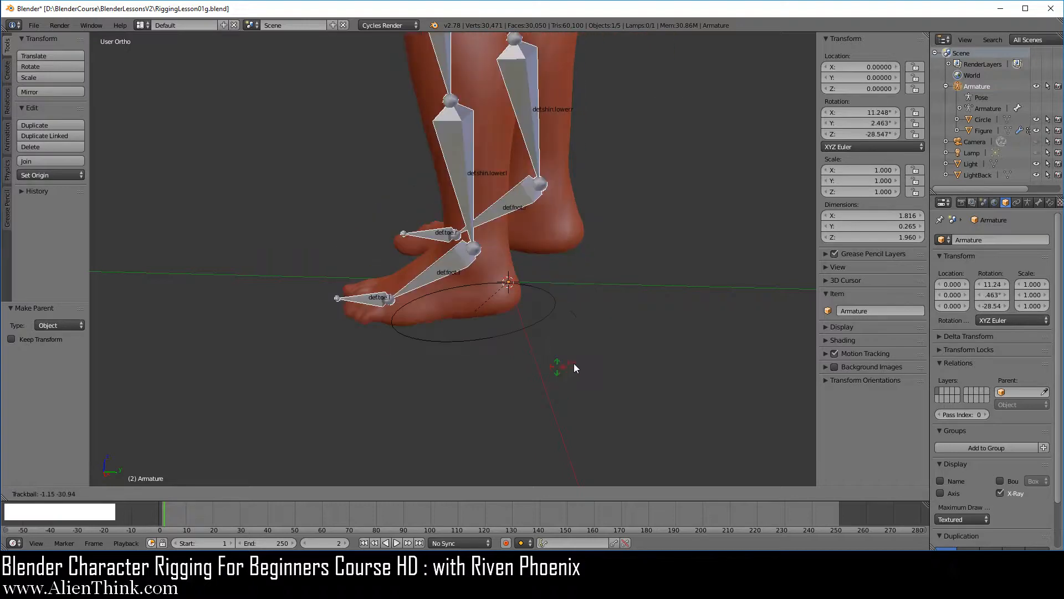
{"action": "right_click", "coordinate": [577, 362]}
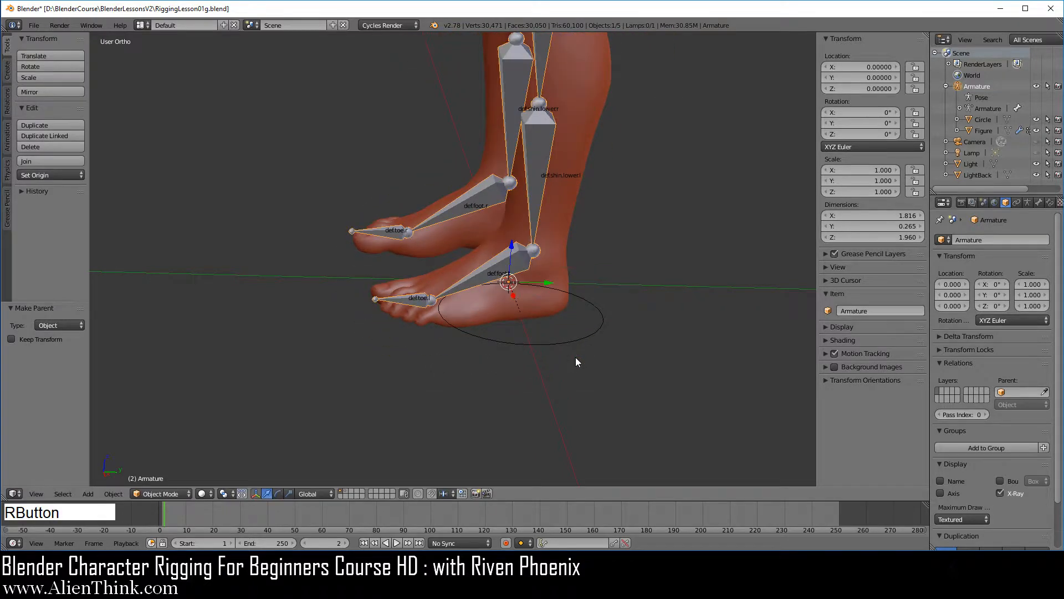
Move the circle in the right side view onto the head of the toe bone, at about Y -0.130 and Z 0.020
{"action": "right_click", "coordinate": [582, 335]}
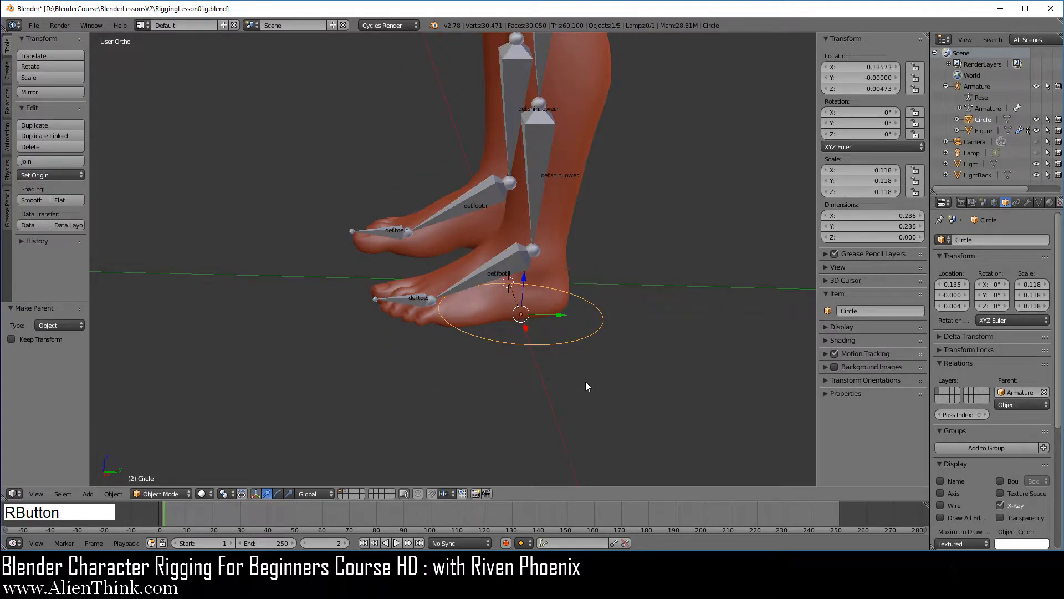
{"action": "key", "text": "KP_3"}
{"action": "middle_click_drag", "start_coordinate": [541, 334], "coordinate": [605, 330], "text": "shift"}
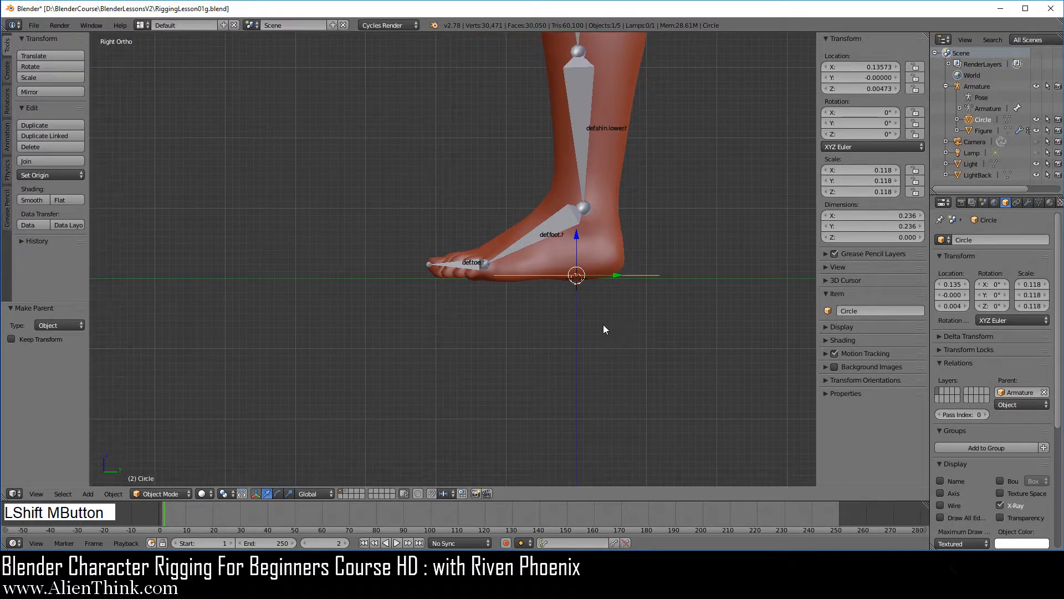
{"action": "scroll", "coordinate": [606, 327], "scroll_direction": "up", "scroll_amount": 6}
{"action": "middle_click_drag", "start_coordinate": [660, 295], "coordinate": [532, 267], "text": "shift"}
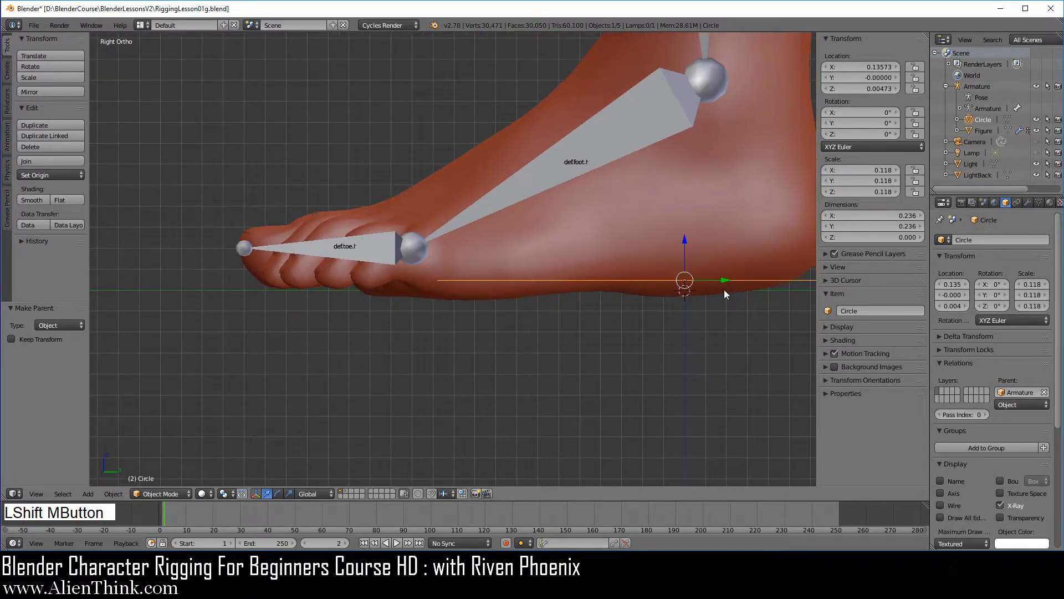
{"action": "key", "text": "g"}
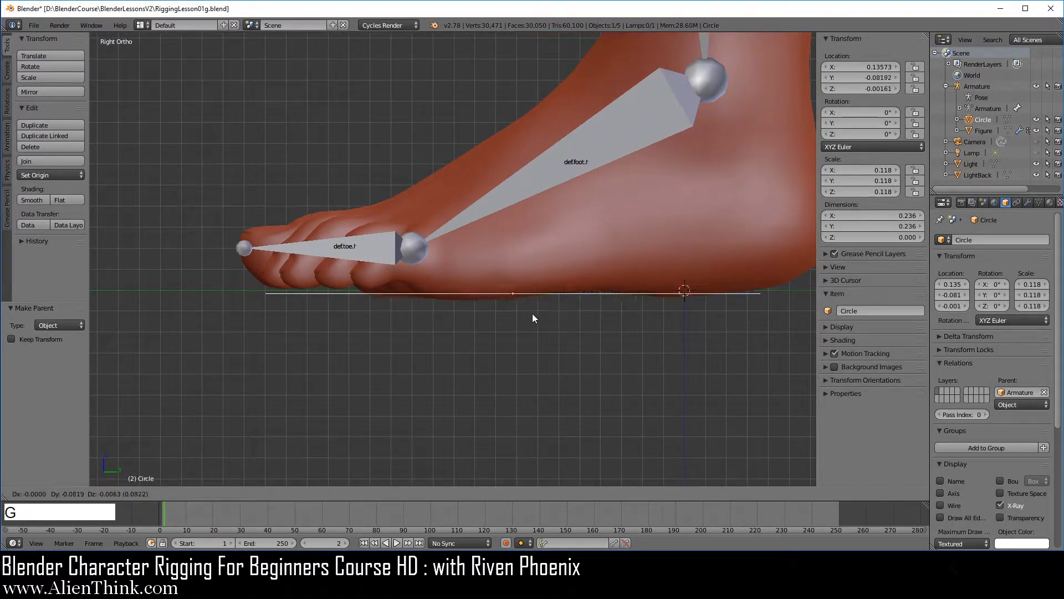
{"action": "left_click", "coordinate": [436, 268]}
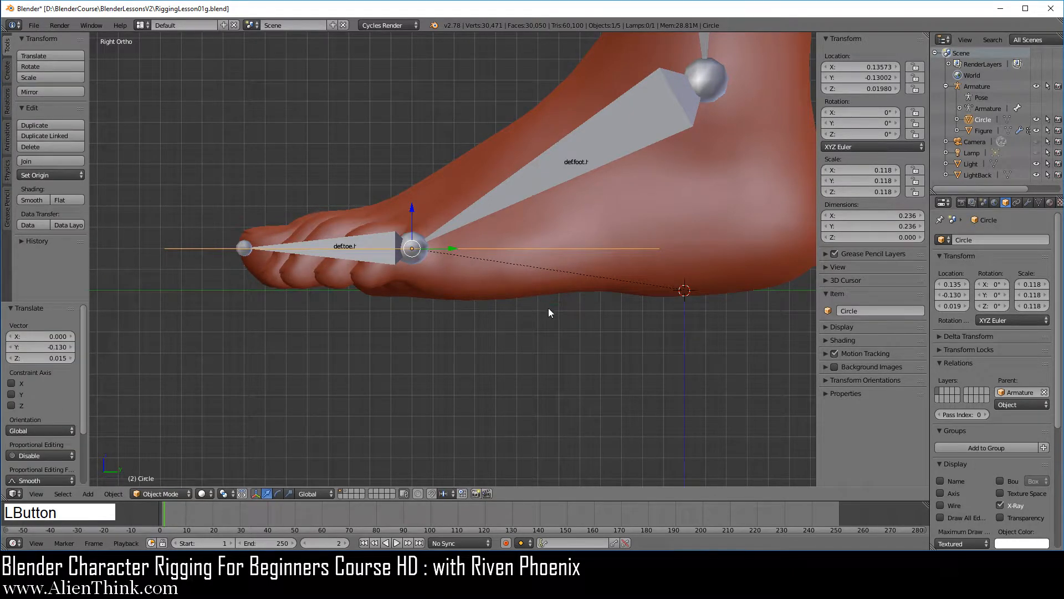
Try a free trackball rotation of the armature with the circle placed at the toe bone's head, and cancel it
{"action": "middle_click_drag", "start_coordinate": [547, 307], "coordinate": [461, 351]}
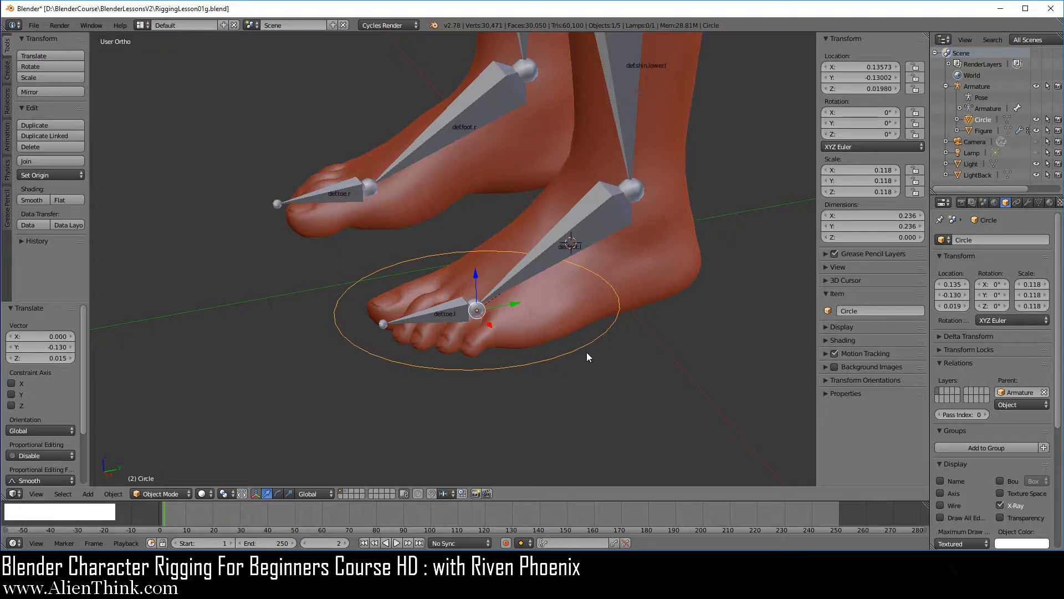
{"action": "scroll", "coordinate": [587, 351], "scroll_direction": "down", "scroll_amount": 3}
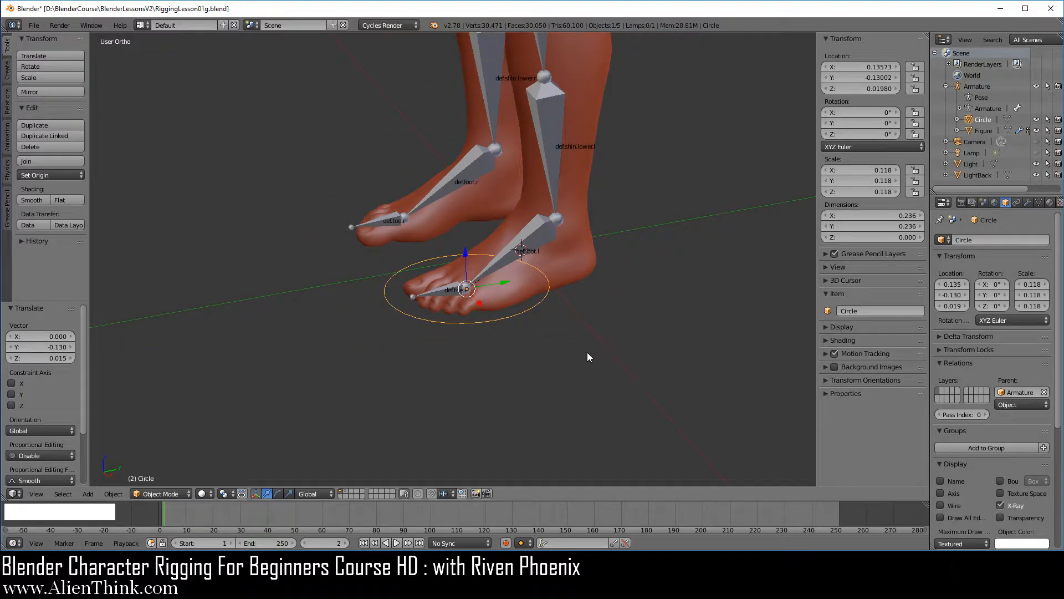
{"action": "left_click", "coordinate": [974, 87]}
{"action": "scroll", "coordinate": [558, 248], "scroll_direction": "down", "scroll_amount": 3}
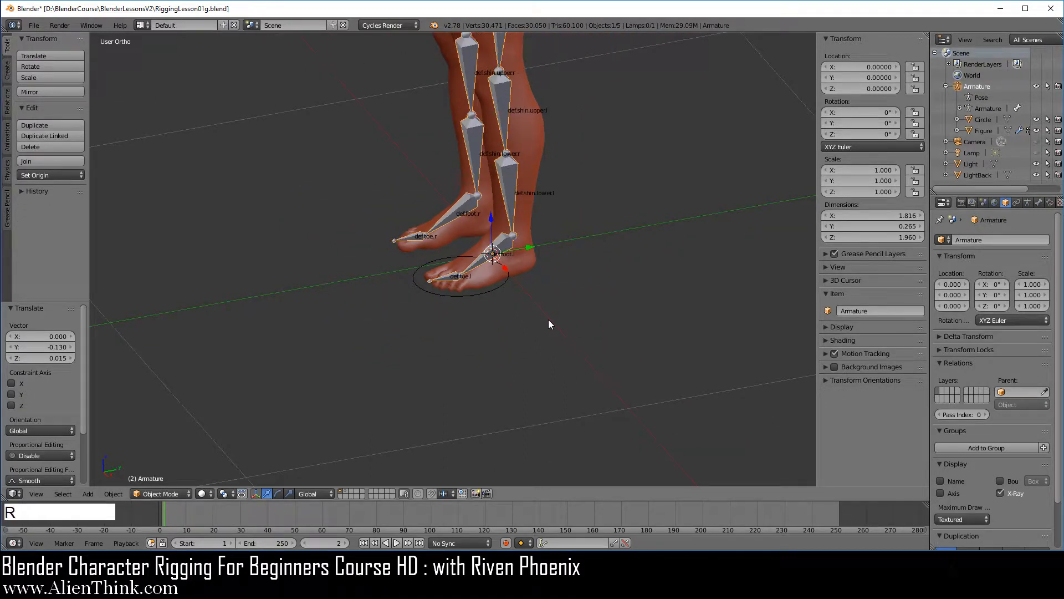
{"action": "key", "text": "r"}
{"action": "key", "text": "r"}
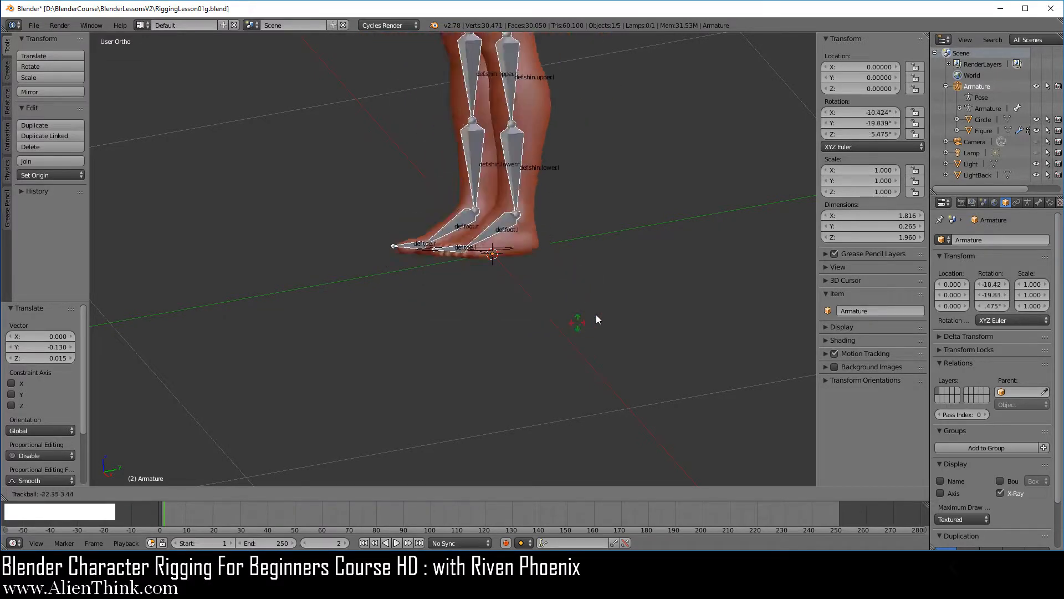
{"action": "right_click", "coordinate": [571, 305]}
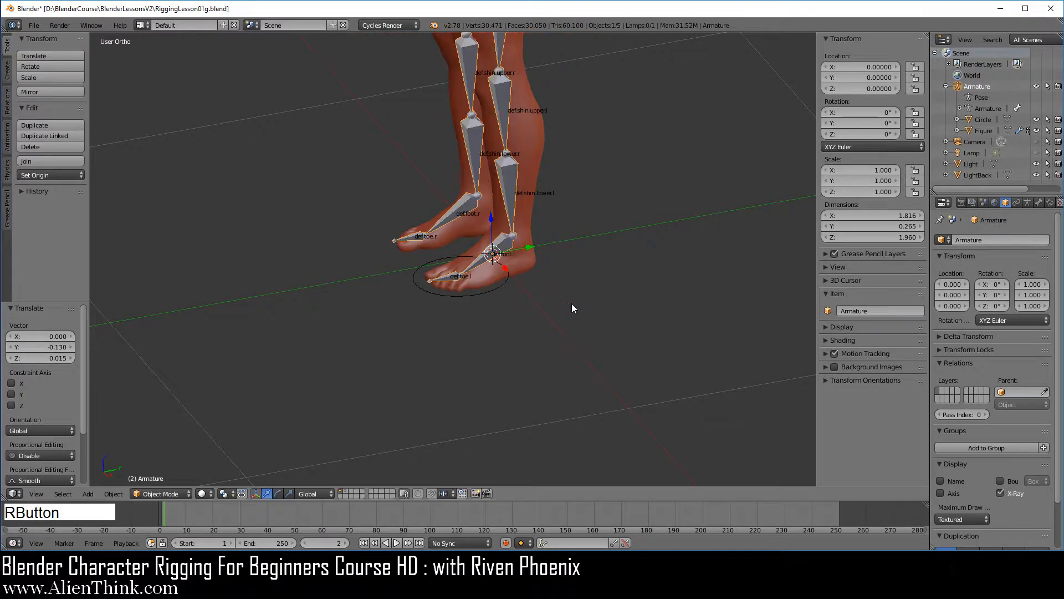
Duplicate the toe circle in the right side view onto the foot bone's head at the ankle, about Y 0.011 and Z 0.100
{"action": "scroll", "coordinate": [529, 335], "scroll_direction": "up", "scroll_amount": 4}
{"action": "right_click", "coordinate": [550, 340]}
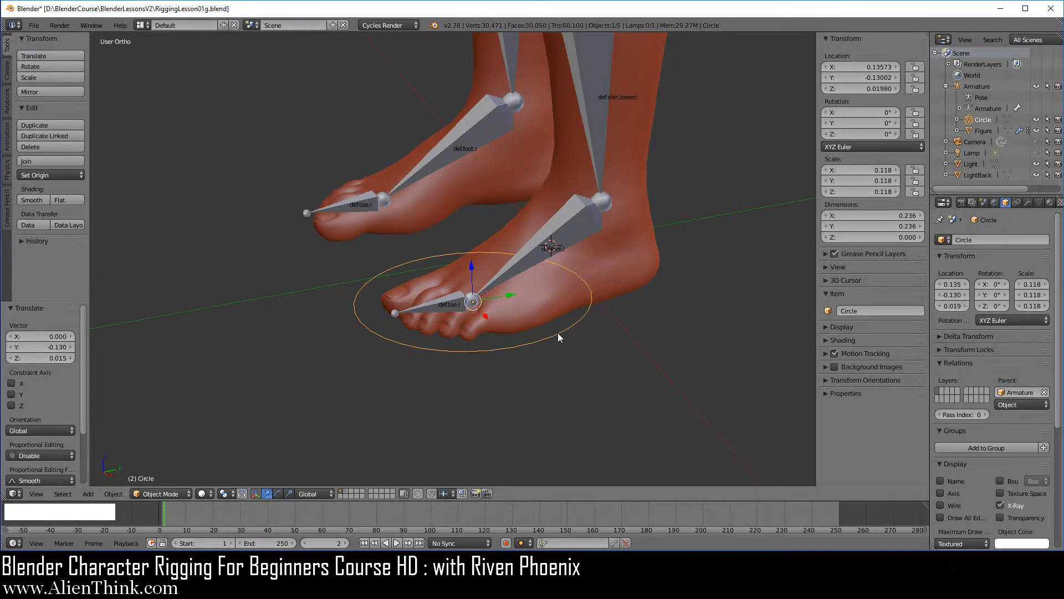
{"action": "key", "text": "KP_3"}
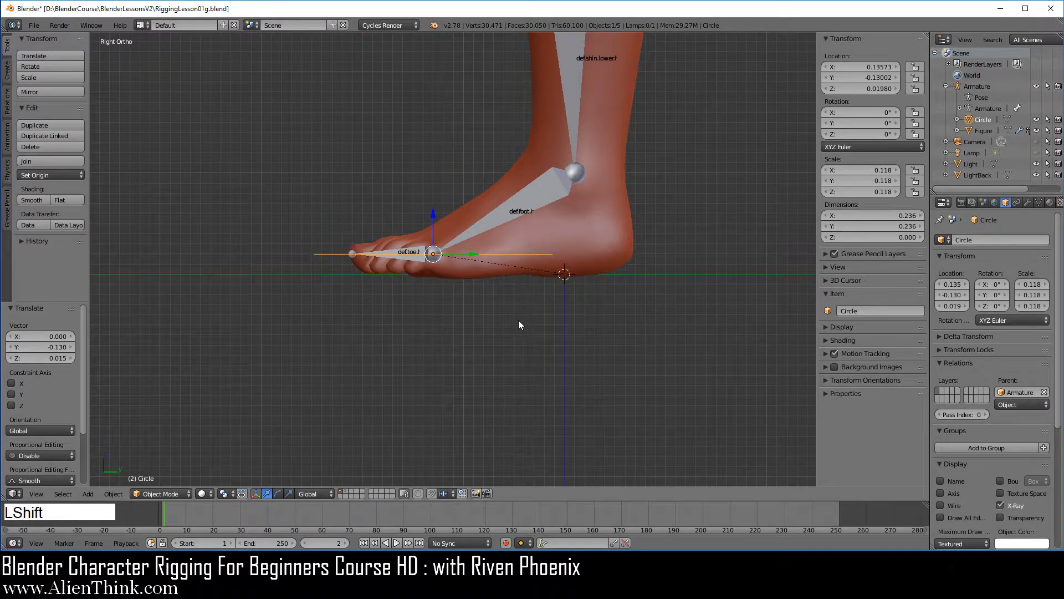
{"action": "key", "text": "shift+d"}
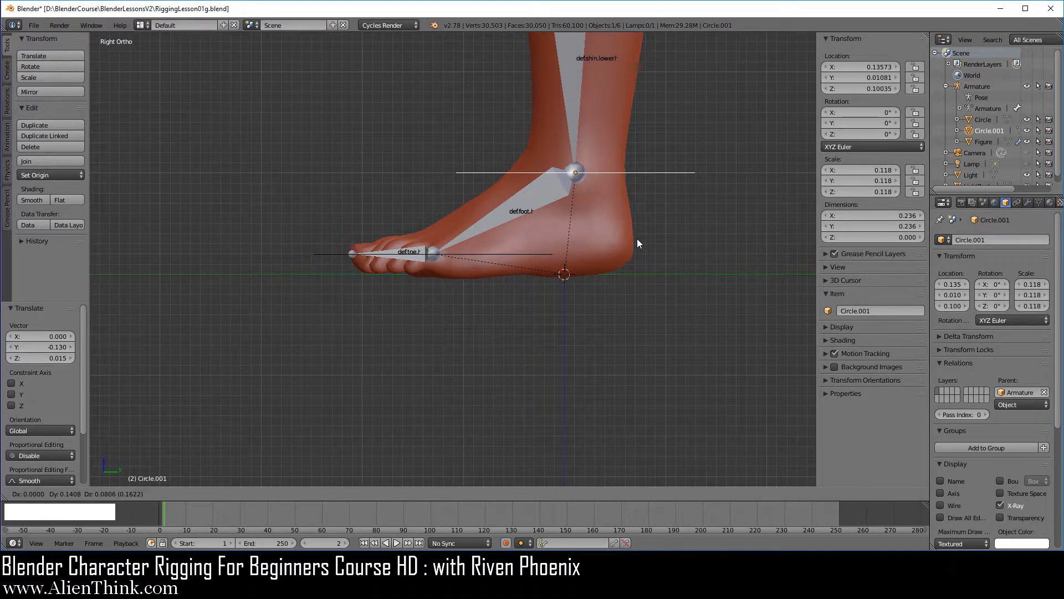
{"action": "left_click", "coordinate": [637, 240]}
Duplicate the ankle circle onto the heads of the lower and upper shin bones, at about Z 0.324 and Z 0.547
{"action": "middle_click_drag", "start_coordinate": [637, 240], "coordinate": [561, 366], "text": "shift"}
{"action": "scroll", "coordinate": [559, 365], "scroll_direction": "down", "scroll_amount": 2}
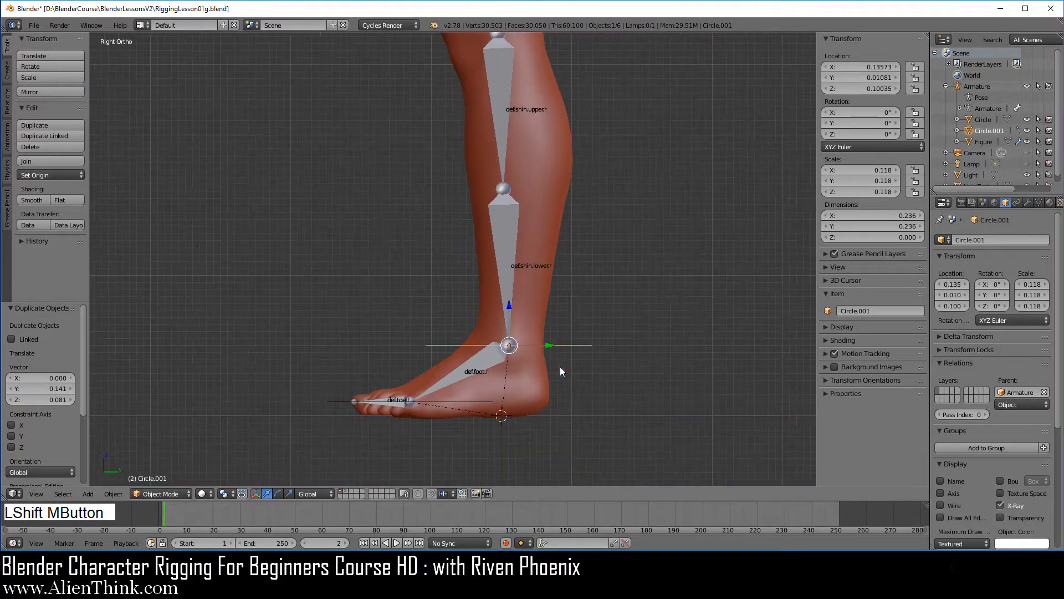
{"action": "key", "text": "shift+d"}
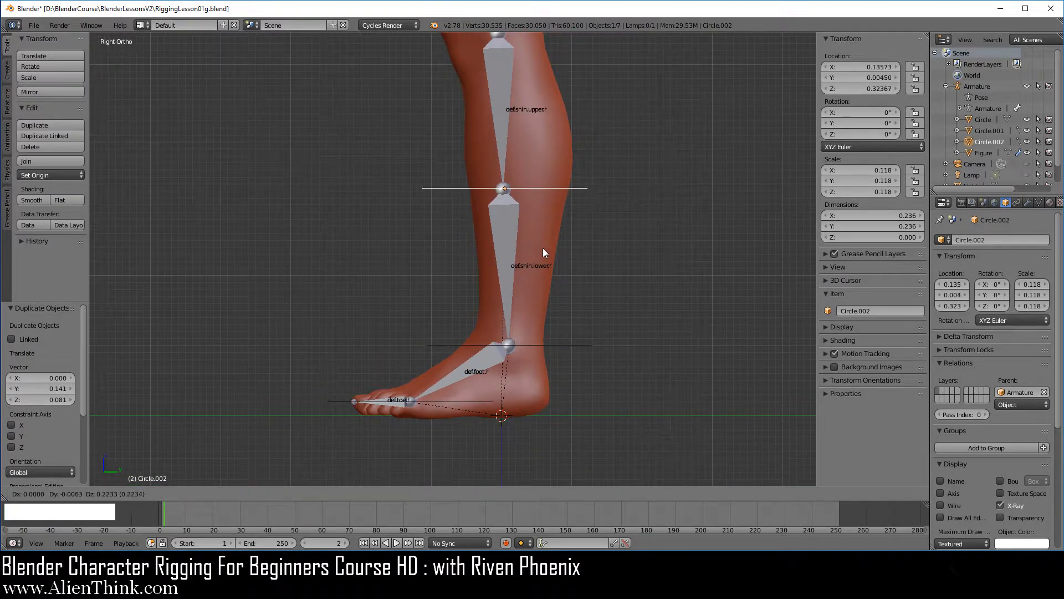
{"action": "left_click", "coordinate": [543, 249]}
{"action": "middle_click_drag", "start_coordinate": [542, 249], "coordinate": [527, 400], "text": "shift"}
{"action": "key", "text": "shift+d"}
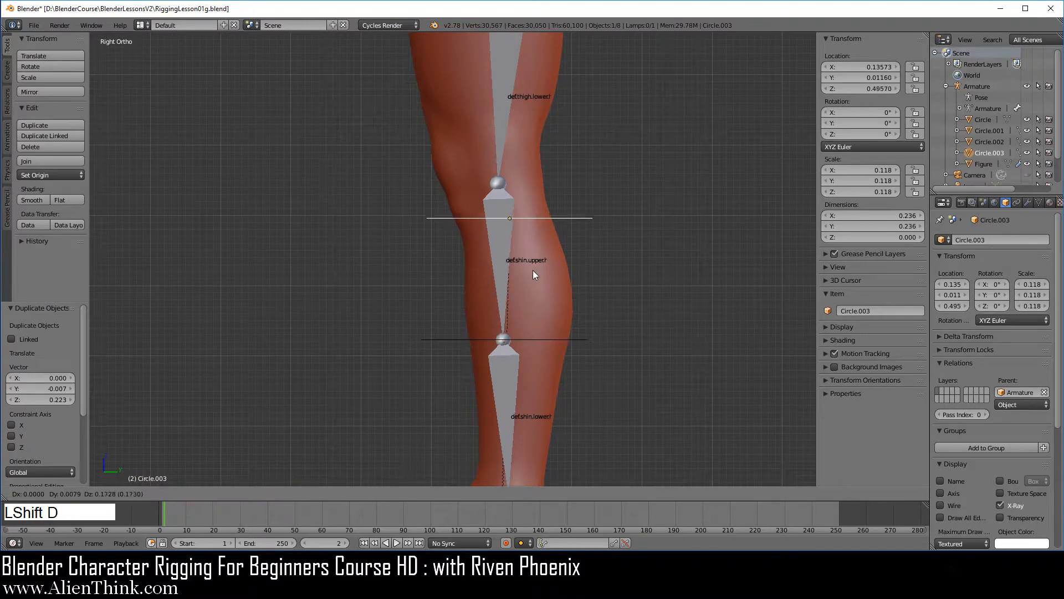
{"action": "left_click", "coordinate": [521, 238]}
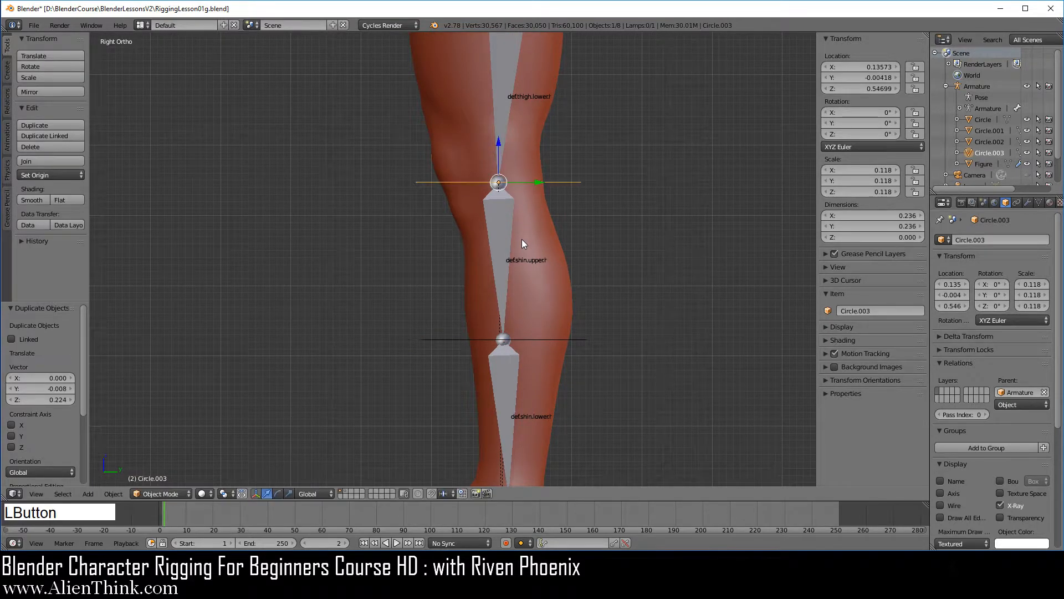
Duplicate the knee circle in front view onto the heads of def.thigh.lower.l and def.thigh.upper.l, at about Z 0.79 and Z 1.03
{"action": "key", "text": "KP_1"}
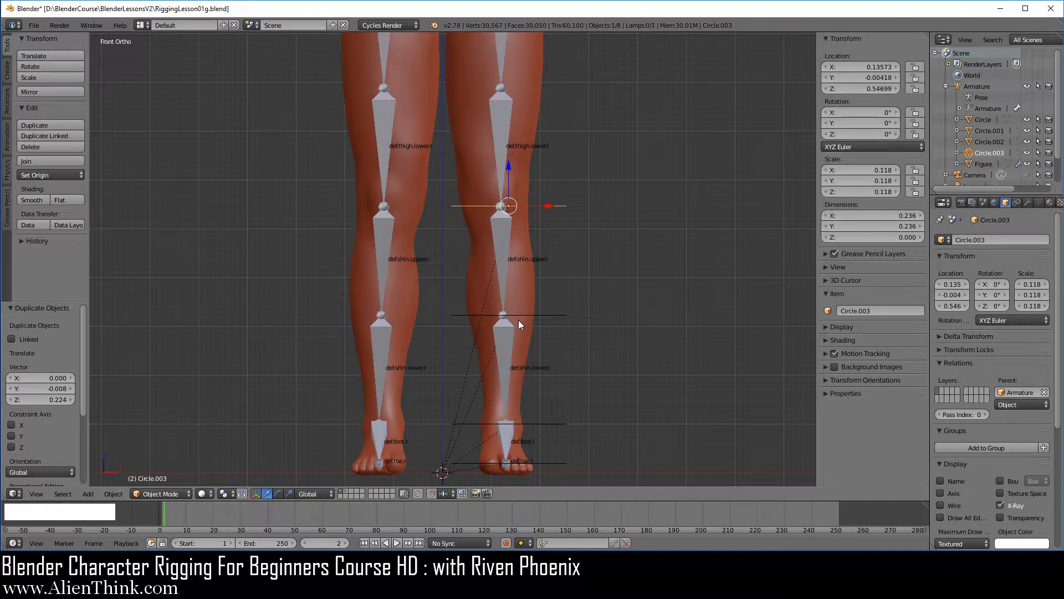
{"action": "middle_click_drag", "start_coordinate": [567, 251], "coordinate": [523, 424], "text": "shift"}
{"action": "key", "text": "shift+d"}
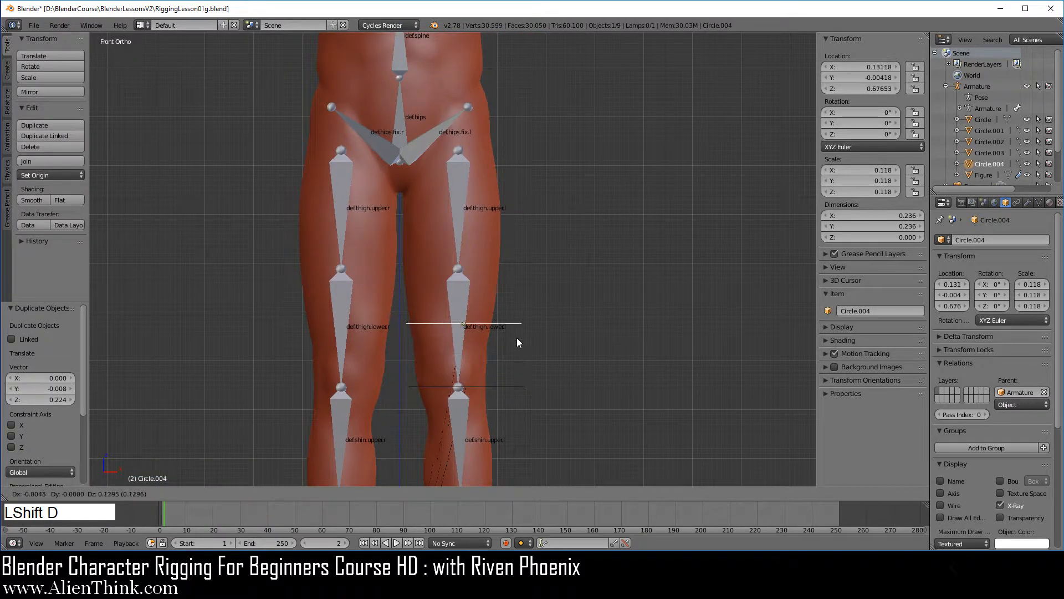
{"action": "left_click", "coordinate": [512, 299]}
{"action": "key", "text": "shift+d"}
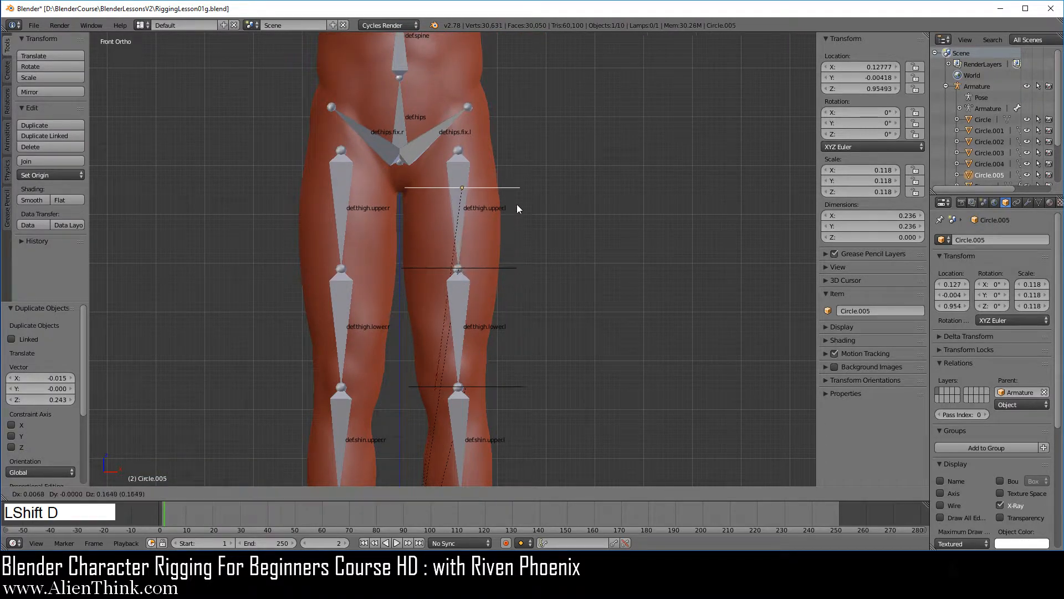
{"action": "left_click", "coordinate": [515, 172]}
Duplicate the circle onto the body's centre line at the heads of def.hips and def.spine, at about Z 1.012 and Z 1.182
{"action": "key", "text": "shift+d"}
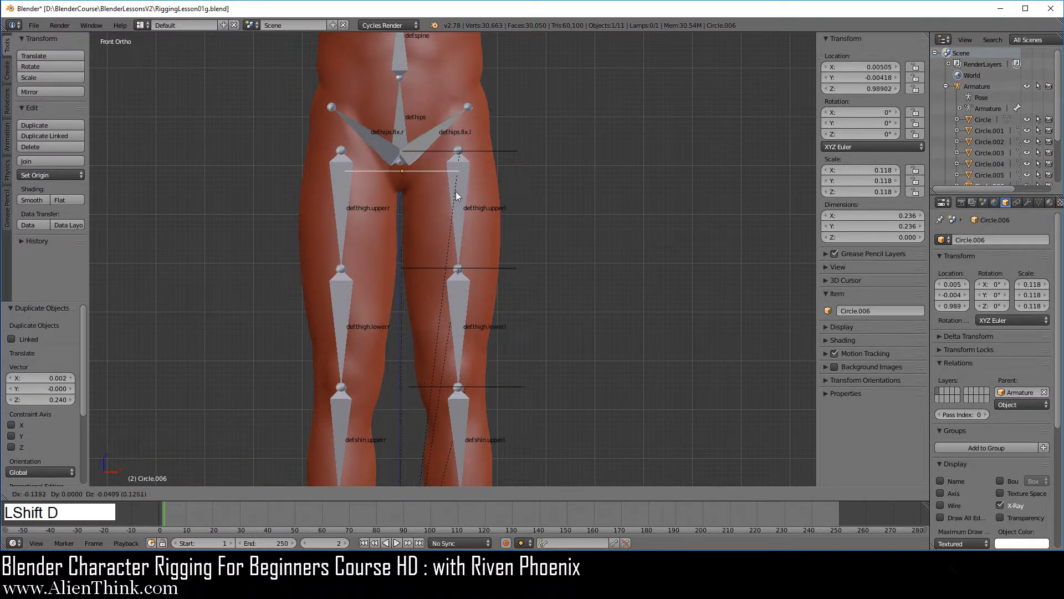
{"action": "left_click", "coordinate": [454, 182]}
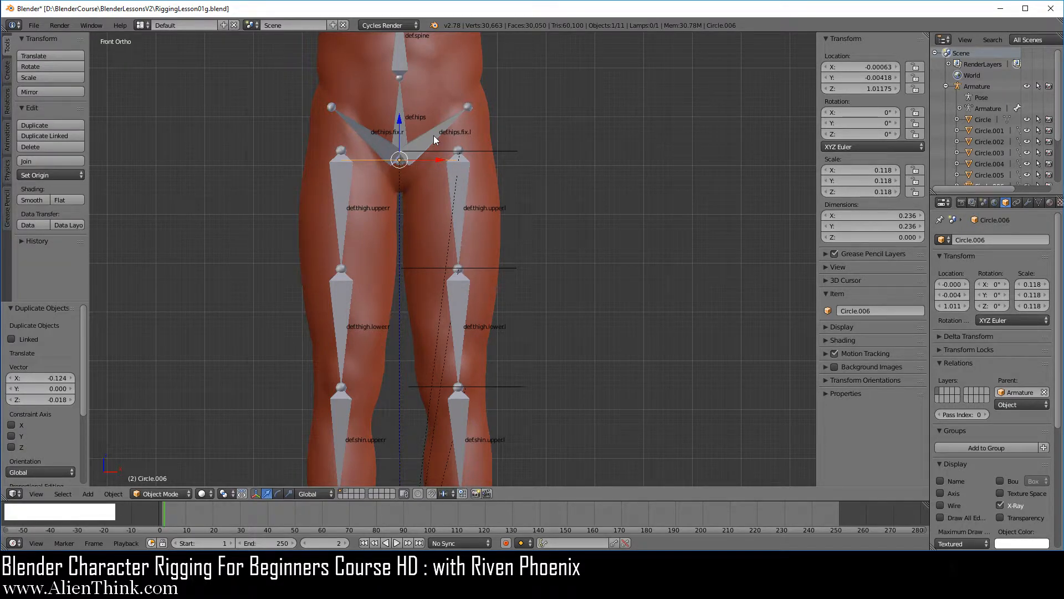
{"action": "middle_click_drag", "start_coordinate": [447, 147], "coordinate": [477, 407], "text": "shift"}
{"action": "key", "text": "shift+d"}
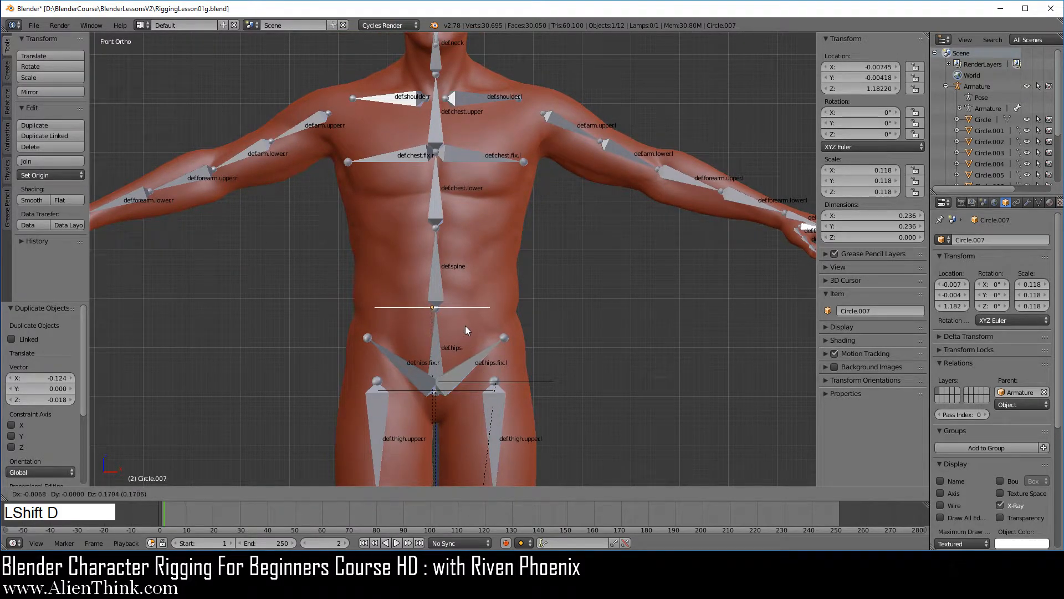
{"action": "left_click", "coordinate": [467, 330]}
Duplicate the spine circle up the torso onto the heads of the def.chest.lower and def.chest.upper bones
{"action": "key", "text": "shift+d"}
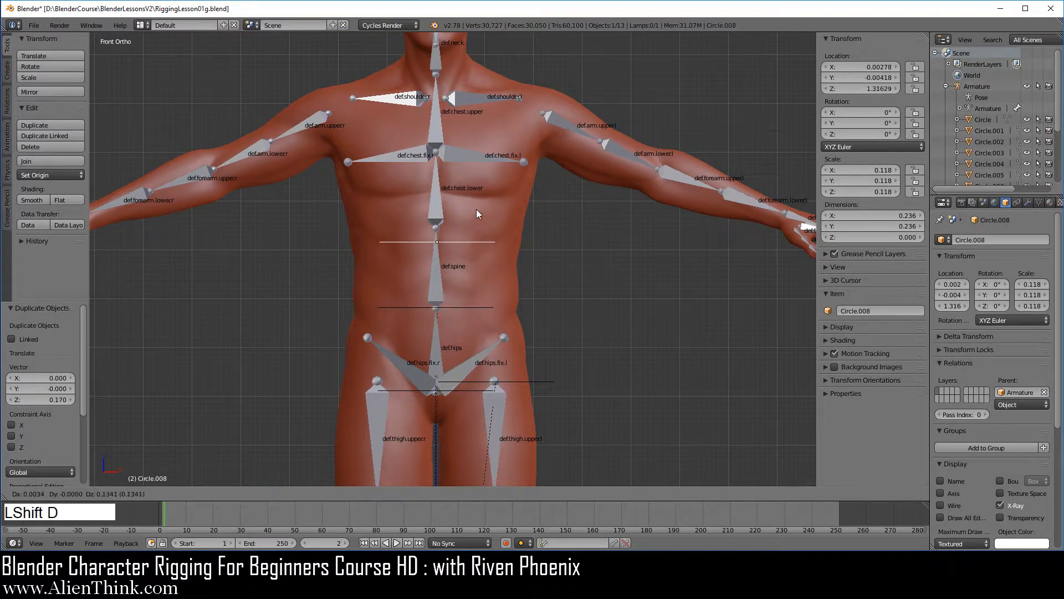
{"action": "left_click", "coordinate": [475, 198]}
{"action": "key", "text": "shift+d"}
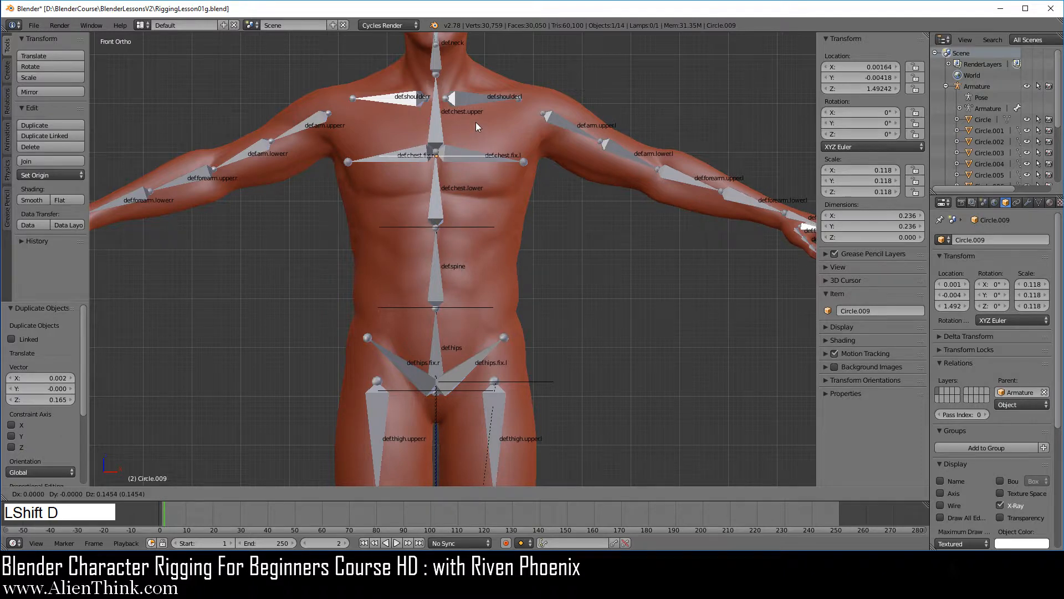
{"action": "left_click", "coordinate": [474, 119]}
Duplicate the circle onto the heads of def.shoulder.l (about X 0.020, Z 1.611) and def.arm.upper.l (about X 0.219, Z 1.583)
{"action": "key", "text": "shift+d"}
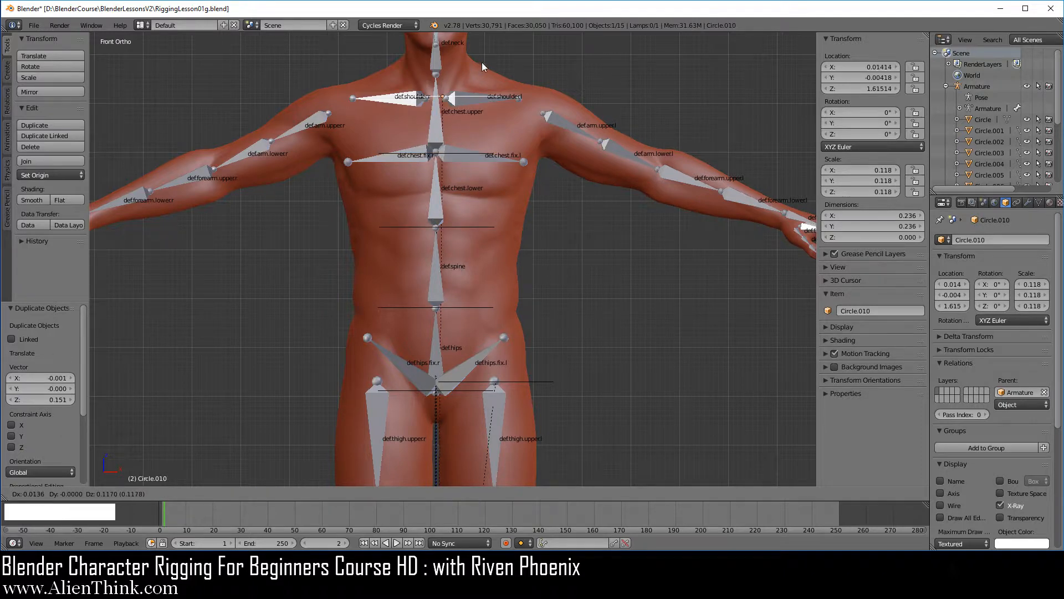
{"action": "left_click", "coordinate": [484, 65]}
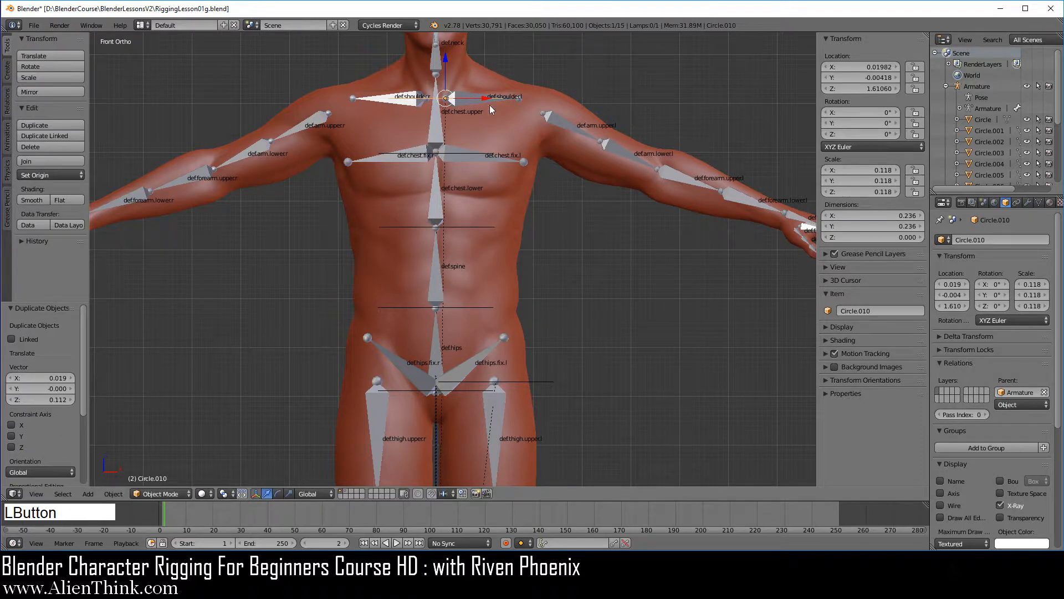
{"action": "middle_click_drag", "start_coordinate": [490, 105], "coordinate": [520, 236], "text": "shift"}
{"action": "scroll", "coordinate": [515, 254], "scroll_direction": "up", "scroll_amount": 4}
{"action": "middle_click_drag", "start_coordinate": [453, 247], "coordinate": [430, 250], "text": "shift"}
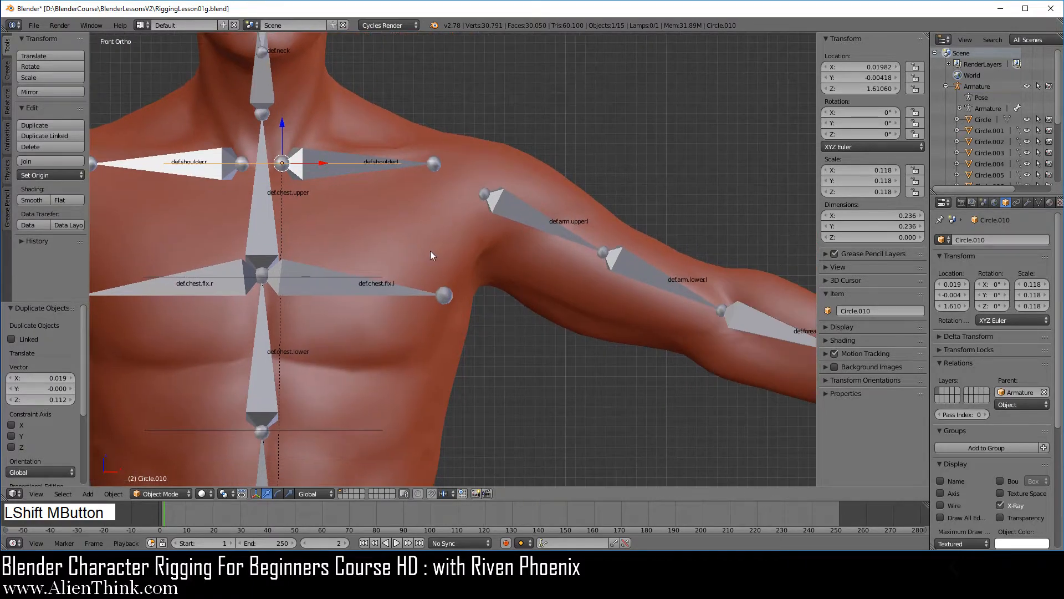
{"action": "key", "text": "shift+d"}
{"action": "left_click", "coordinate": [589, 269]}
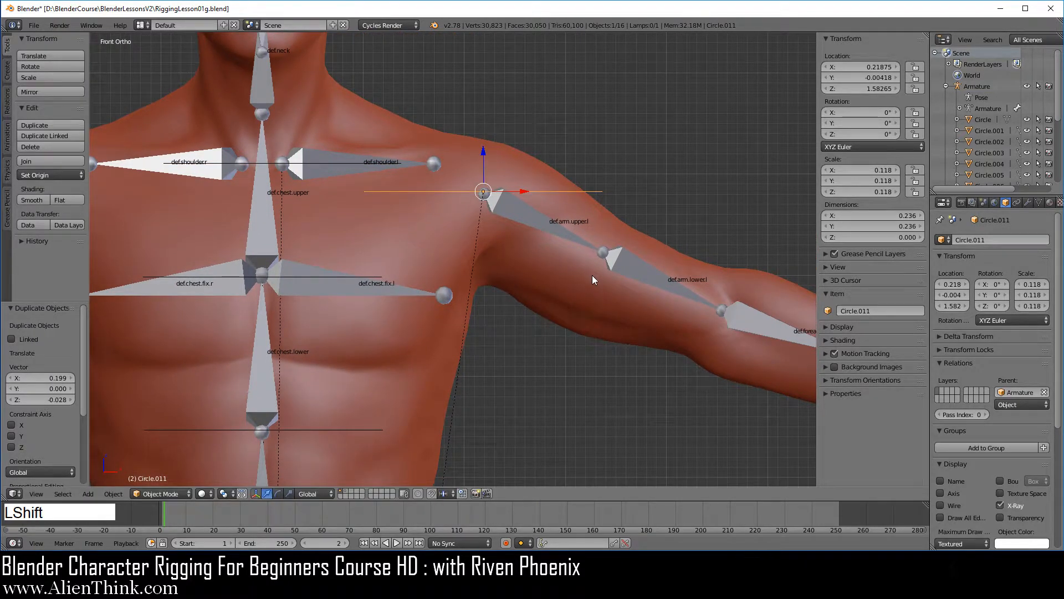
Duplicate the circle down the arm onto the heads of def.arm.lower.l, def.forearm.upper.l and def.forearm.lower.l, at about X 0.337, 0.455 and 0.586
{"action": "key", "text": "shift+d"}
{"action": "left_click", "coordinate": [726, 344]}
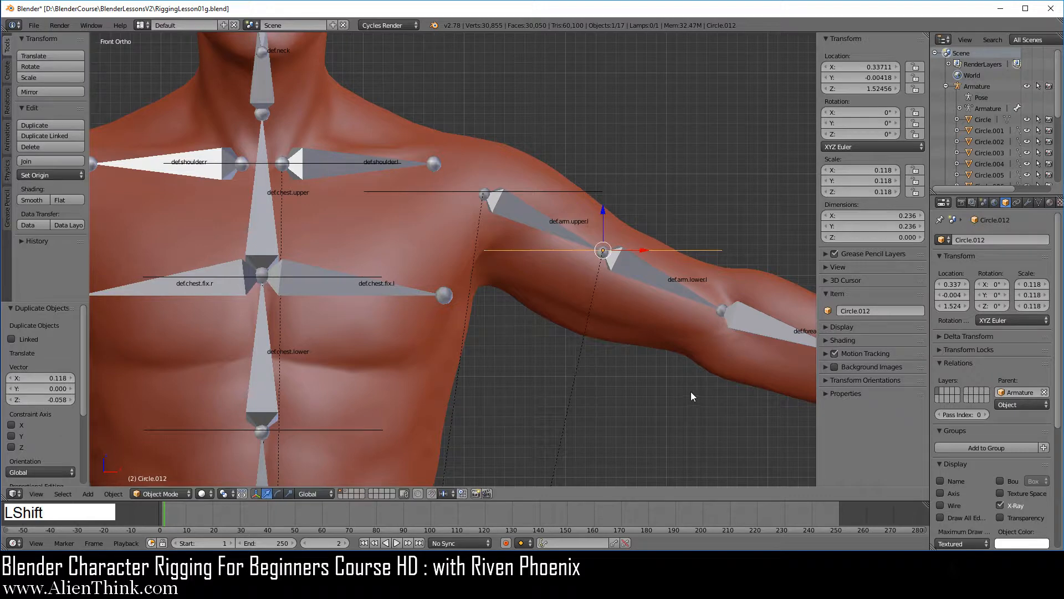
{"action": "middle_click_drag", "start_coordinate": [690, 391], "coordinate": [470, 334], "text": "shift"}
{"action": "key", "text": "shift+d"}
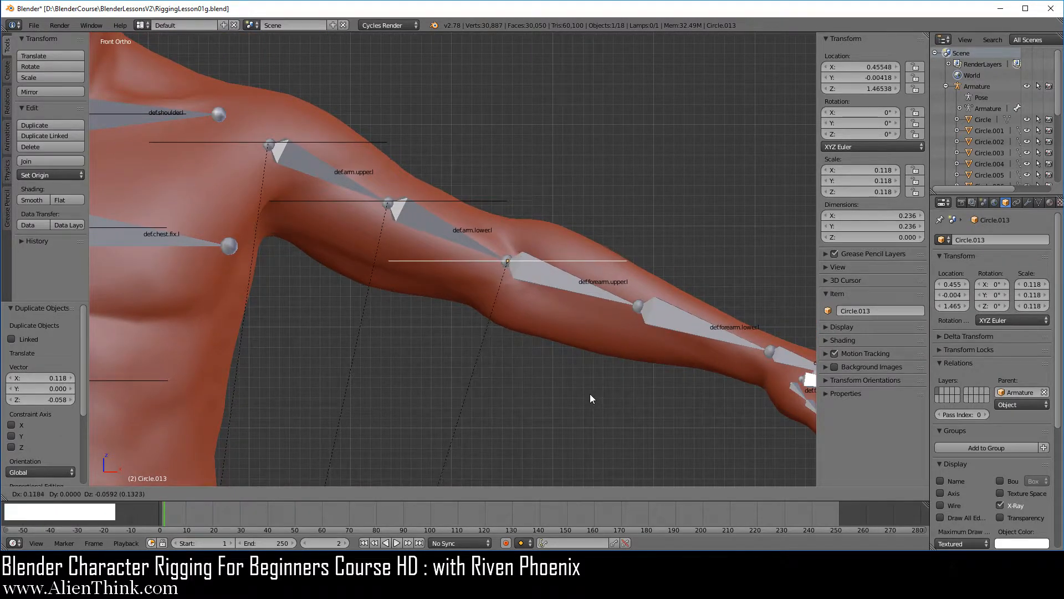
{"action": "left_click", "coordinate": [589, 394]}
{"action": "key", "text": "shift+d"}
{"action": "left_click", "coordinate": [740, 433]}
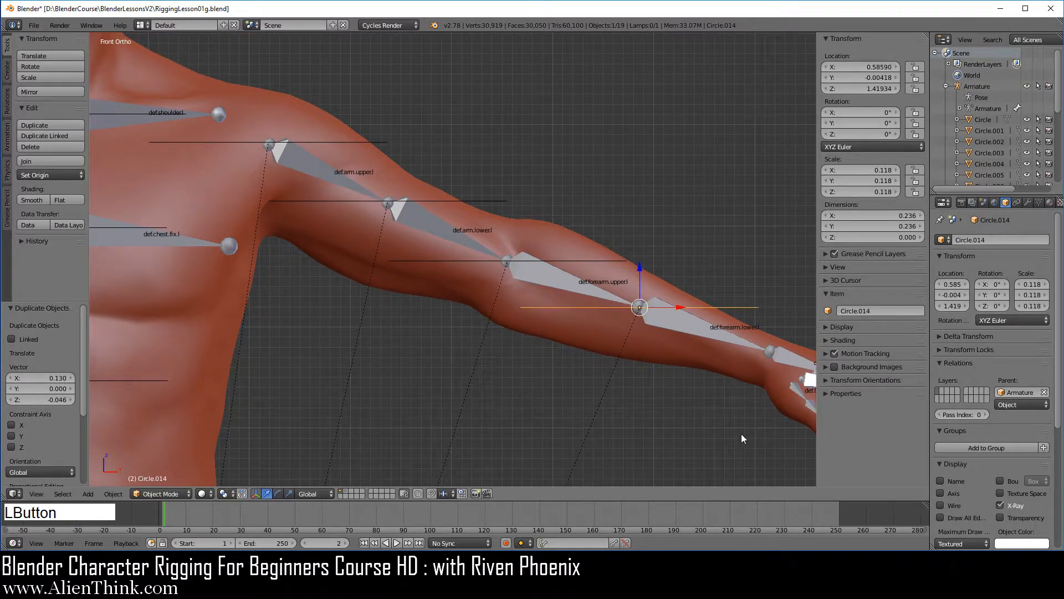
Try a free trackball rotation of the armature to test that all duplicated circles follow it, and cancel it
{"action": "scroll", "coordinate": [636, 331], "scroll_direction": "down", "scroll_amount": 4}
{"action": "middle_click_drag", "start_coordinate": [602, 307], "coordinate": [491, 297]}
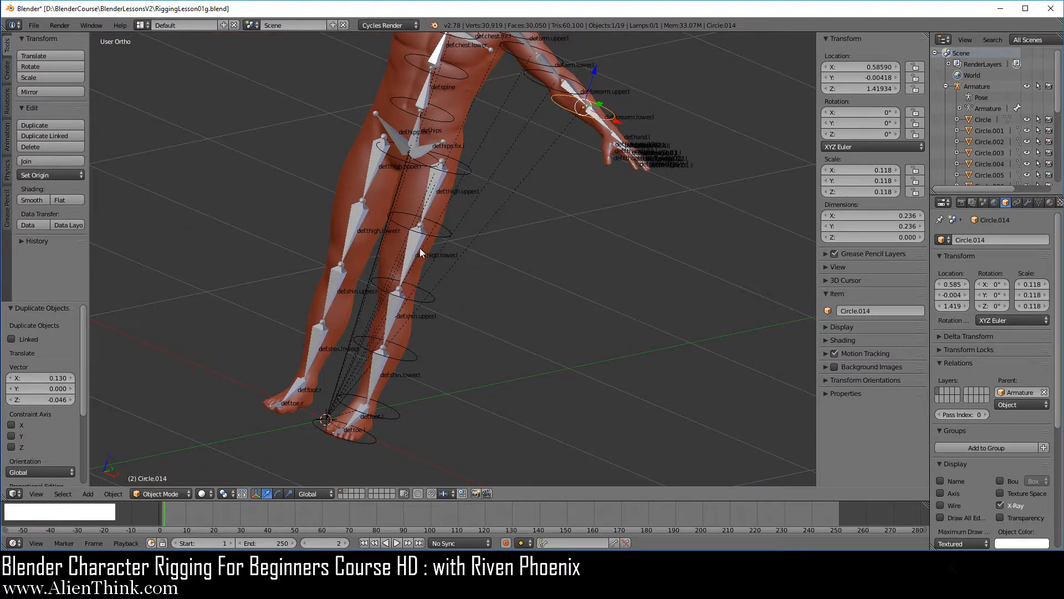
{"action": "middle_click_drag", "start_coordinate": [494, 258], "coordinate": [439, 244]}
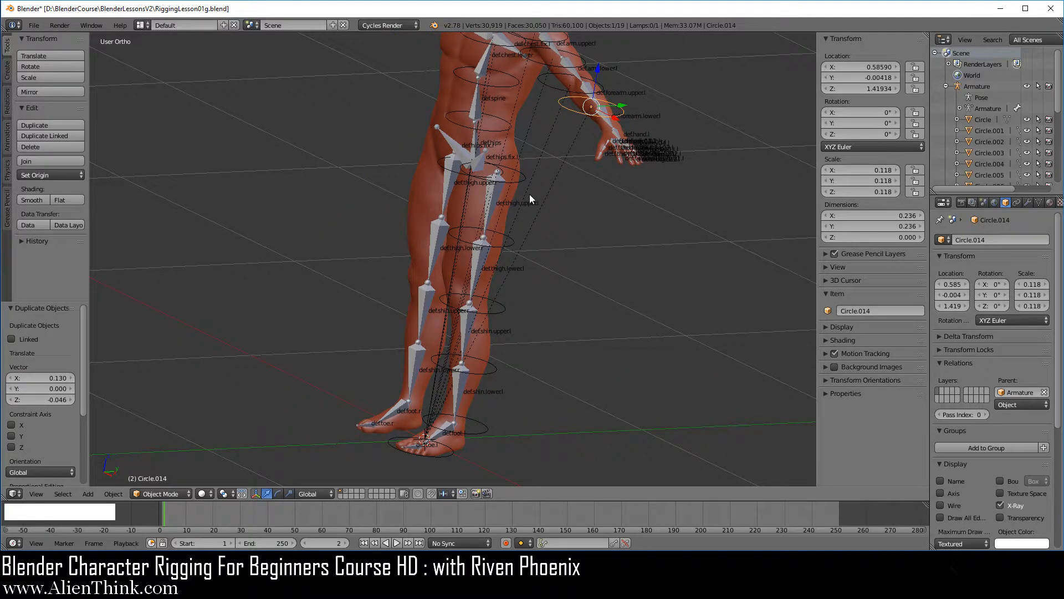
{"action": "left_click", "coordinate": [983, 85]}
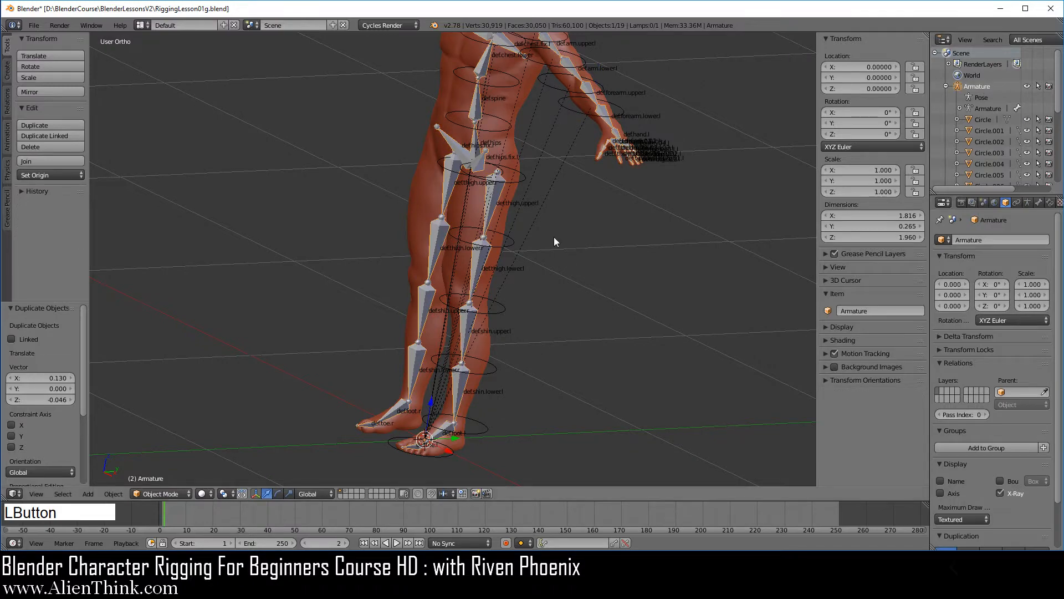
{"action": "middle_click_drag", "start_coordinate": [554, 255], "coordinate": [567, 377], "text": "shift"}
{"action": "key", "text": "r"}
{"action": "key", "text": "r"}
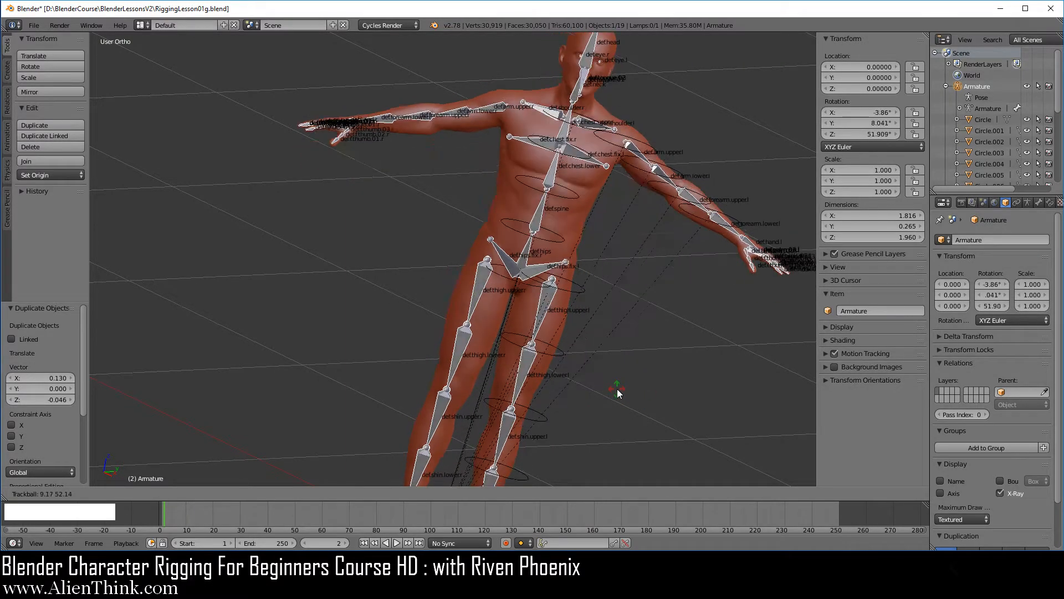
{"action": "right_click", "coordinate": [617, 389]}
Put the armature in Edit Mode and select the def.arm.lower.l bone, viewing the arm from the front
{"action": "middle_click_drag", "start_coordinate": [617, 389], "coordinate": [513, 317], "text": "shift"}
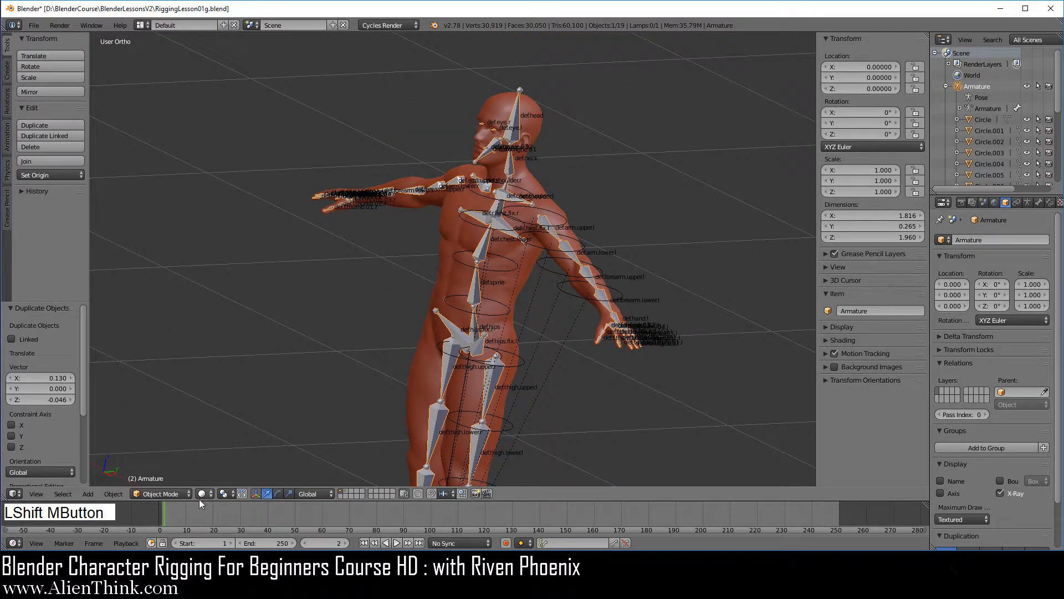
{"action": "left_click", "coordinate": [164, 493]}
{"action": "left_click", "coordinate": [161, 467]}
{"action": "scroll", "coordinate": [416, 277], "scroll_direction": "up", "scroll_amount": 5}
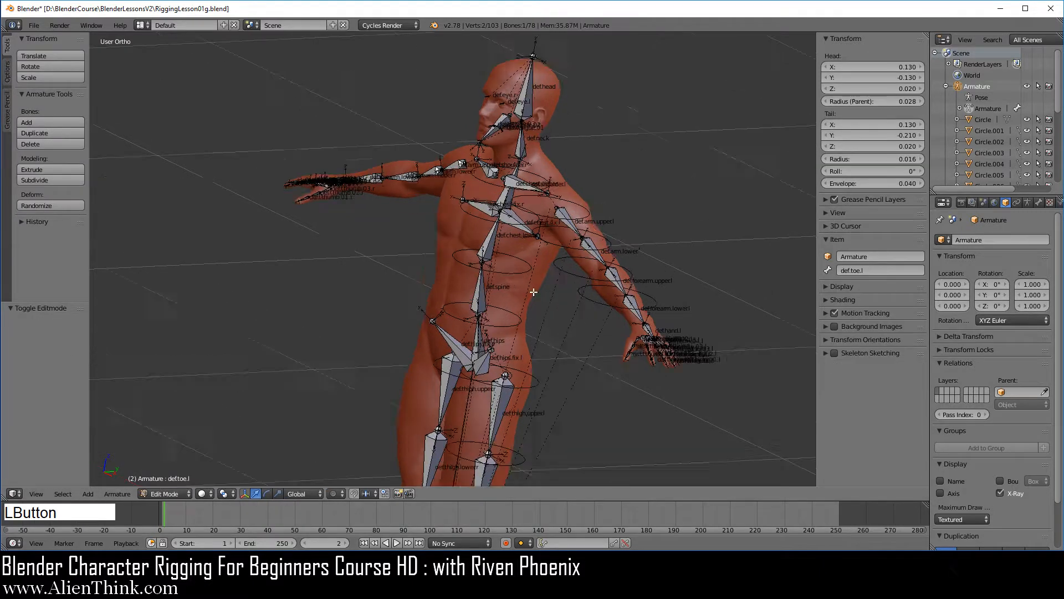
{"action": "middle_click_drag", "start_coordinate": [394, 244], "coordinate": [415, 275], "text": "shift"}
{"action": "scroll", "coordinate": [416, 275], "scroll_direction": "up", "scroll_amount": 3}
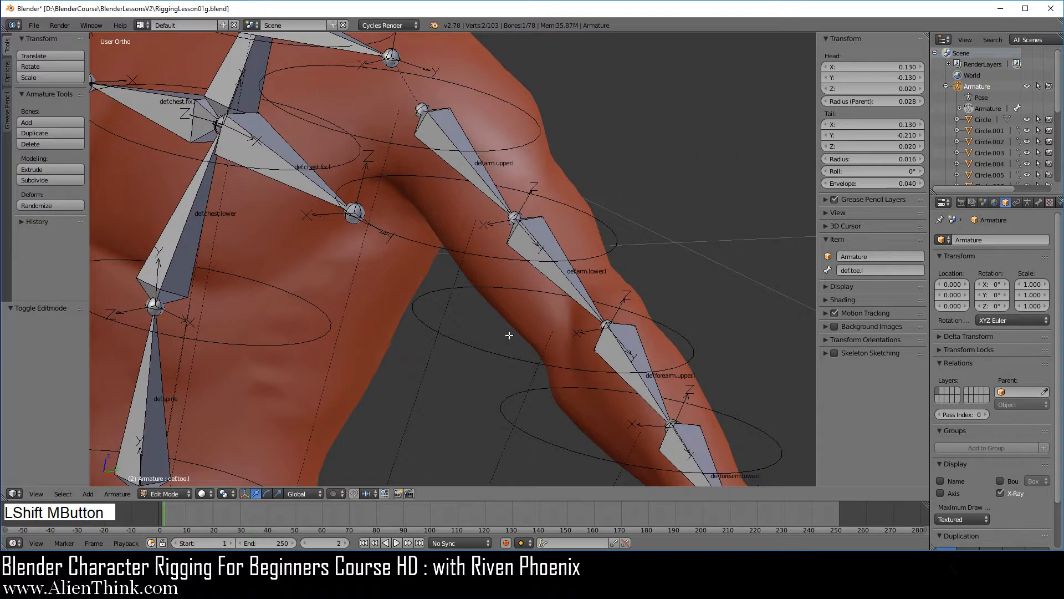
{"action": "right_click", "coordinate": [549, 277]}
{"action": "key", "text": "KP_1"}
{"action": "middle_click_drag", "start_coordinate": [543, 352], "coordinate": [709, 324], "text": "shift"}
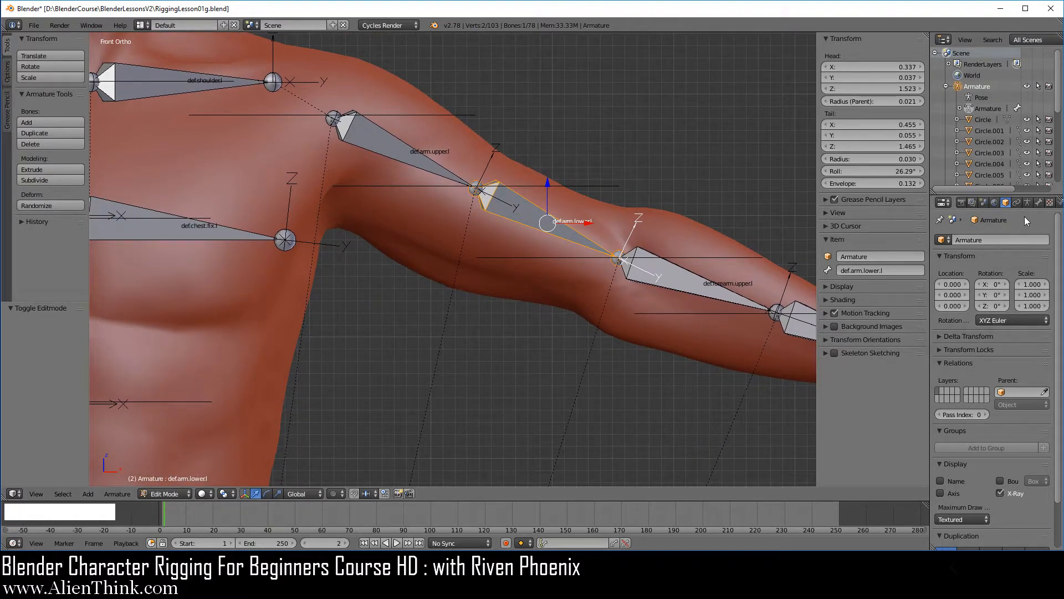
Clear the parent of the def.arm.lower.l bone and then of the def.forearm.upper.l bone to detach them from the arm chain
{"action": "left_click", "coordinate": [1039, 202]}
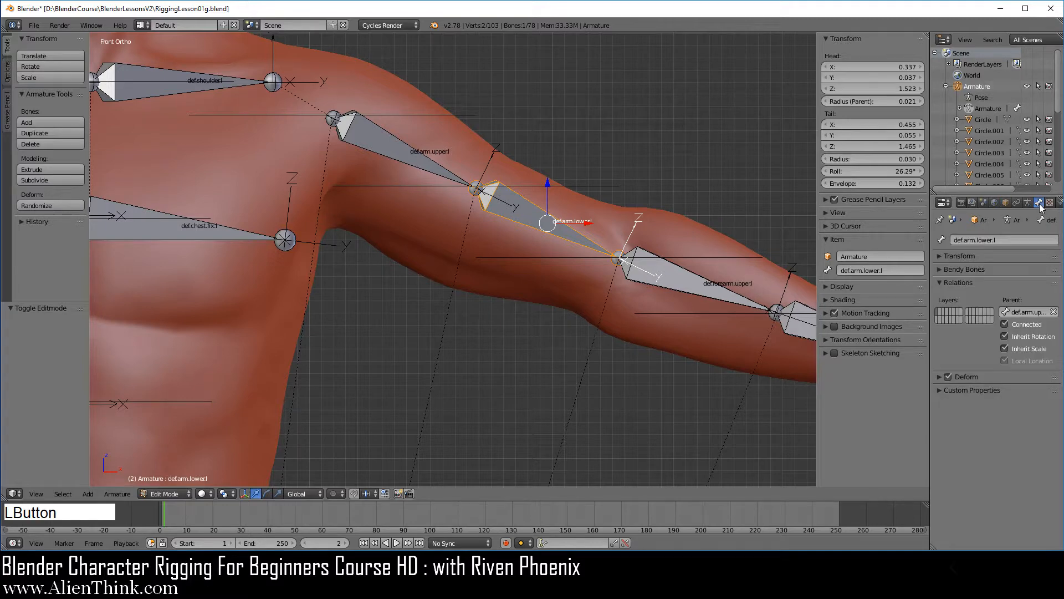
{"action": "left_click", "coordinate": [1053, 312]}
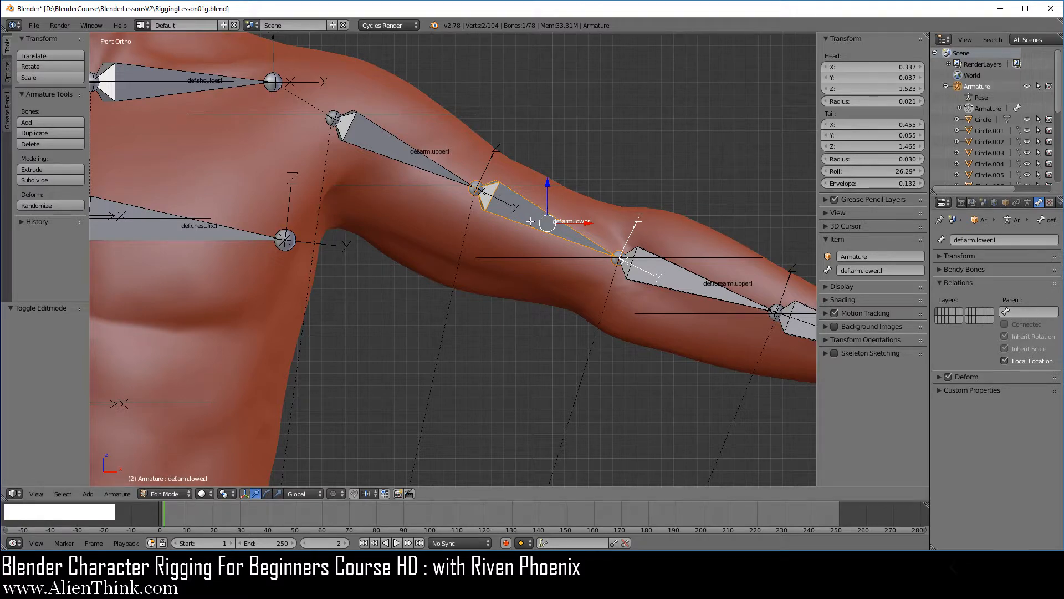
{"action": "key", "text": "g"}
{"action": "right_click", "coordinate": [688, 286]}
{"action": "right_click", "coordinate": [687, 286]}
{"action": "left_click", "coordinate": [1028, 311]}
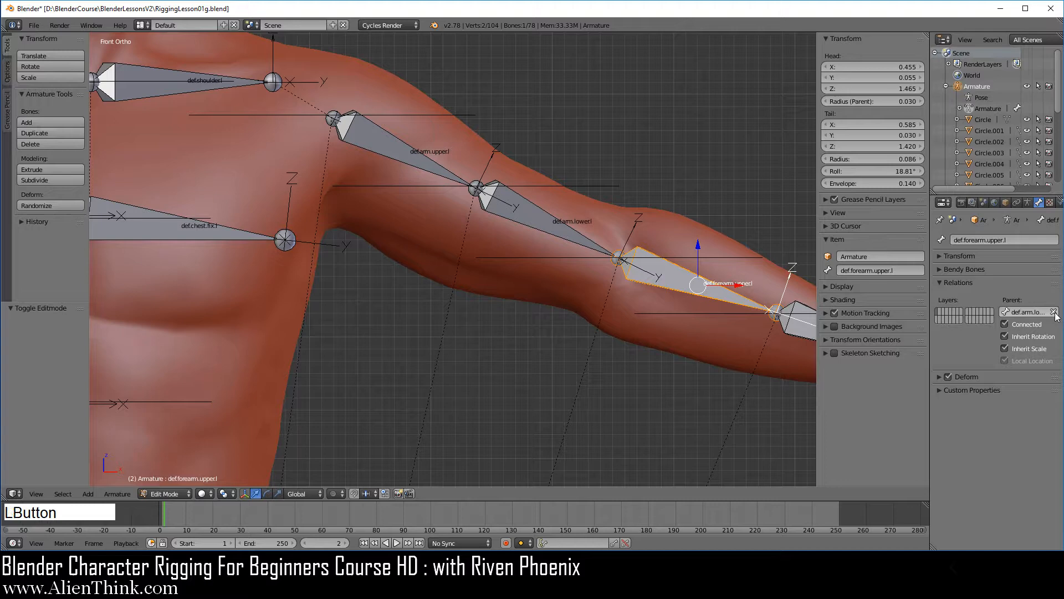
Try moving the def.arm.lower.l bone up and away from the arm to test its detachment, and cancel the move
{"action": "right_click", "coordinate": [529, 232]}
{"action": "key", "text": "g"}
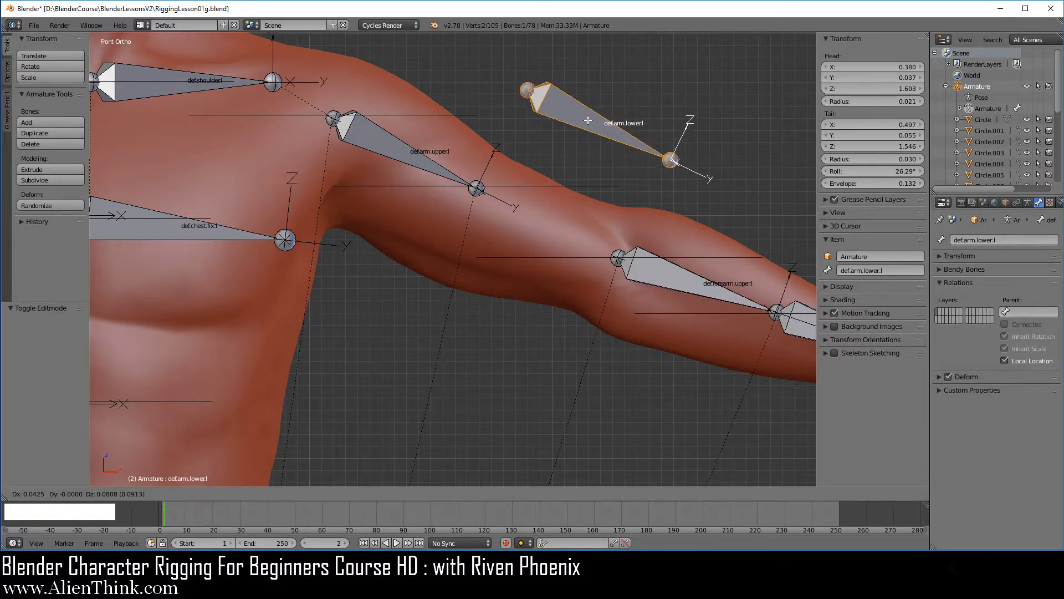
{"action": "right_click", "coordinate": [588, 120]}
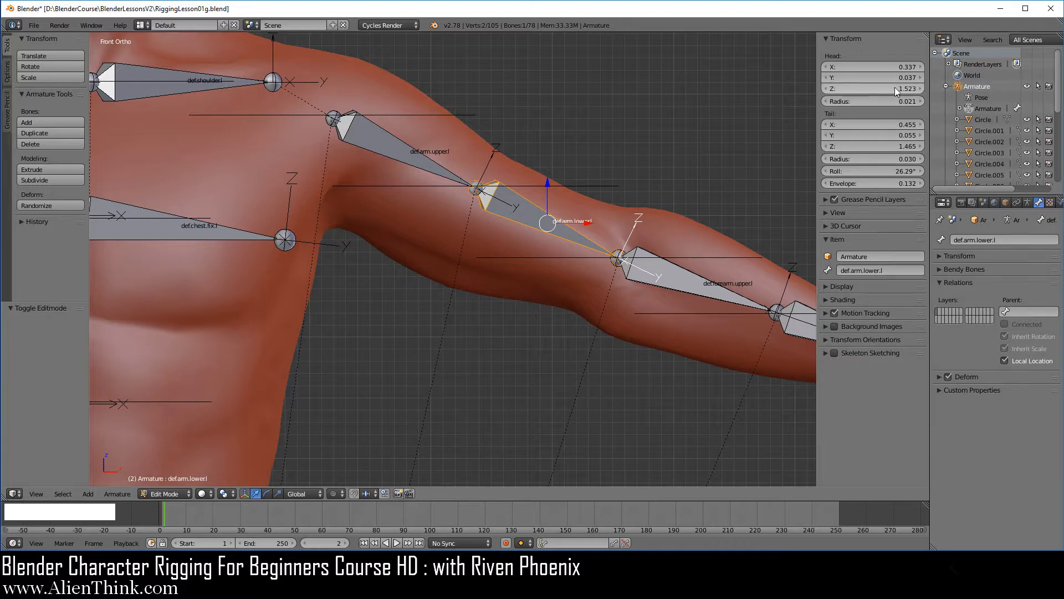
Copy the head Z value 1.523 of def.arm.lower.l to its tail Z and set the bone's roll to 0°
{"action": "key", "text": "ctrl"}
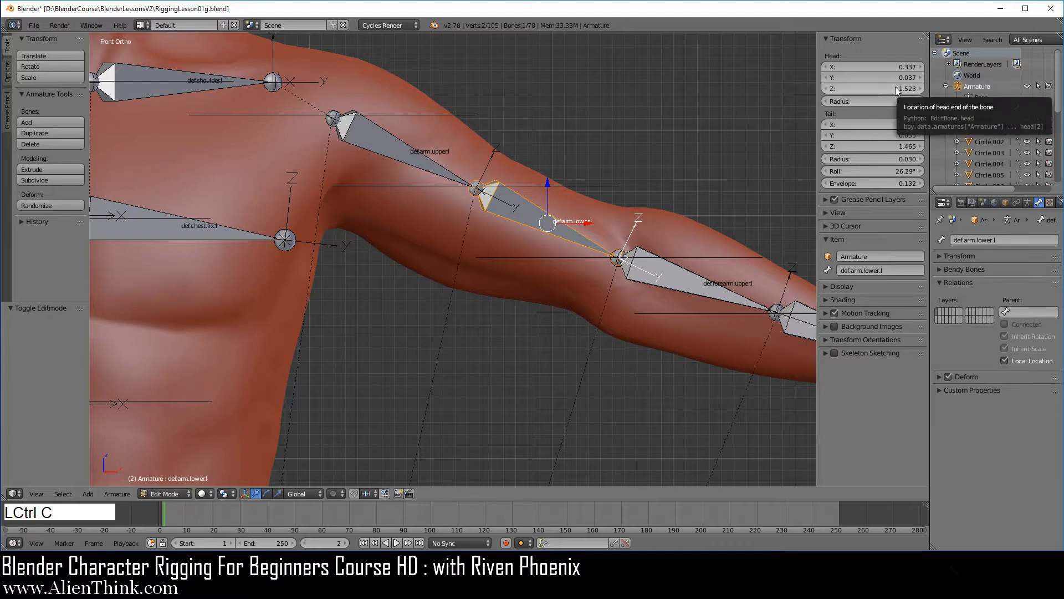
{"action": "key", "text": "ctrl"}
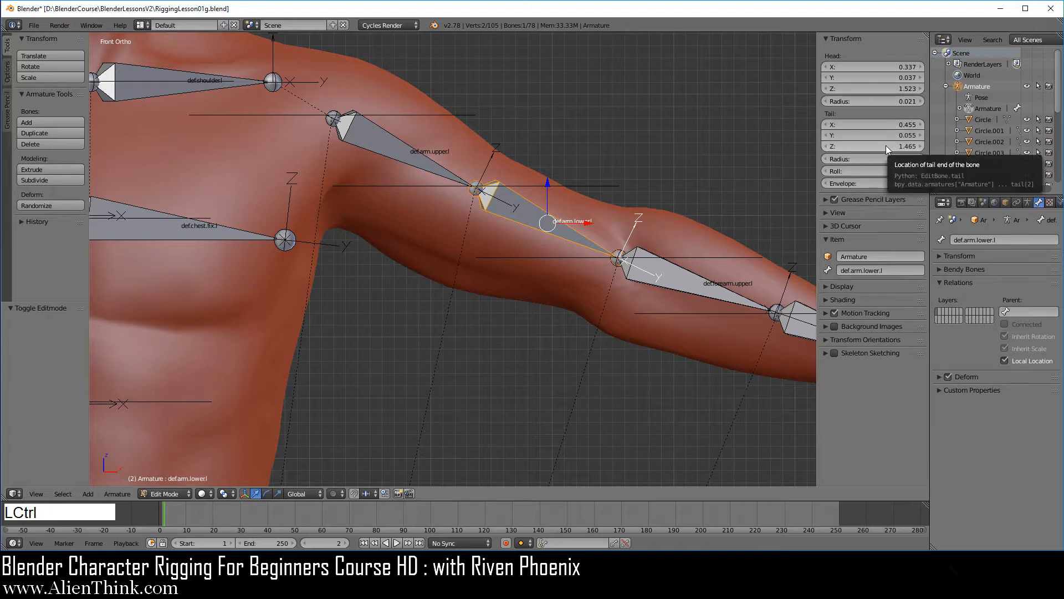
{"action": "type", "text": "1.523"}
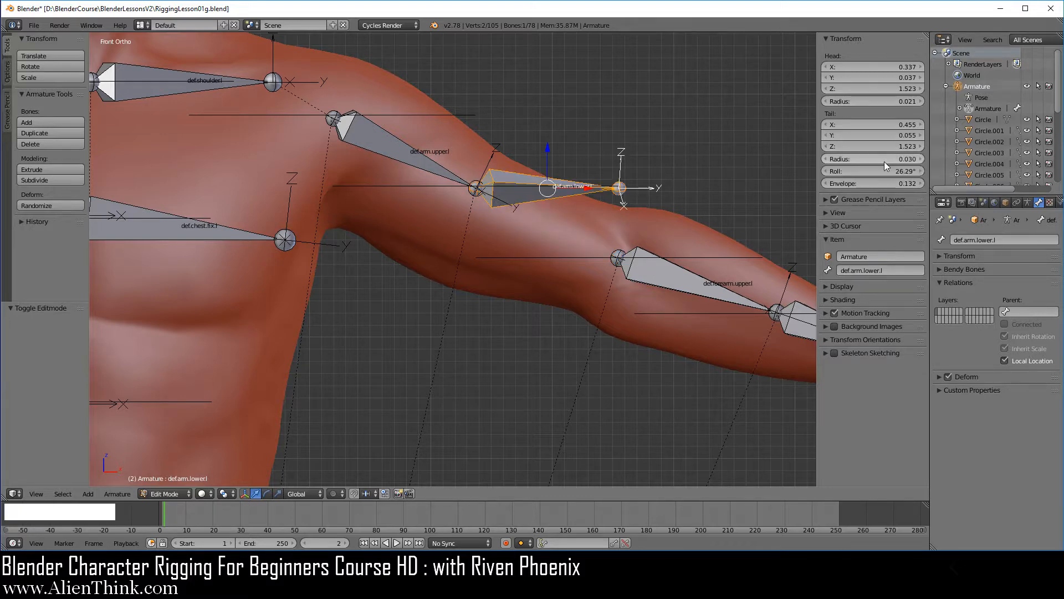
{"action": "left_click", "coordinate": [882, 171]}
{"action": "type", "text": "0"}
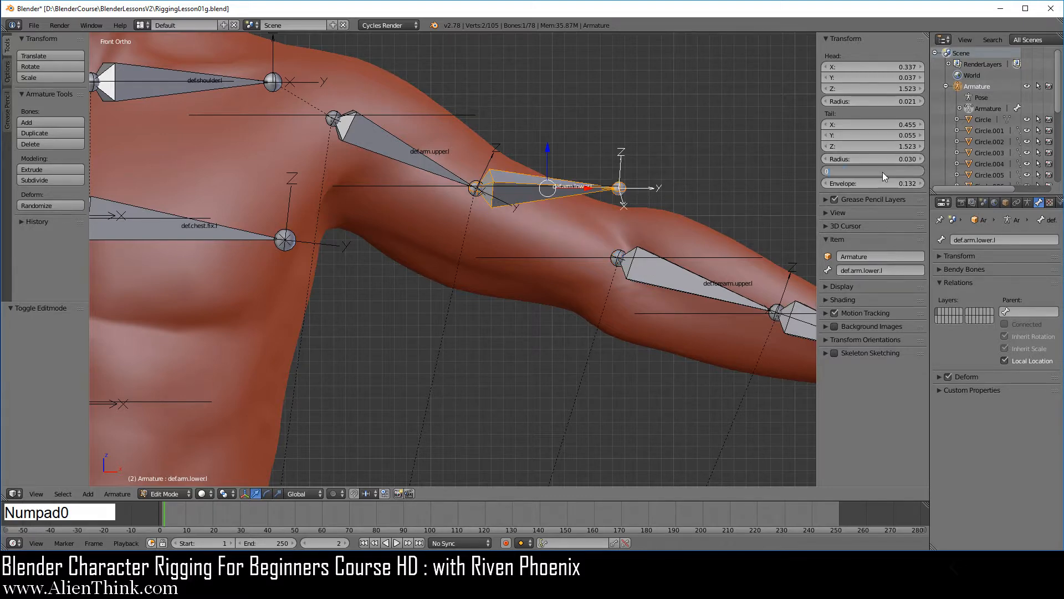
{"action": "key", "text": "Return"}
Adjust the roll of def.arm.lower.l to about 10.1° and examine its axes from an angle
{"action": "middle_click_drag", "start_coordinate": [530, 239], "coordinate": [472, 273]}
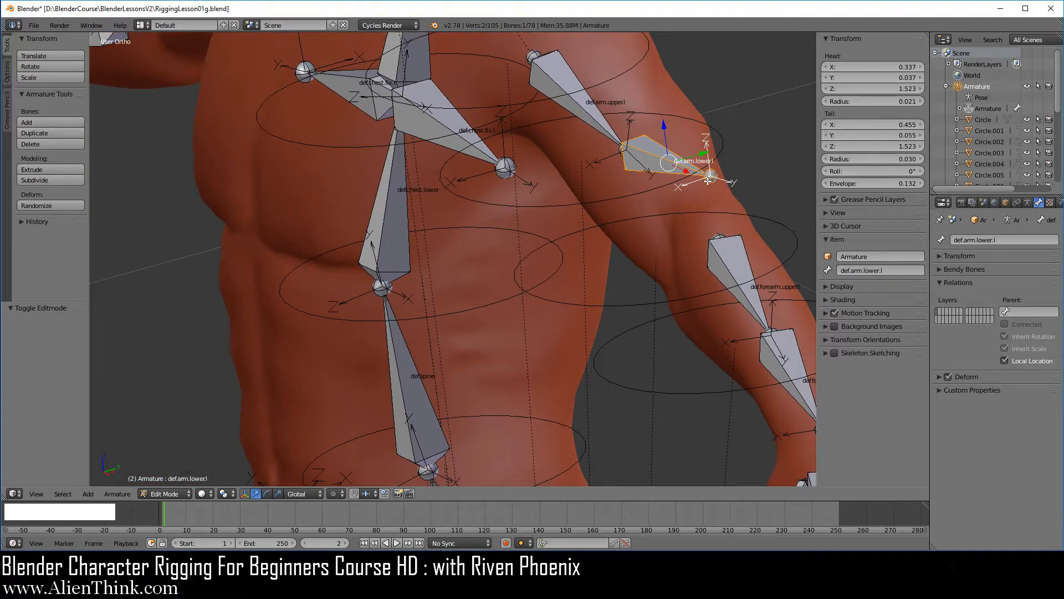
{"action": "middle_click_drag", "start_coordinate": [609, 244], "coordinate": [554, 266]}
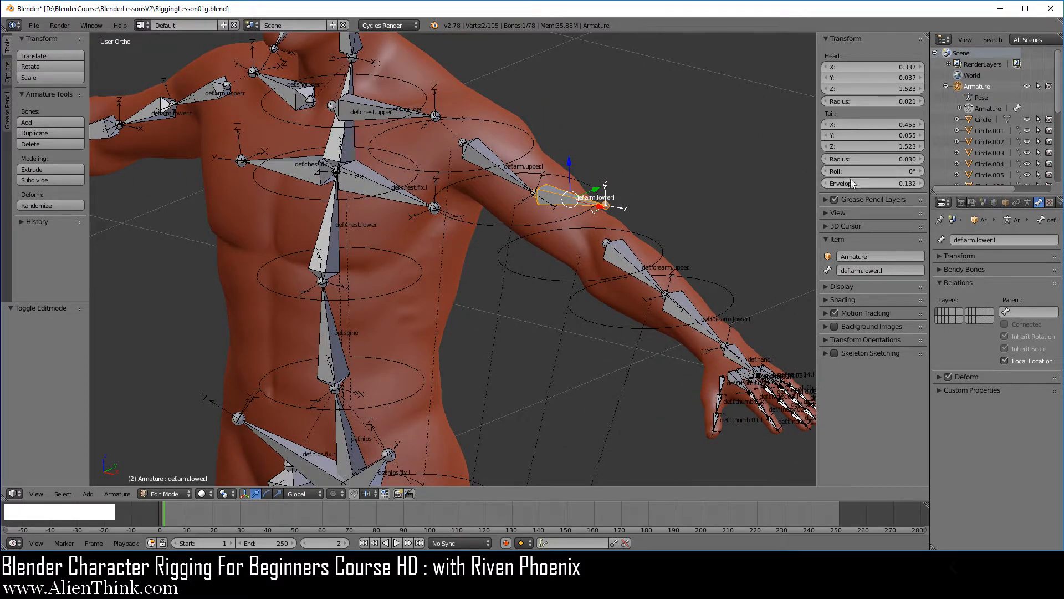
{"action": "mouse_move", "coordinate": [863, 168]}
{"action": "left_mouse_down"}
{"action": "mouse_move", "coordinate": [877, 168]}
{"action": "mouse_move", "coordinate": [868, 172]}
{"action": "left_mouse_up"}
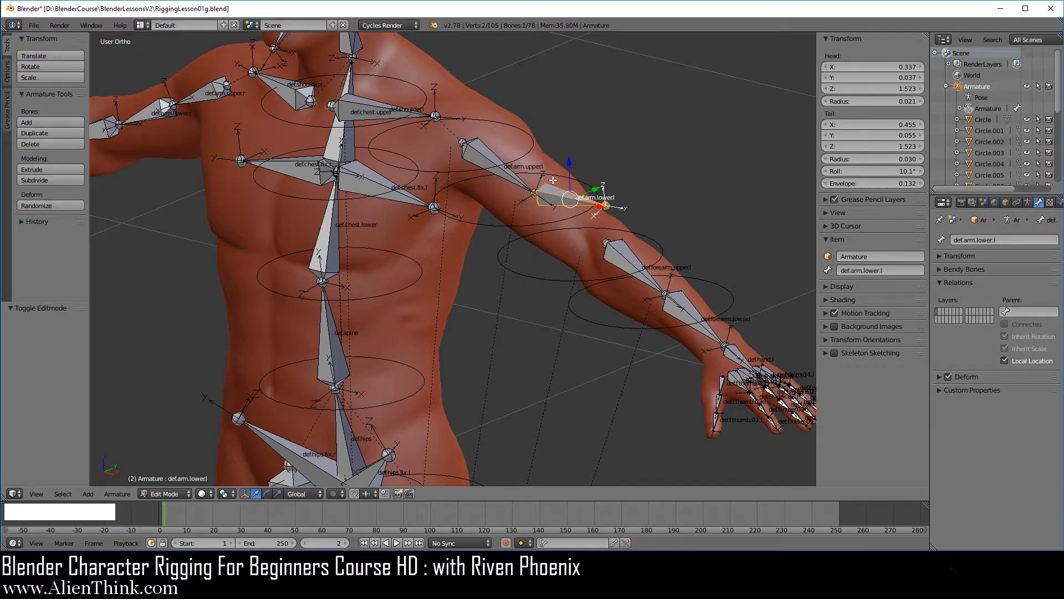
{"action": "scroll", "coordinate": [575, 215], "scroll_direction": "up", "scroll_amount": 4}
{"action": "middle_click_drag", "start_coordinate": [580, 221], "coordinate": [456, 276], "text": "shift"}
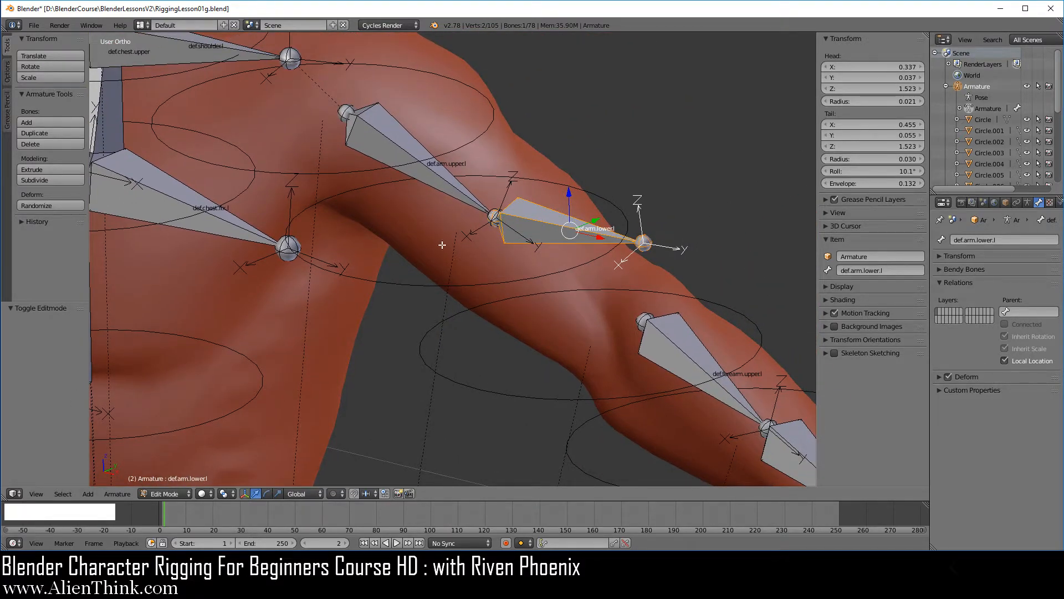
{"action": "middle_click_drag", "start_coordinate": [442, 242], "coordinate": [526, 283], "text": "shift"}
Select the def.eye.l bone in the right side view and set its roll to 0°
{"action": "key", "text": "KP_3"}
{"action": "middle_click_drag", "start_coordinate": [622, 179], "coordinate": [501, 242], "text": "shift"}
{"action": "right_click", "coordinate": [529, 194]}
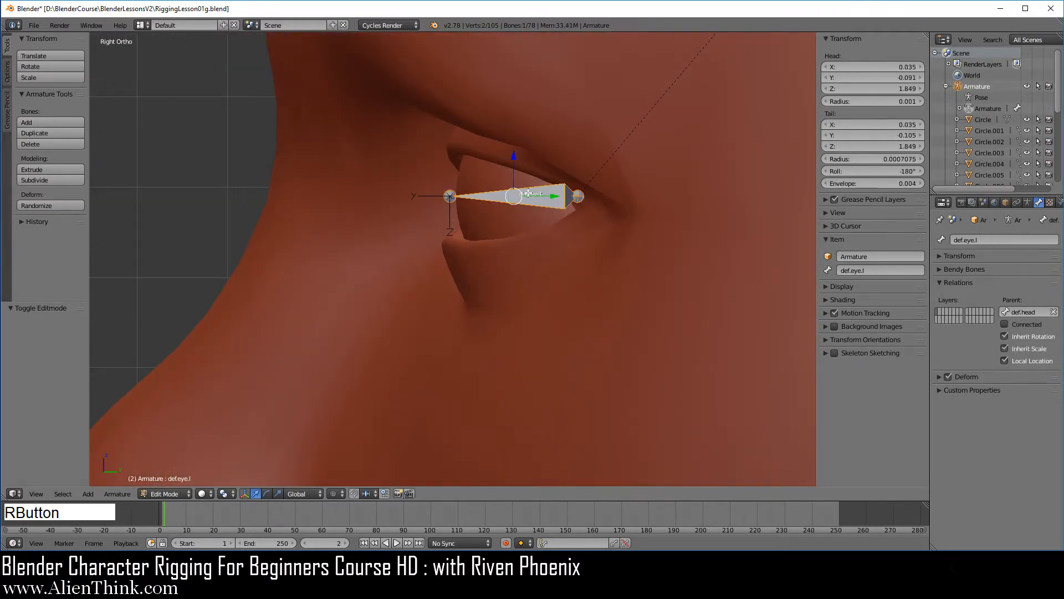
{"action": "left_click", "coordinate": [894, 170]}
{"action": "type", "text": "0"}
{"action": "key", "text": "KP_Enter"}
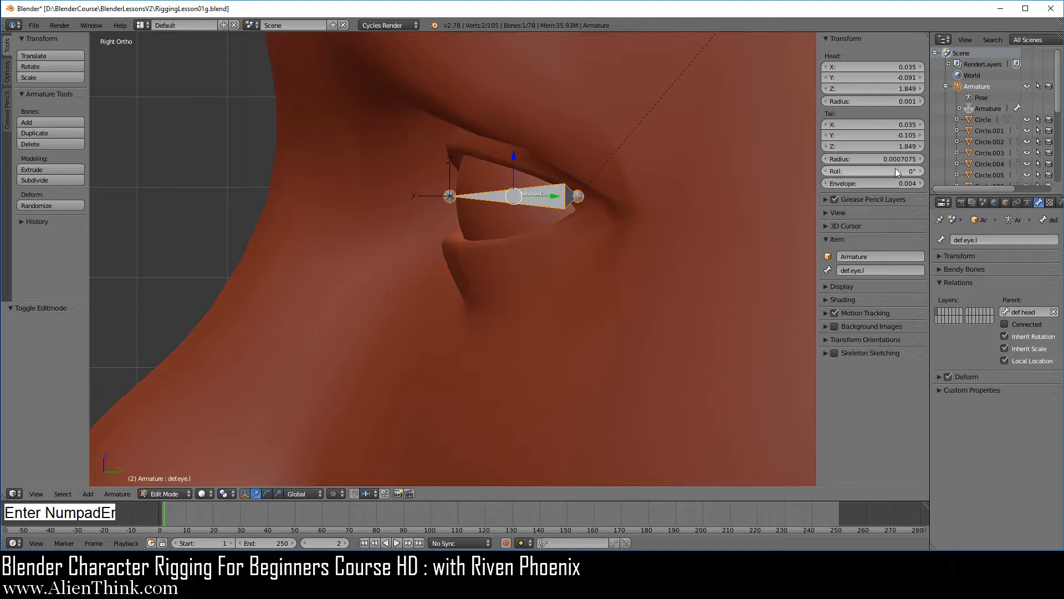
Copy the head Z value 1.849 of def.eye.l to its tail Z and compare its axes with those of def.eye.r
{"action": "scroll", "coordinate": [586, 240], "scroll_direction": "up", "scroll_amount": 4}
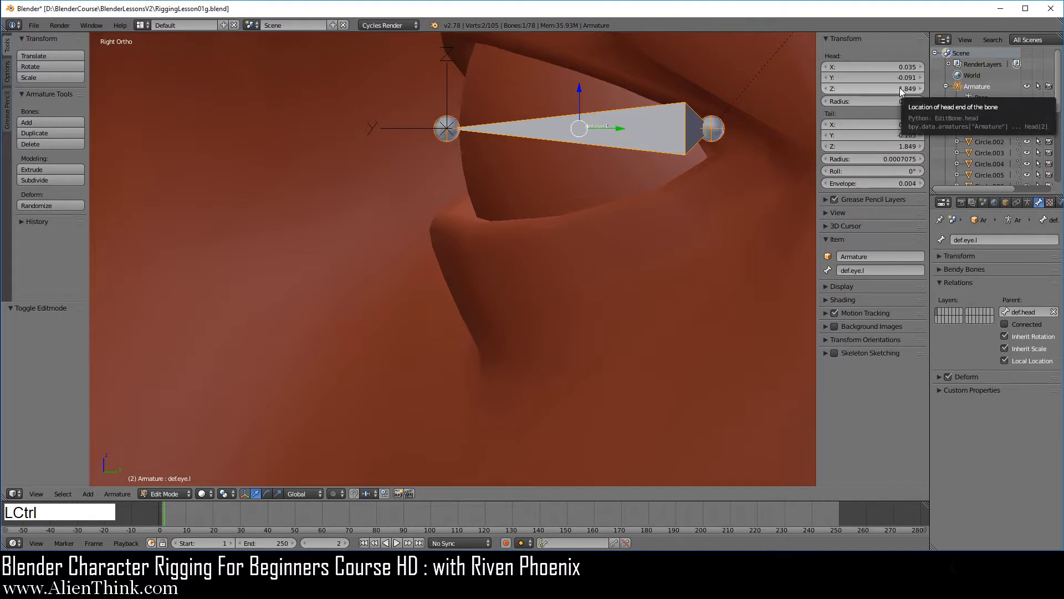
{"action": "key", "text": "ctrl+c"}
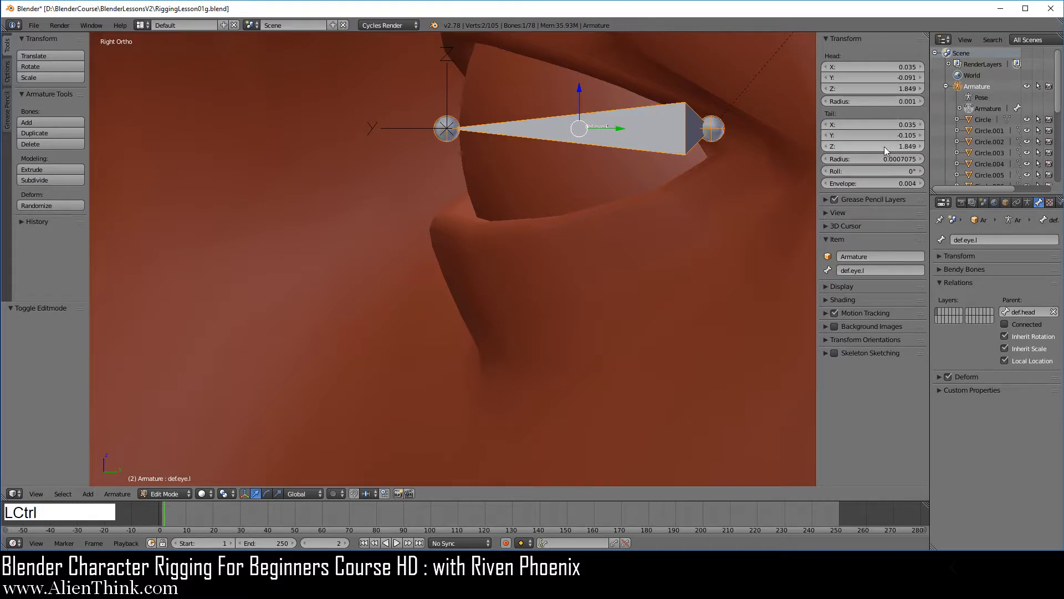
{"action": "key", "text": "ctrl+v"}
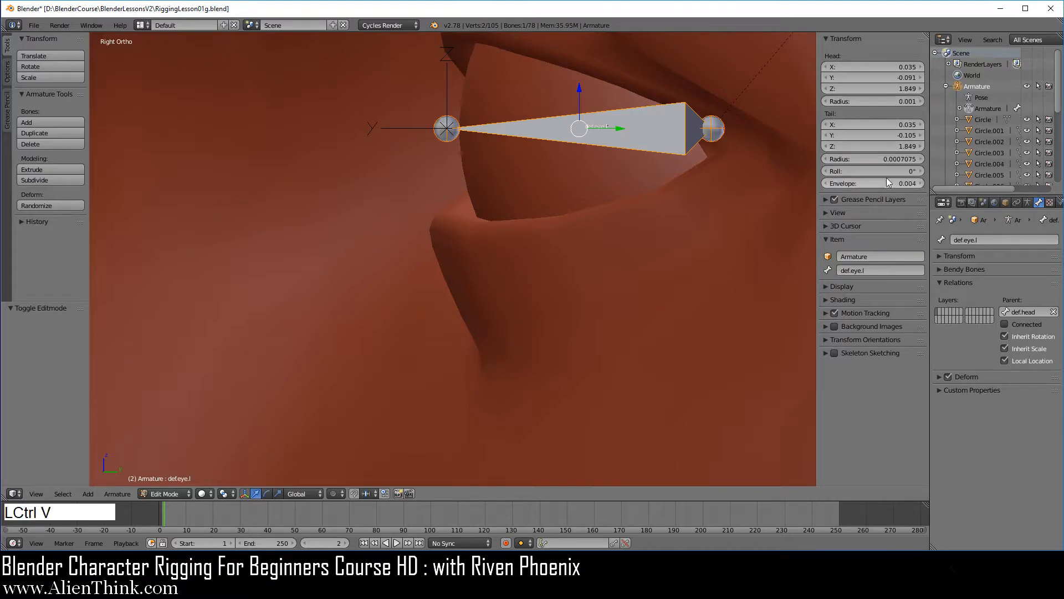
{"action": "scroll", "coordinate": [506, 228], "scroll_direction": "down", "scroll_amount": 2}
{"action": "middle_click_drag", "start_coordinate": [506, 228], "coordinate": [475, 260]}
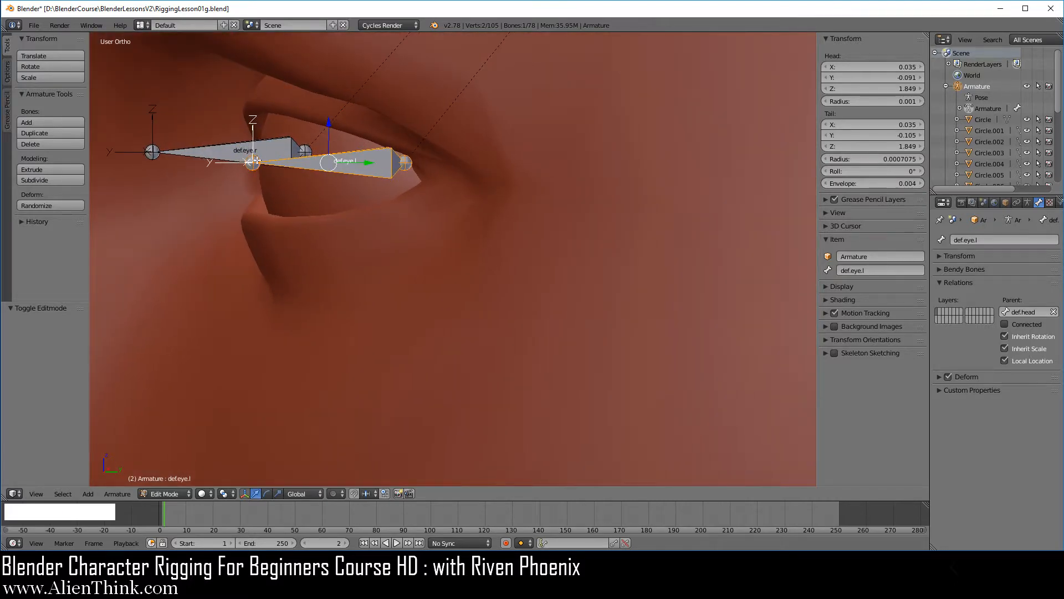
{"action": "key", "text": "KP_Decimal"}
{"action": "middle_click_drag", "start_coordinate": [388, 277], "coordinate": [528, 294]}
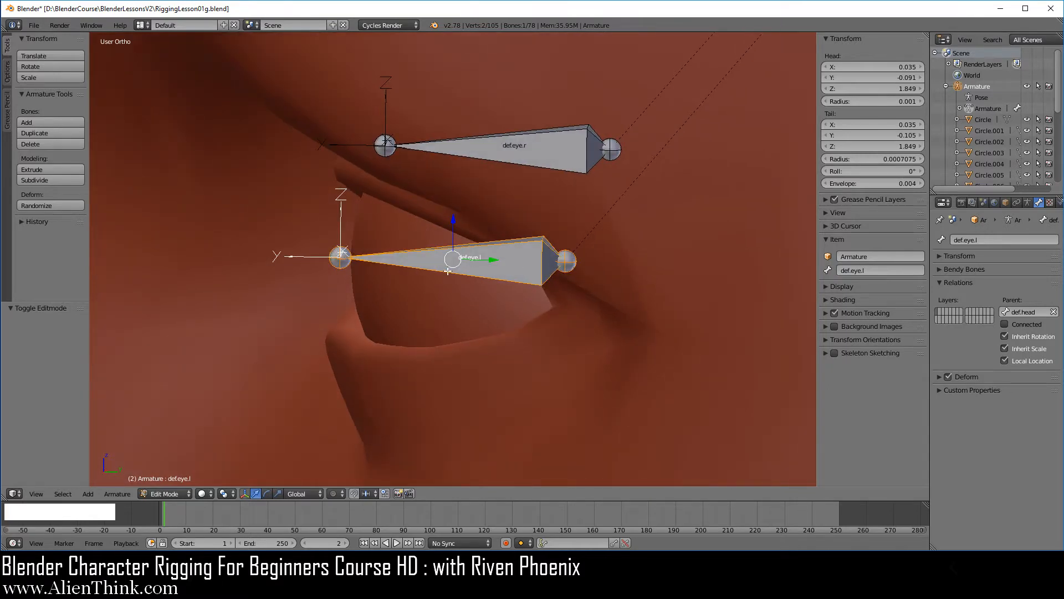
Select the tail of def.eye.l in the right side view and nudge it along Z by about -0.0000324
{"action": "key", "text": "KP_3"}
{"action": "scroll", "coordinate": [416, 262], "scroll_direction": "up", "scroll_amount": 5}
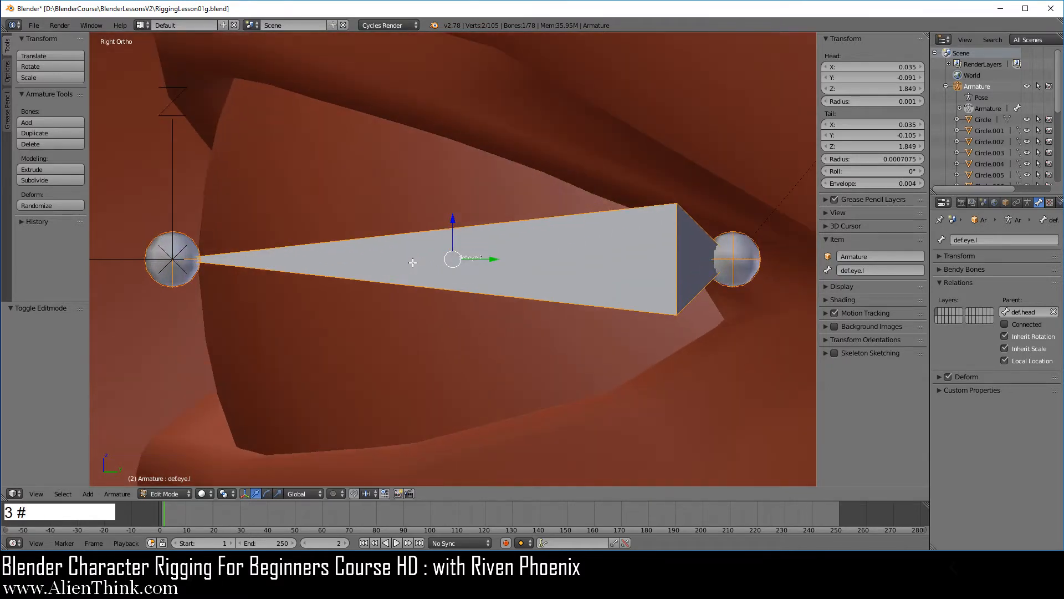
{"action": "middle_click_drag", "start_coordinate": [416, 262], "coordinate": [577, 236], "text": "shift"}
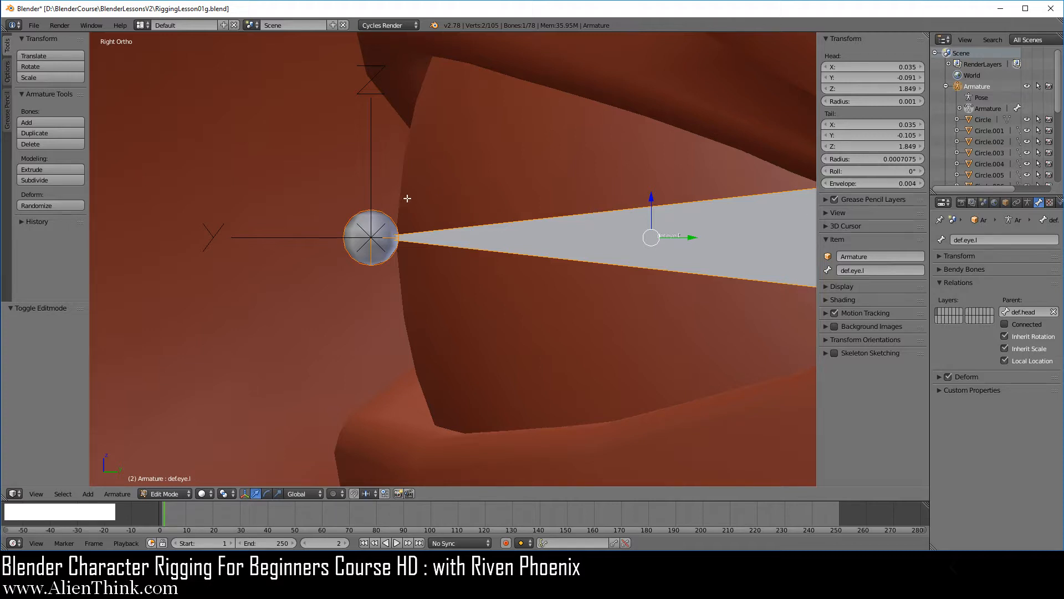
{"action": "right_click", "coordinate": [379, 211]}
{"action": "right_click", "coordinate": [379, 211]}
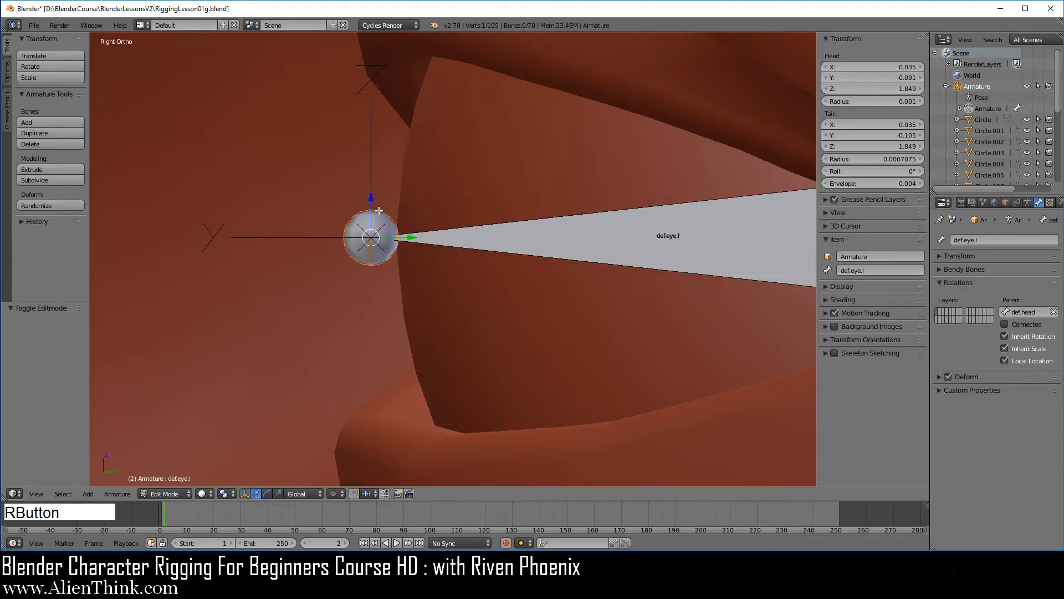
{"action": "scroll", "coordinate": [377, 222], "scroll_direction": "up", "scroll_amount": 3}
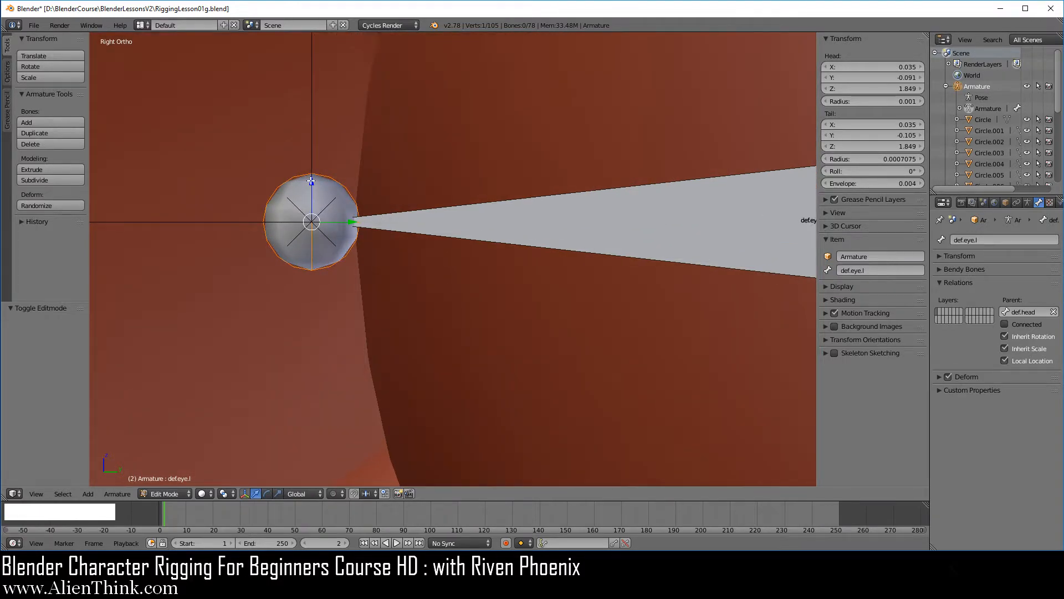
{"action": "left_click_drag", "start_coordinate": [310, 178], "coordinate": [312, 183]}
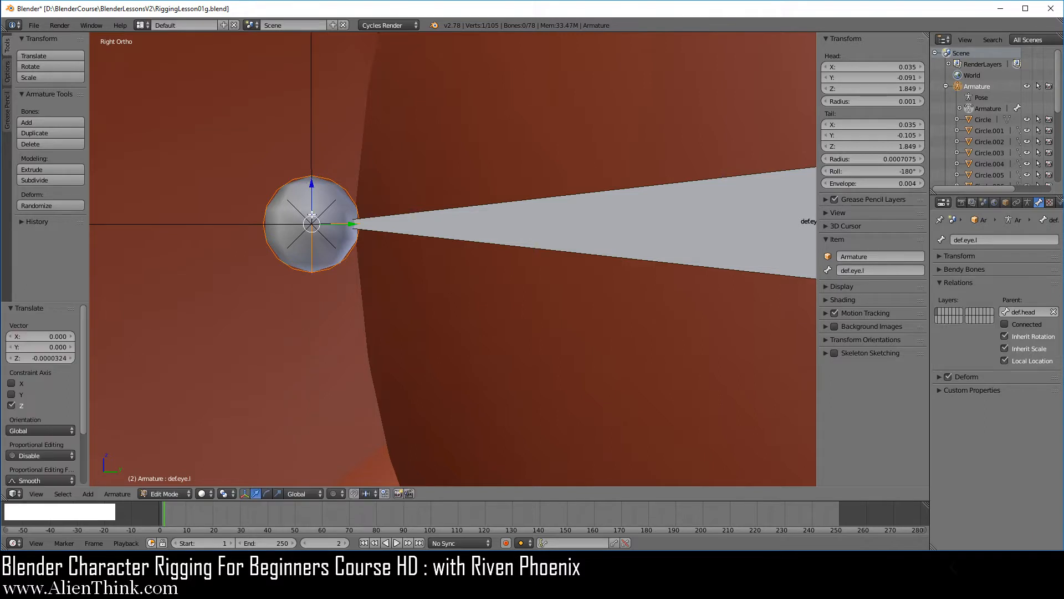
Select the whole def.eye.l bone, set its roll to 0°, and check the direction of its Z axis from an angle
{"action": "scroll", "coordinate": [581, 281], "scroll_direction": "down", "scroll_amount": 4}
{"action": "right_click", "coordinate": [623, 247]}
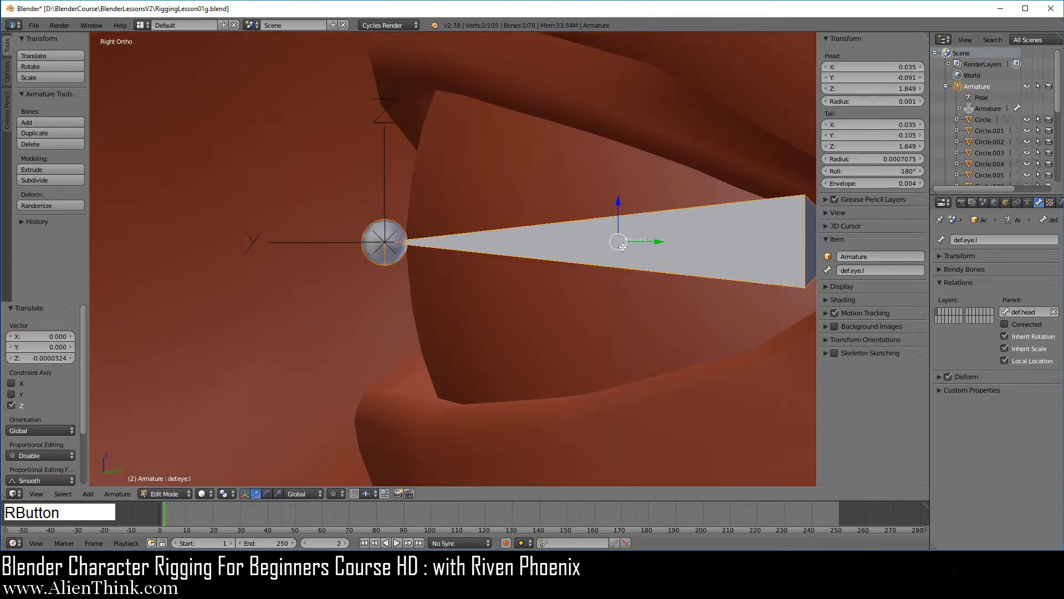
{"action": "left_click", "coordinate": [900, 170]}
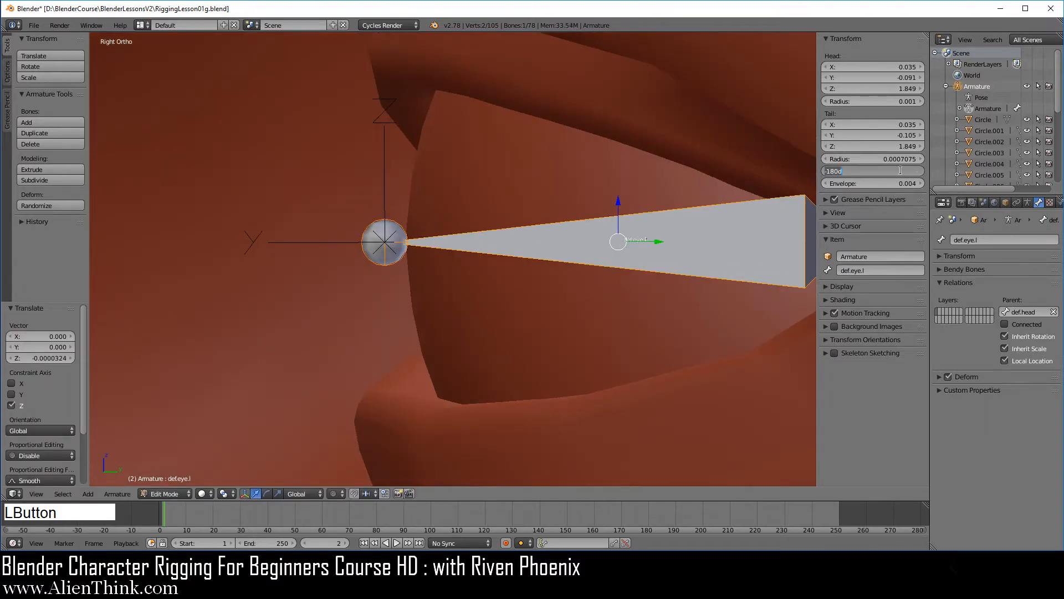
{"action": "type", "text": "0"}
{"action": "key", "text": "Return"}
{"action": "middle_click_drag", "start_coordinate": [403, 250], "coordinate": [417, 313]}
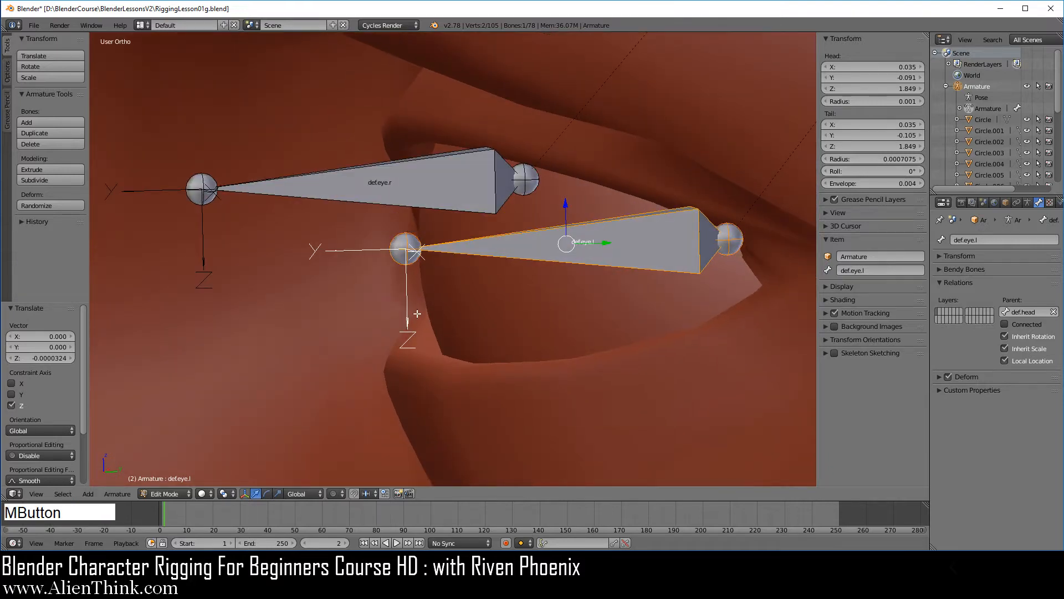
Set the roll of def.eye.l to 180° and view the whole head
{"action": "left_click", "coordinate": [907, 172]}
{"action": "type", "text": "180"}
{"action": "key", "text": "Return"}
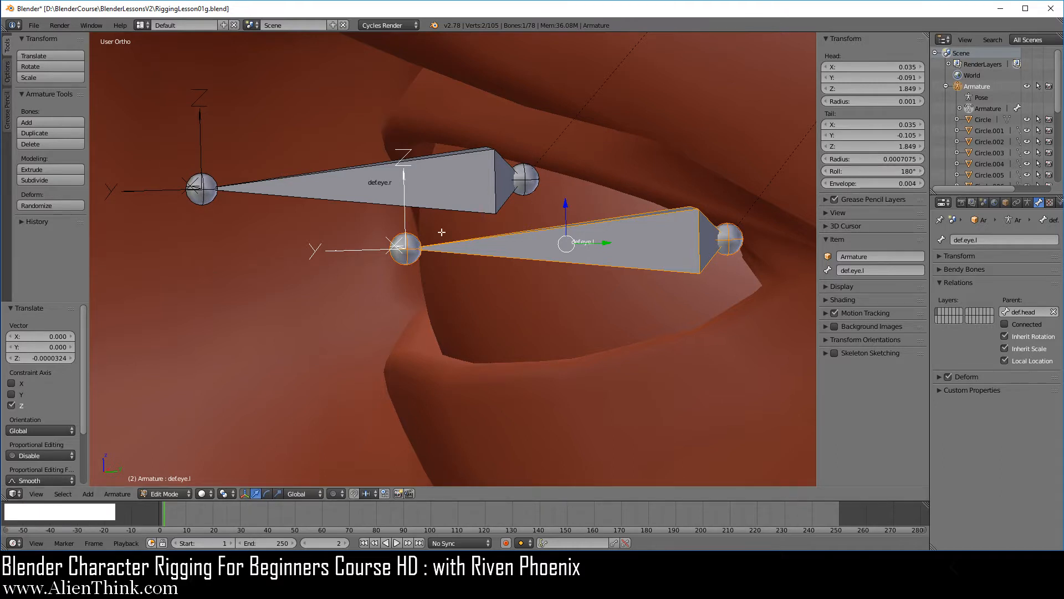
{"action": "scroll", "coordinate": [540, 274], "scroll_direction": "down", "scroll_amount": 4}
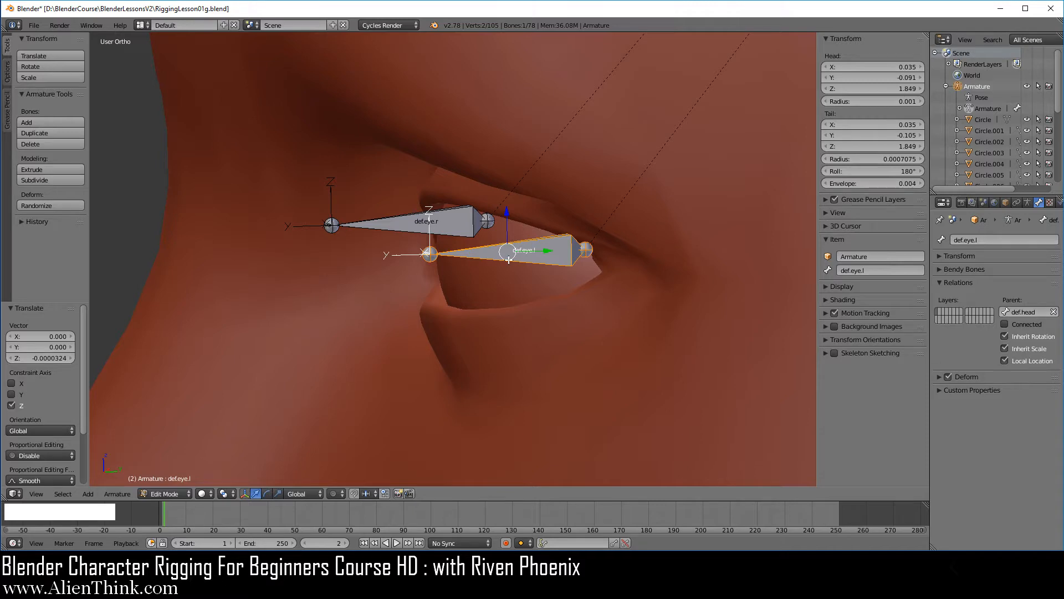
{"action": "scroll", "coordinate": [509, 259], "scroll_direction": "down", "scroll_amount": 5}
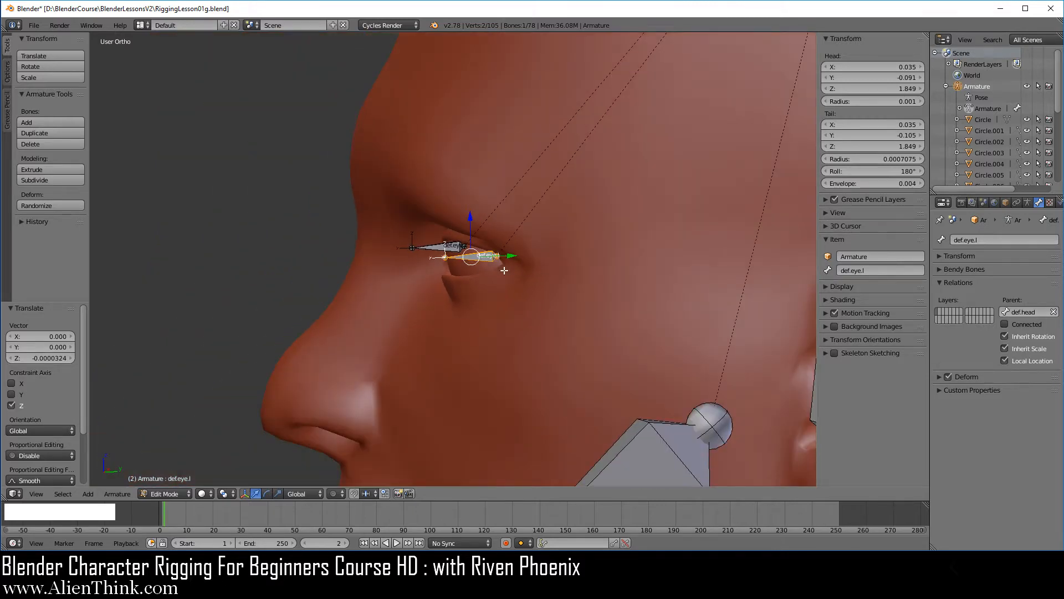
{"action": "scroll", "coordinate": [504, 270], "scroll_direction": "down", "scroll_amount": 2}
Reopen the recent file RiggingLesson01g.blend without saving the demonstration changes
{"action": "left_click", "coordinate": [33, 25]}
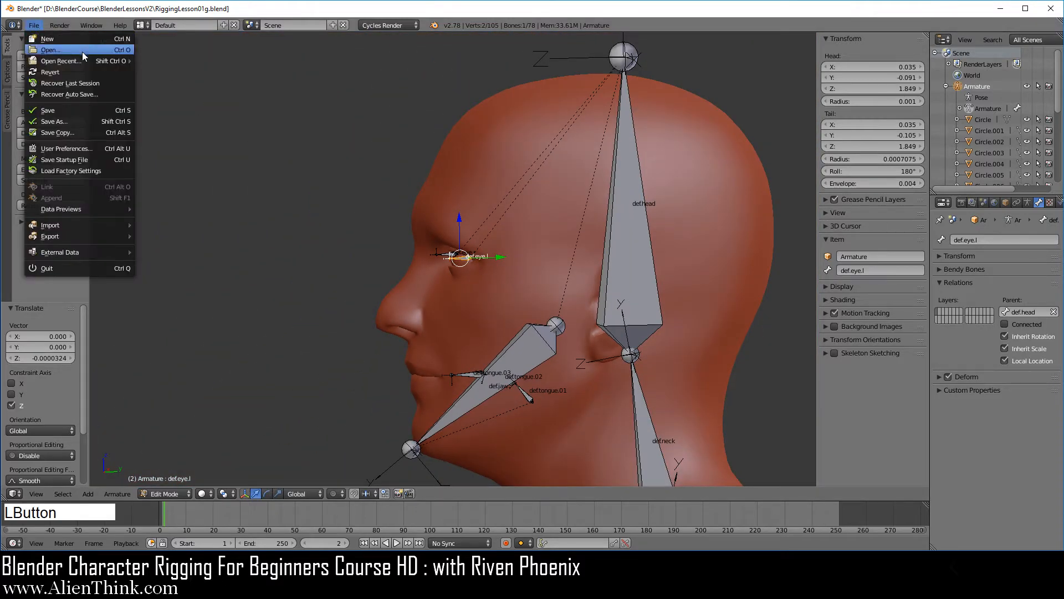
{"action": "mouse_move", "coordinate": [85, 61]}
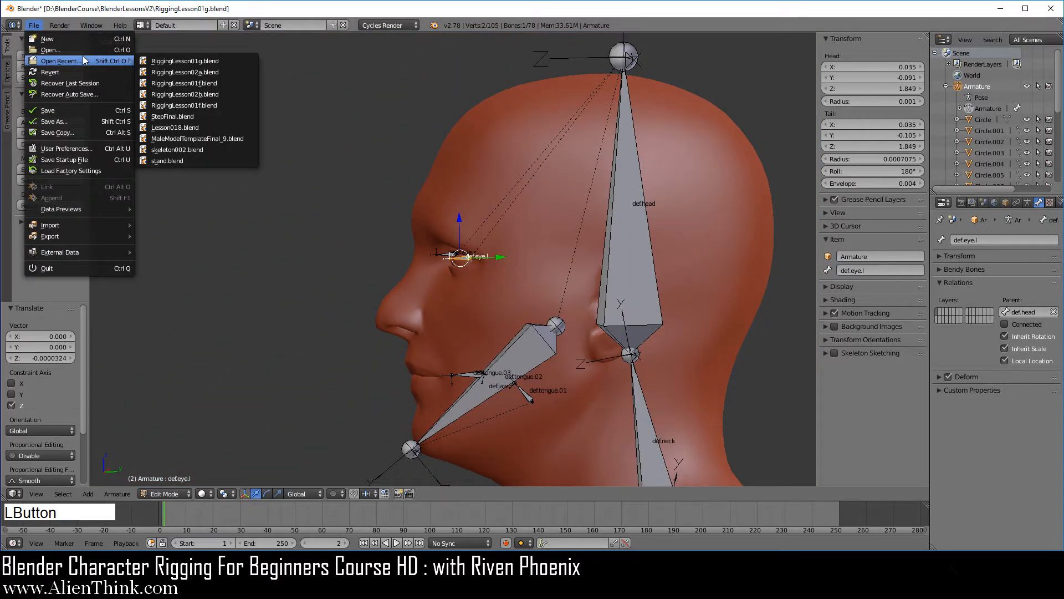
{"action": "left_click", "coordinate": [225, 60]}
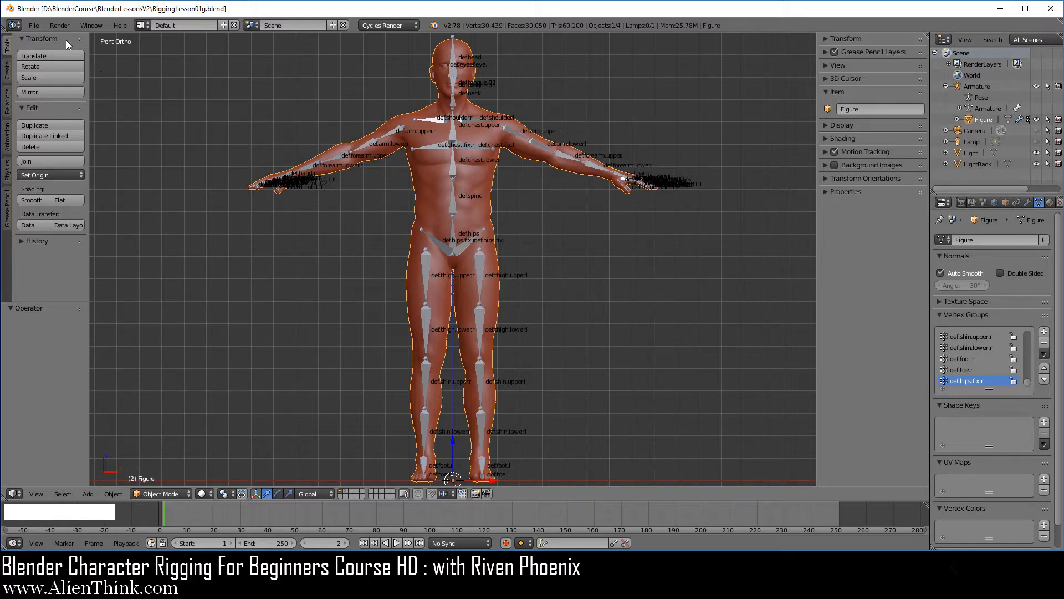
Open RiggingLesson01f.blend from the BlenderLessonsV2 folder and set the pivot point to Median Point
{"action": "left_click", "coordinate": [39, 26]}
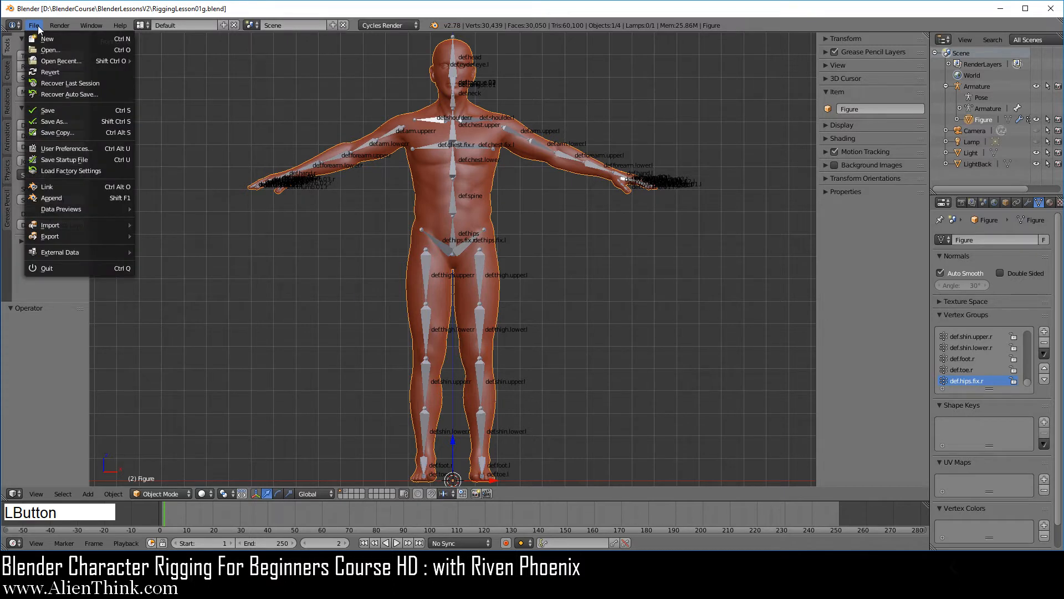
{"action": "left_click", "coordinate": [51, 50]}
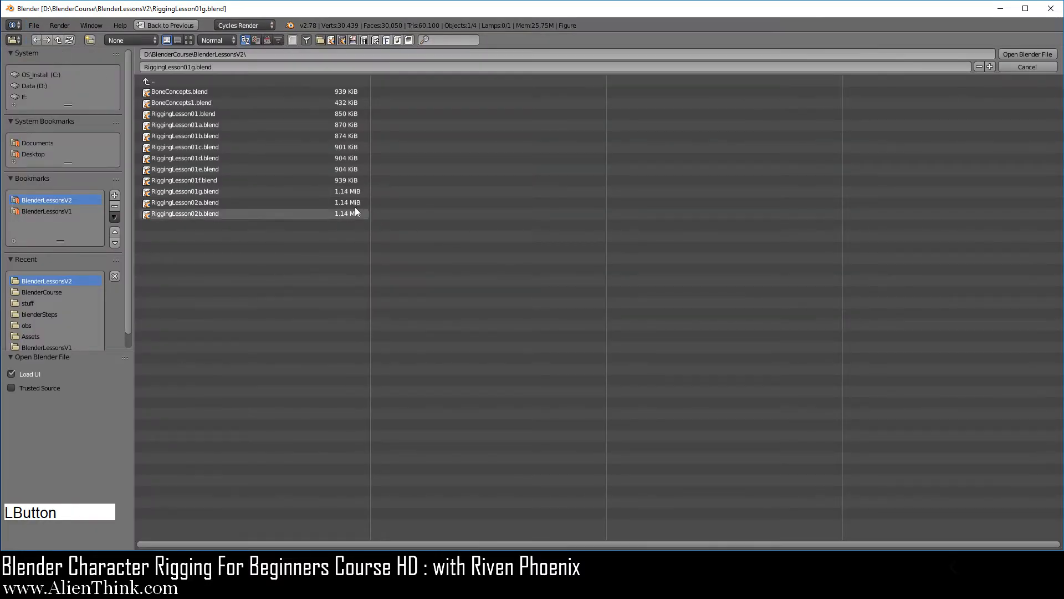
{"action": "left_click", "coordinate": [200, 178]}
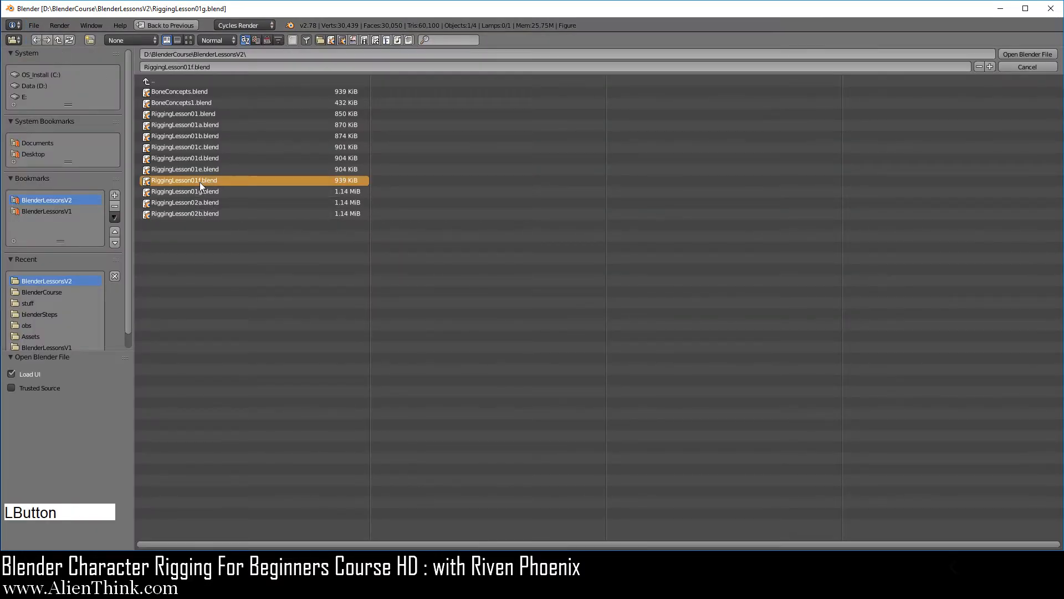
{"action": "left_click", "coordinate": [1010, 55]}
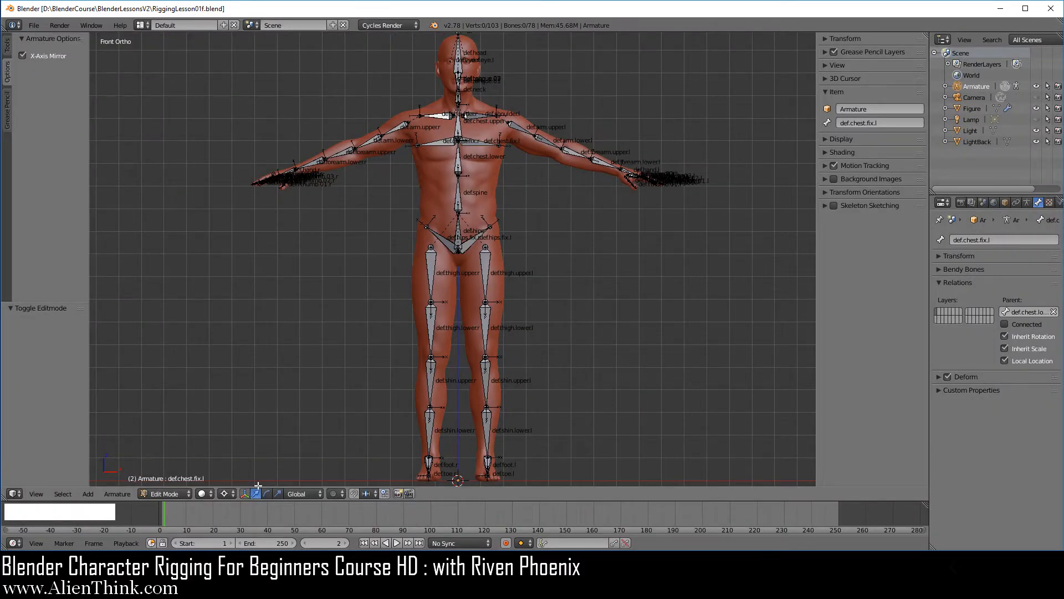
{"action": "left_click", "coordinate": [224, 494]}
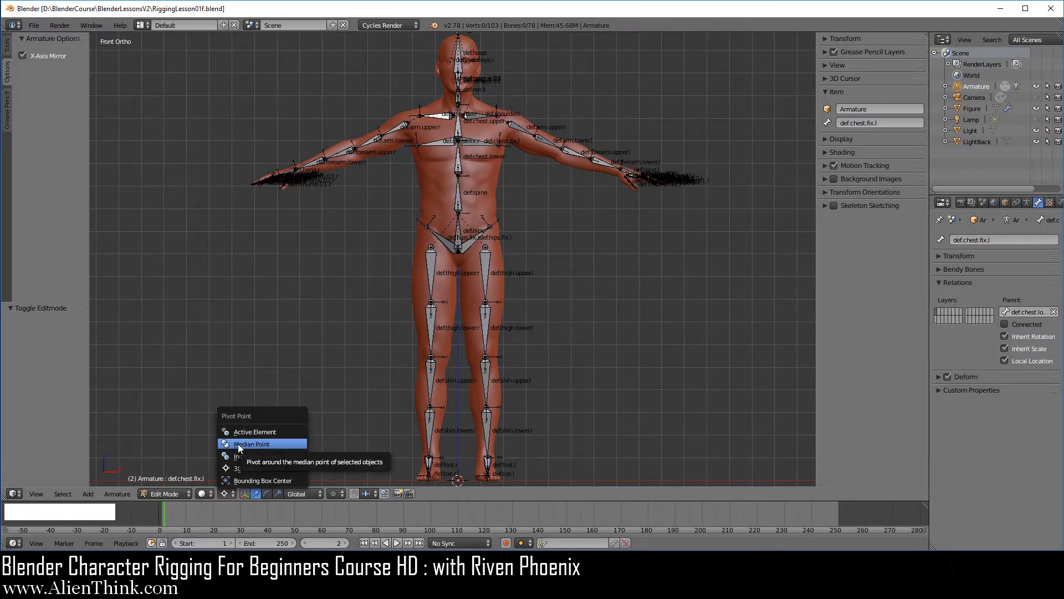
{"action": "left_click", "coordinate": [237, 443]}
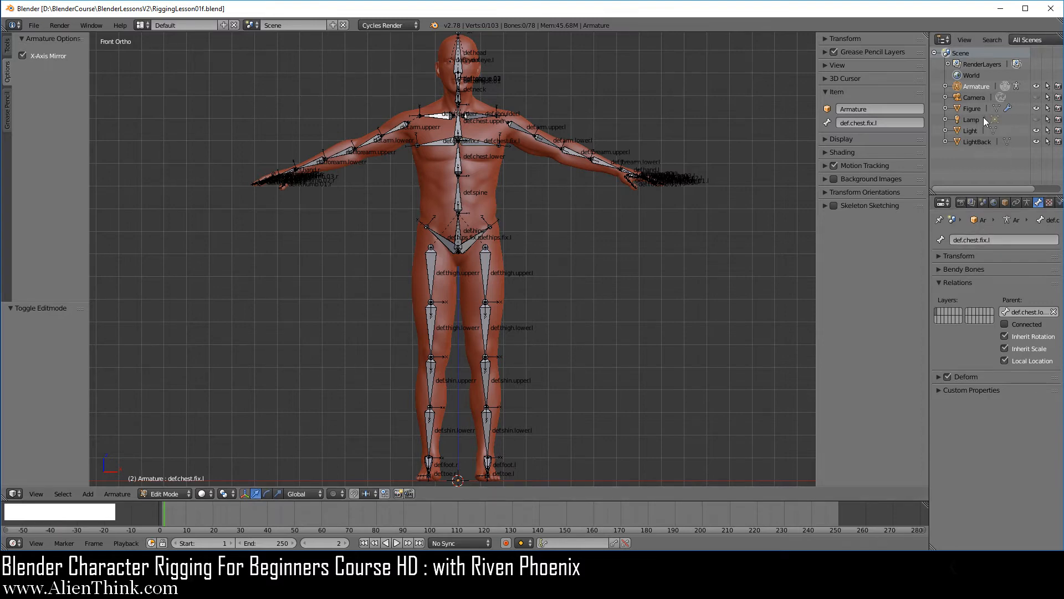
Set the Figure's Subdivision Surface view level to 1 and collapse its Subdivision Surface and Mirror modifier settings
{"action": "left_click", "coordinate": [968, 109]}
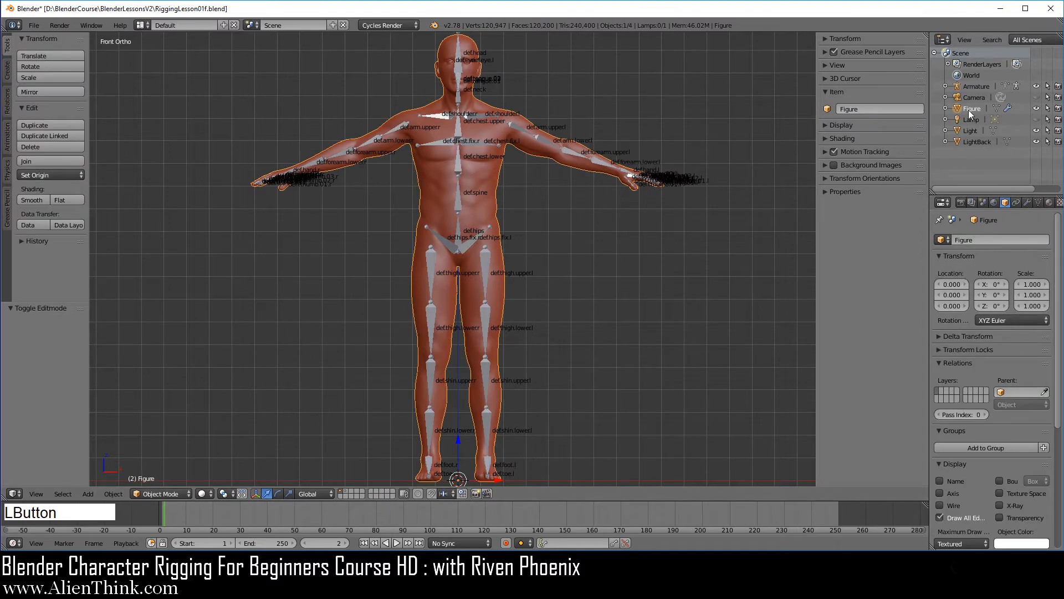
{"action": "left_click", "coordinate": [1027, 202]}
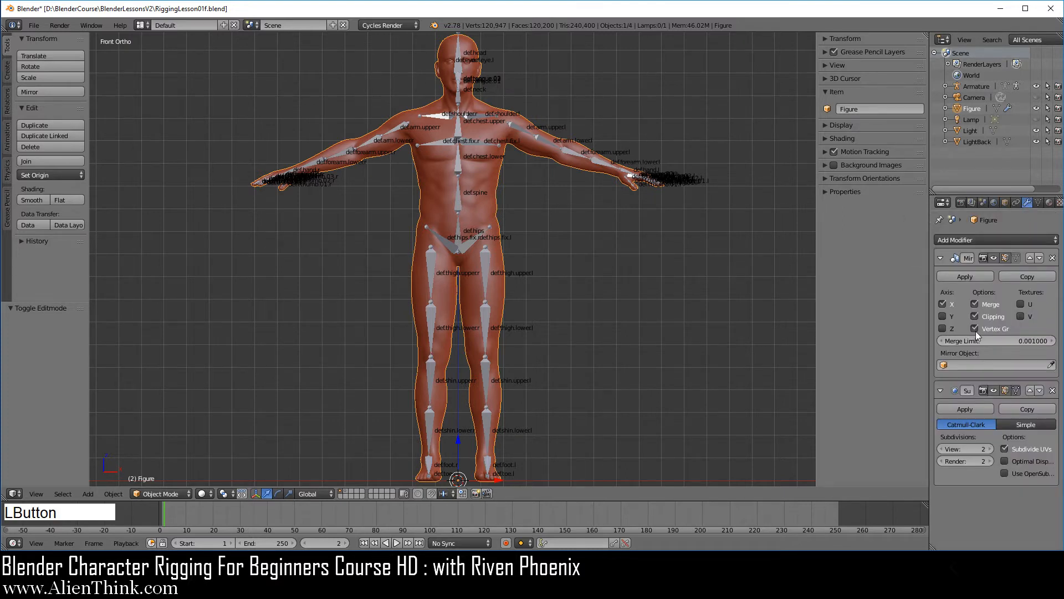
{"action": "left_click", "coordinate": [941, 449]}
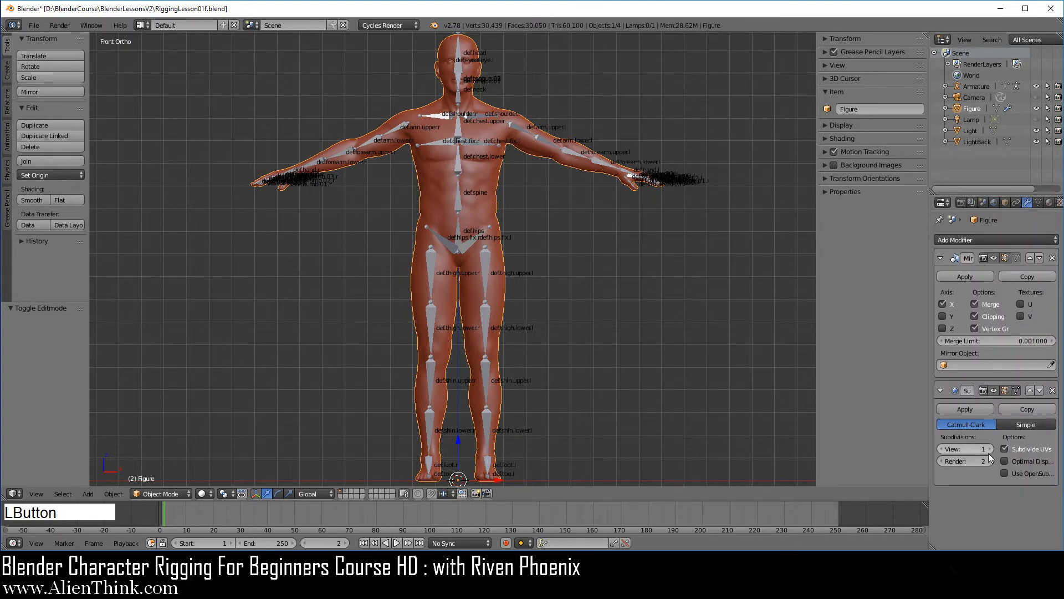
{"action": "left_click", "coordinate": [939, 390]}
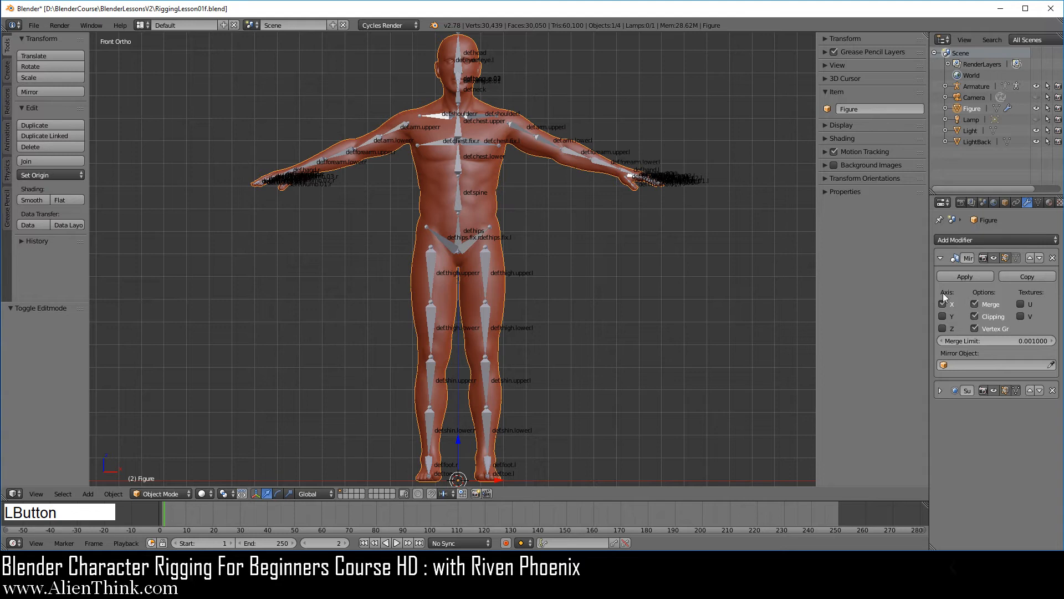
{"action": "left_click", "coordinate": [940, 257]}
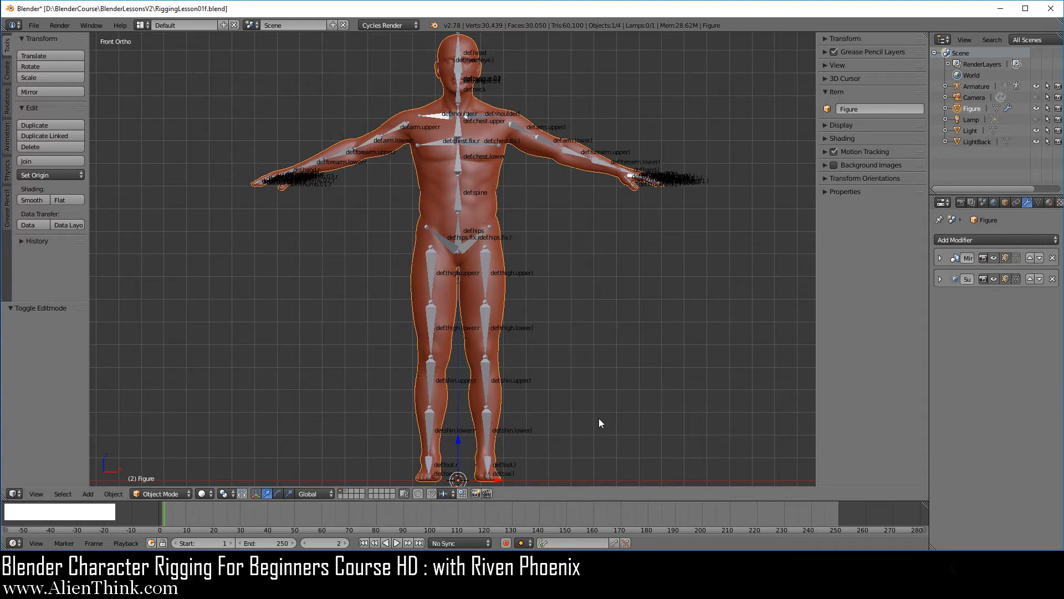
Reset the 3D cursor to the scene origin and frame the whole figure in the front view
{"action": "key", "text": "shift+c"}
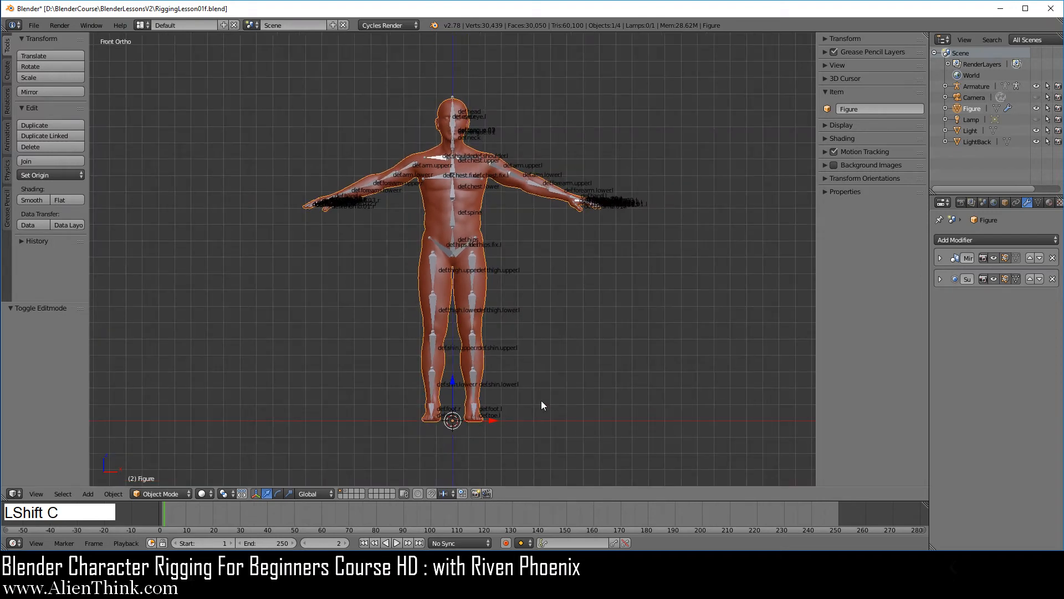
{"action": "middle_click_drag", "start_coordinate": [607, 385], "coordinate": [618, 338], "text": "ctrl"}
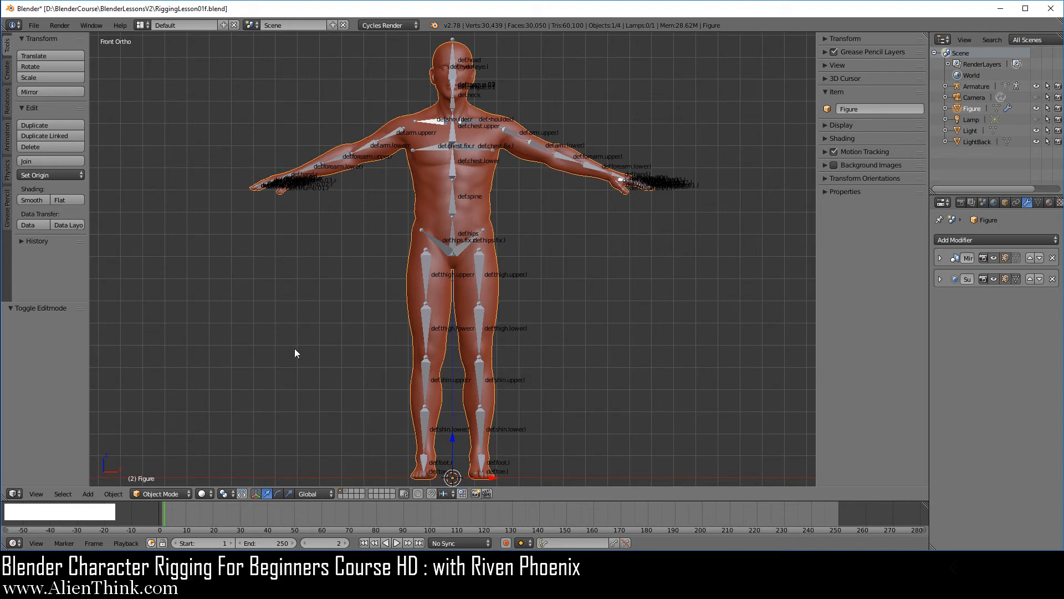
{"action": "left_click", "coordinate": [443, 492]}
Select the Armature, check its X-Axis Mirror option in Edit Mode, and return to Object Mode
{"action": "left_click", "coordinate": [973, 88]}
{"action": "left_click", "coordinate": [161, 493]}
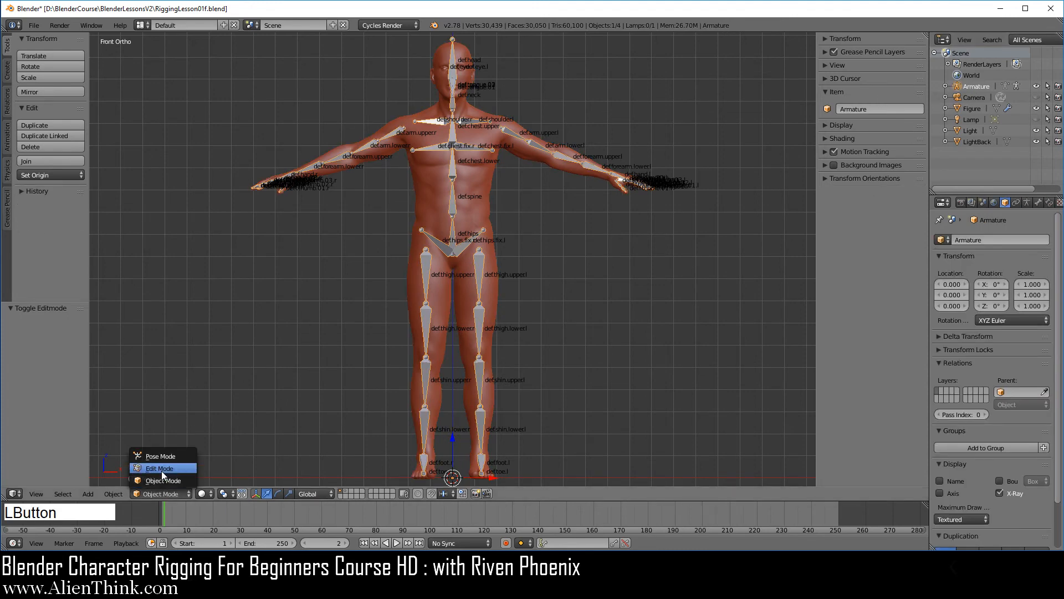
{"action": "left_click", "coordinate": [161, 470]}
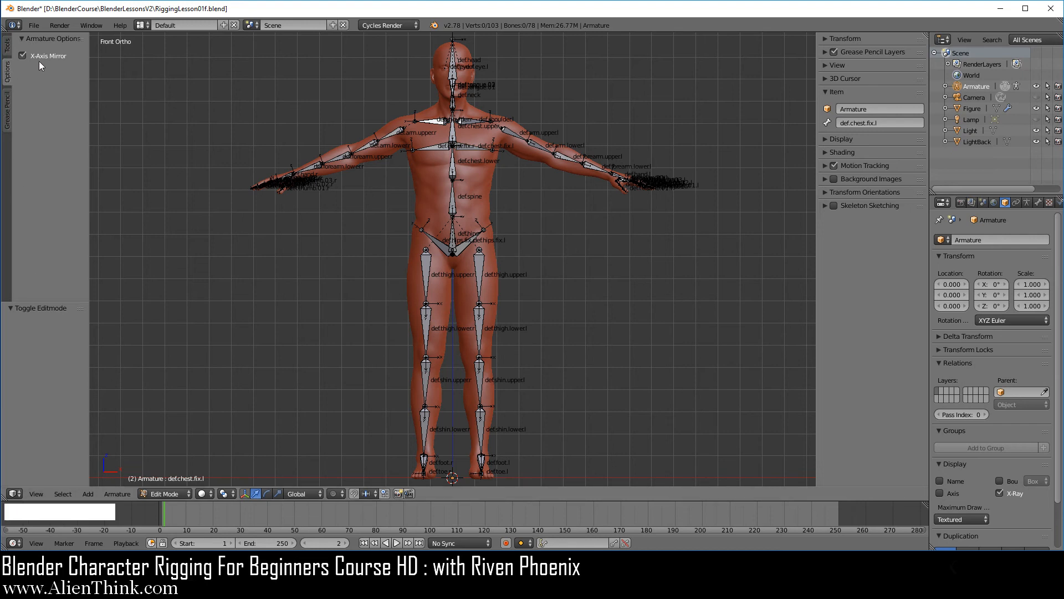
{"action": "left_click", "coordinate": [169, 493]}
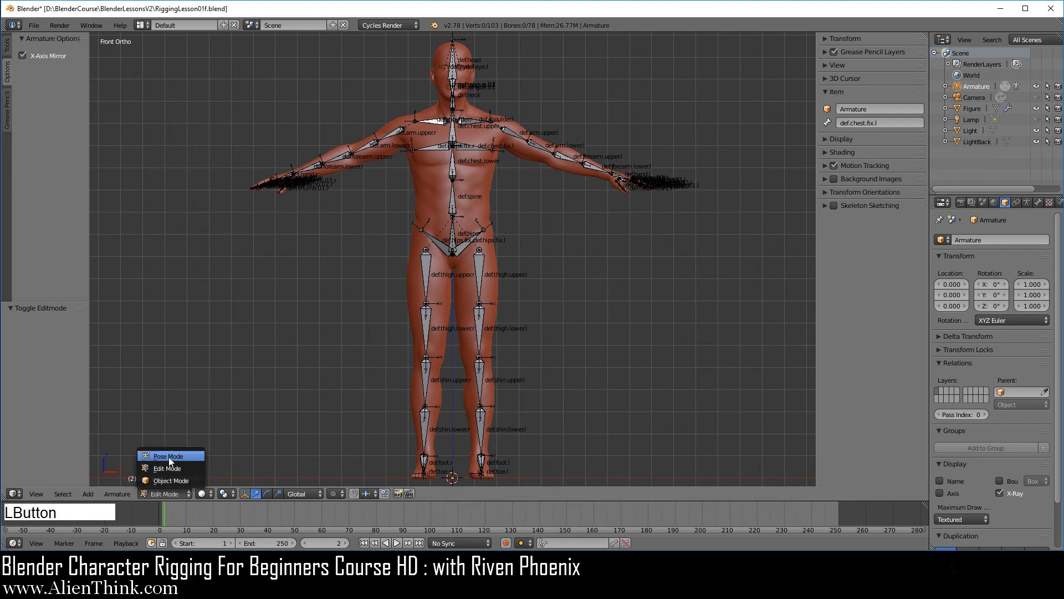
{"action": "left_click", "coordinate": [170, 480]}
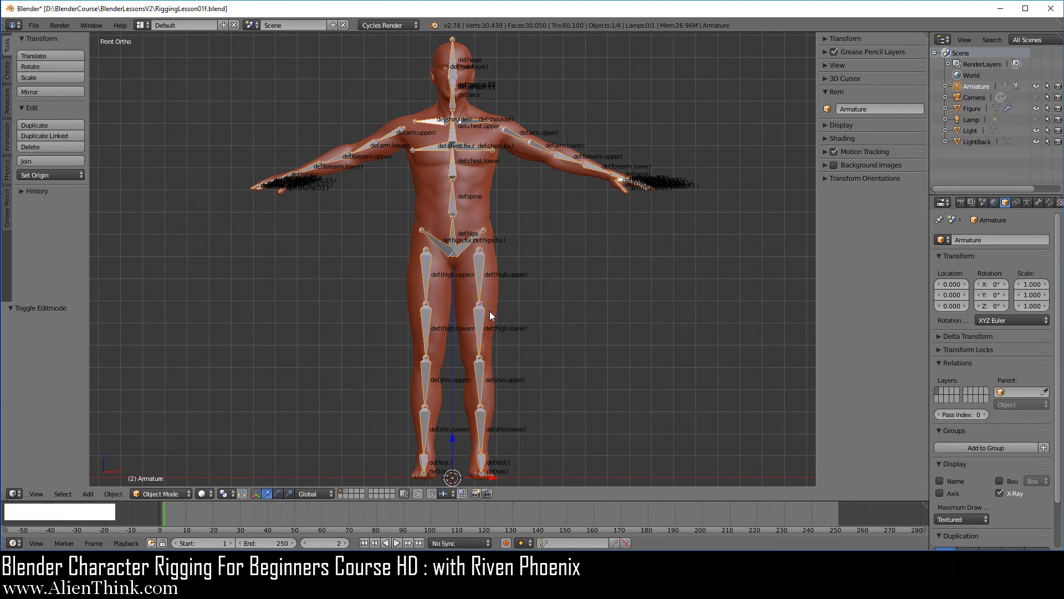
Save the file as RiggingLesson02a.blend in the BlenderLessonsV2 folder
{"action": "left_click", "coordinate": [34, 25]}
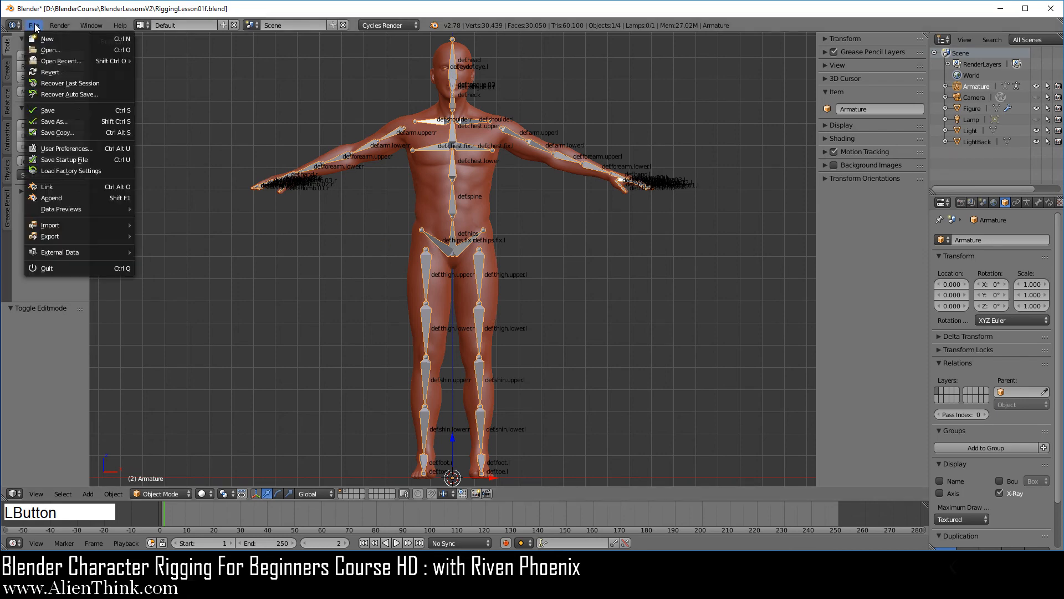
{"action": "left_click", "coordinate": [74, 121]}
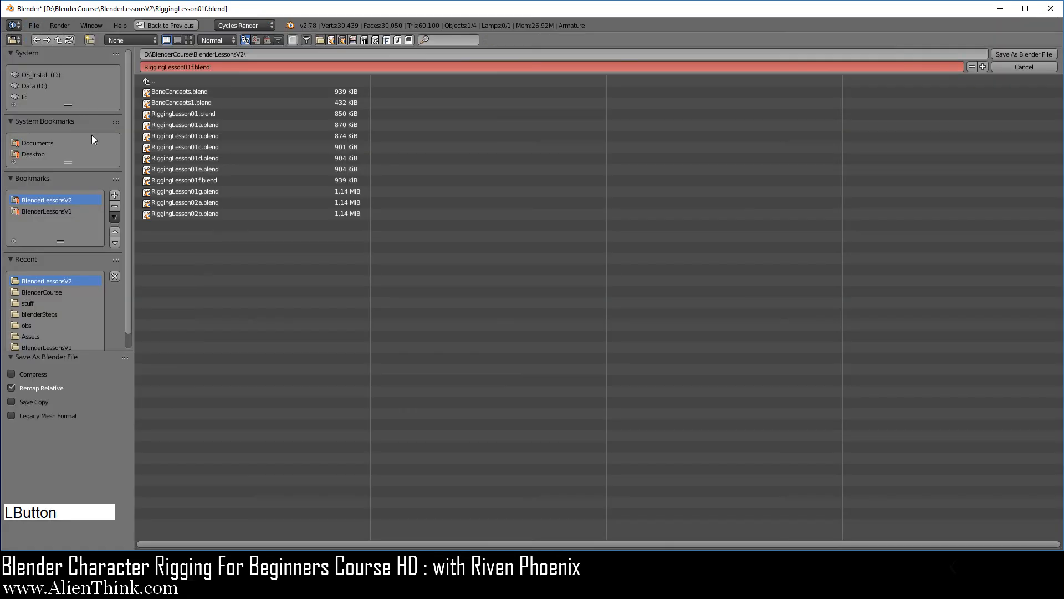
{"action": "left_click", "coordinate": [192, 204]}
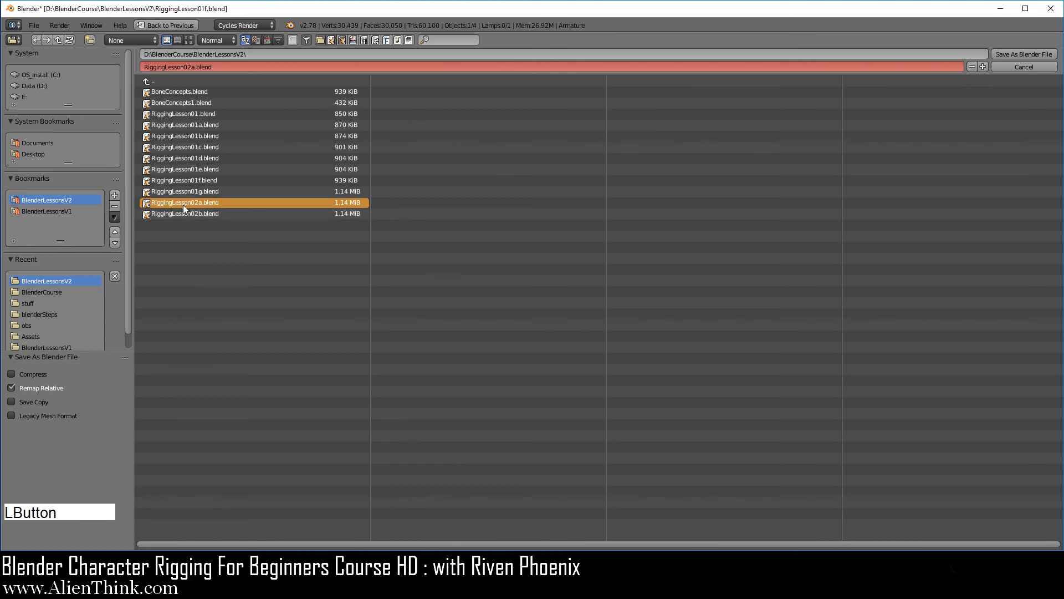